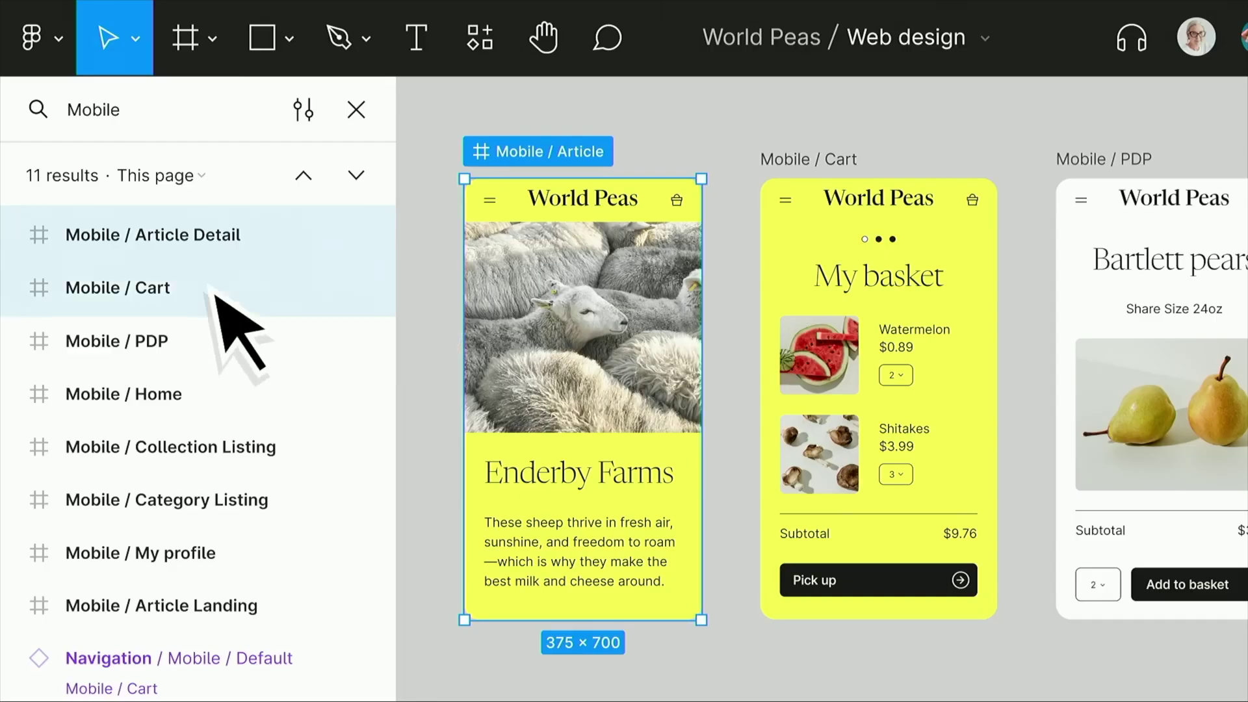
- Fill the Mobile / Cart frames with Coral and make the list header sticky, then test the scroll
shift+click(217, 298)
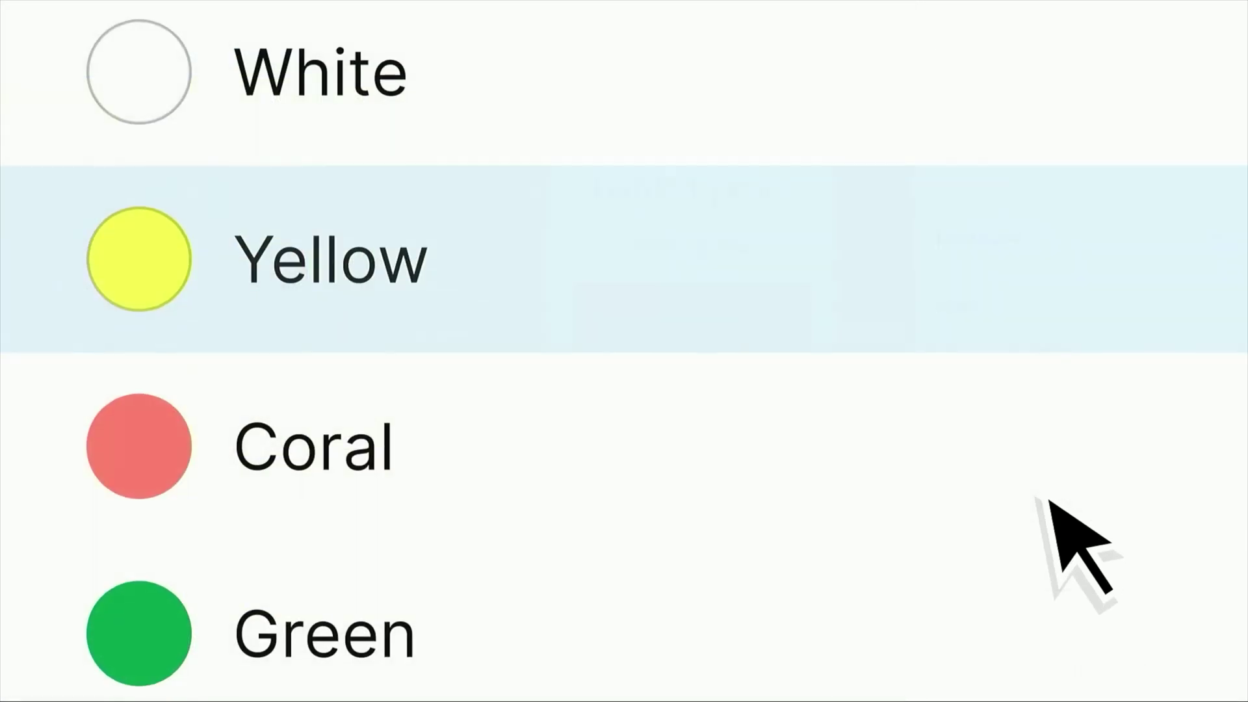
click(479, 446)
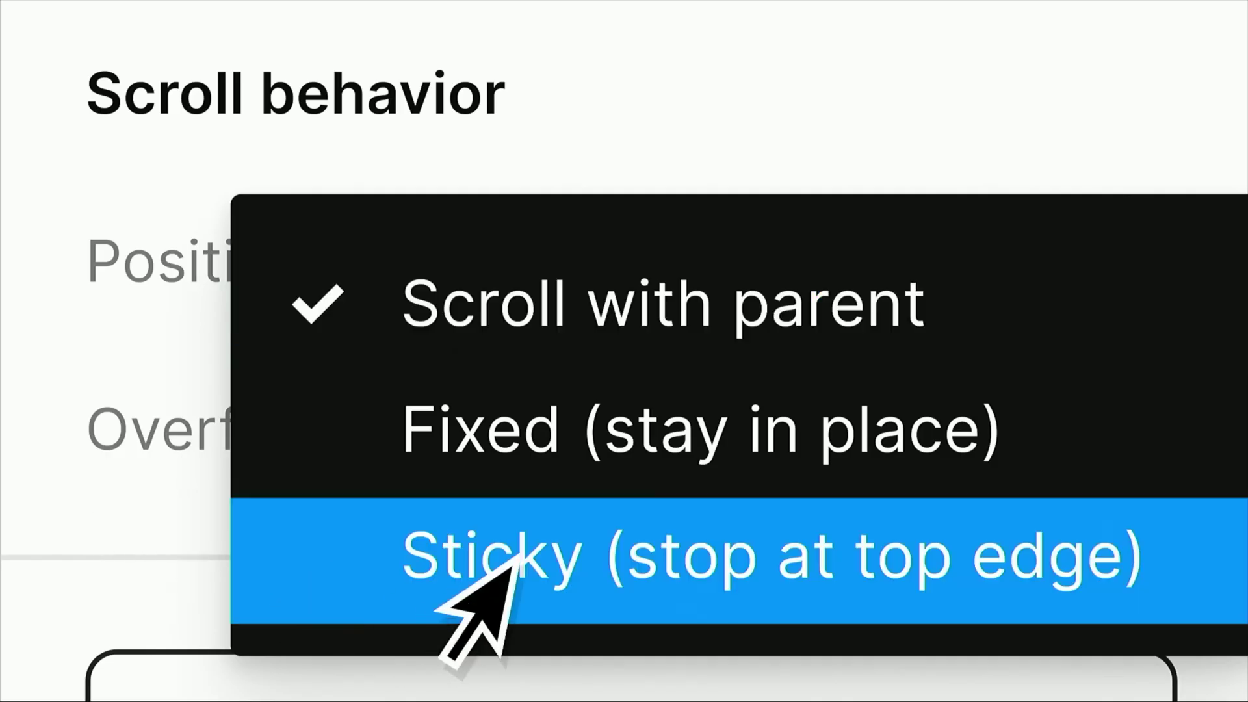
click(448, 588)
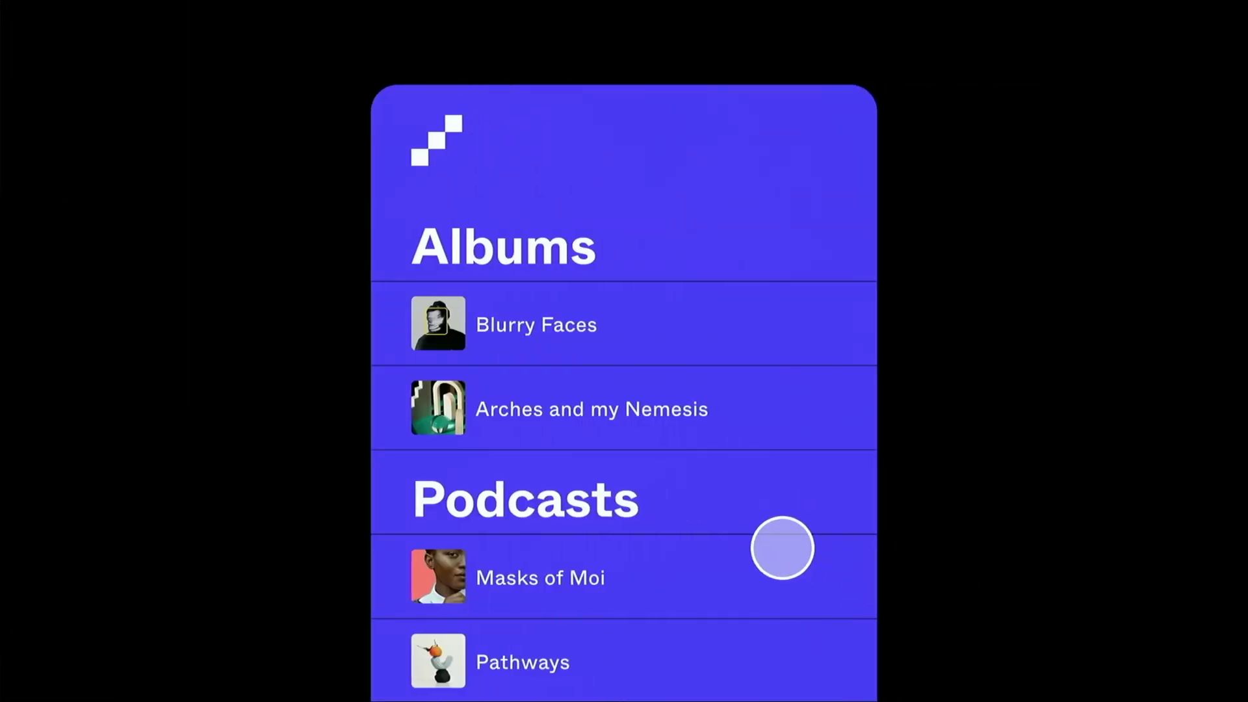
drag(782, 548, 783, 293)
drag(782, 640, 783, 418)
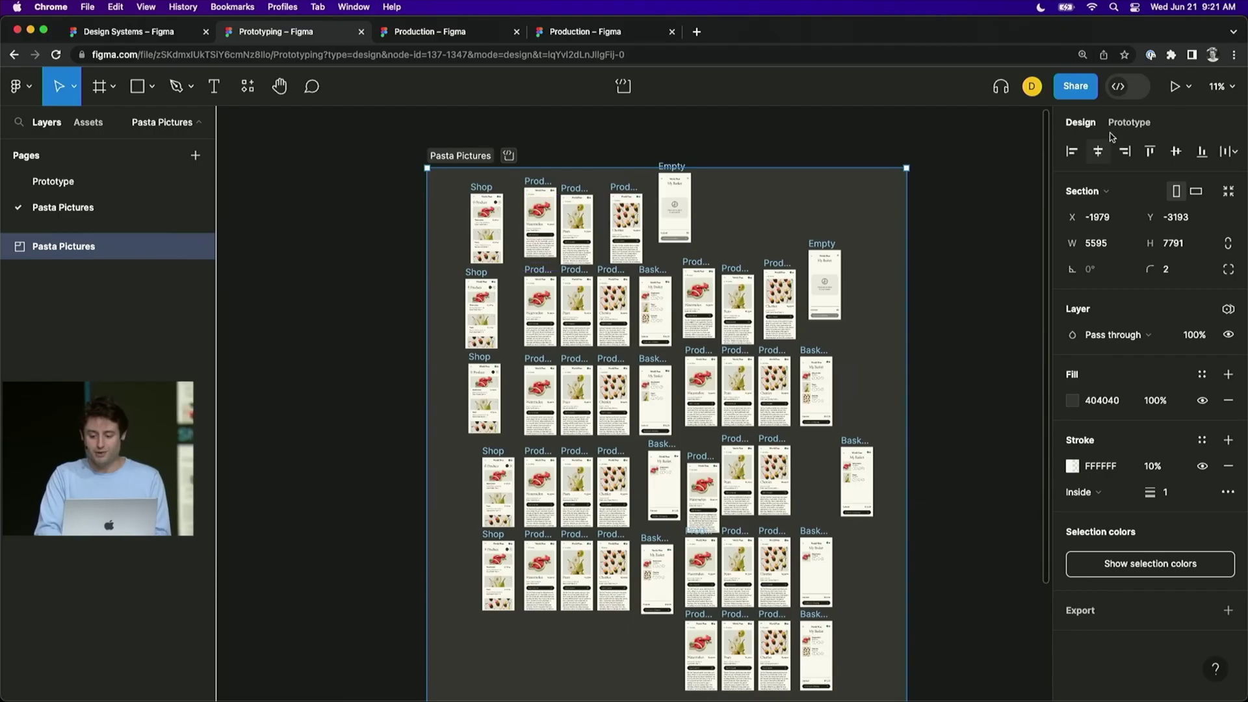
- Preview the shopping cart prototype, adding one bread and then removing the breads
click(1130, 122)
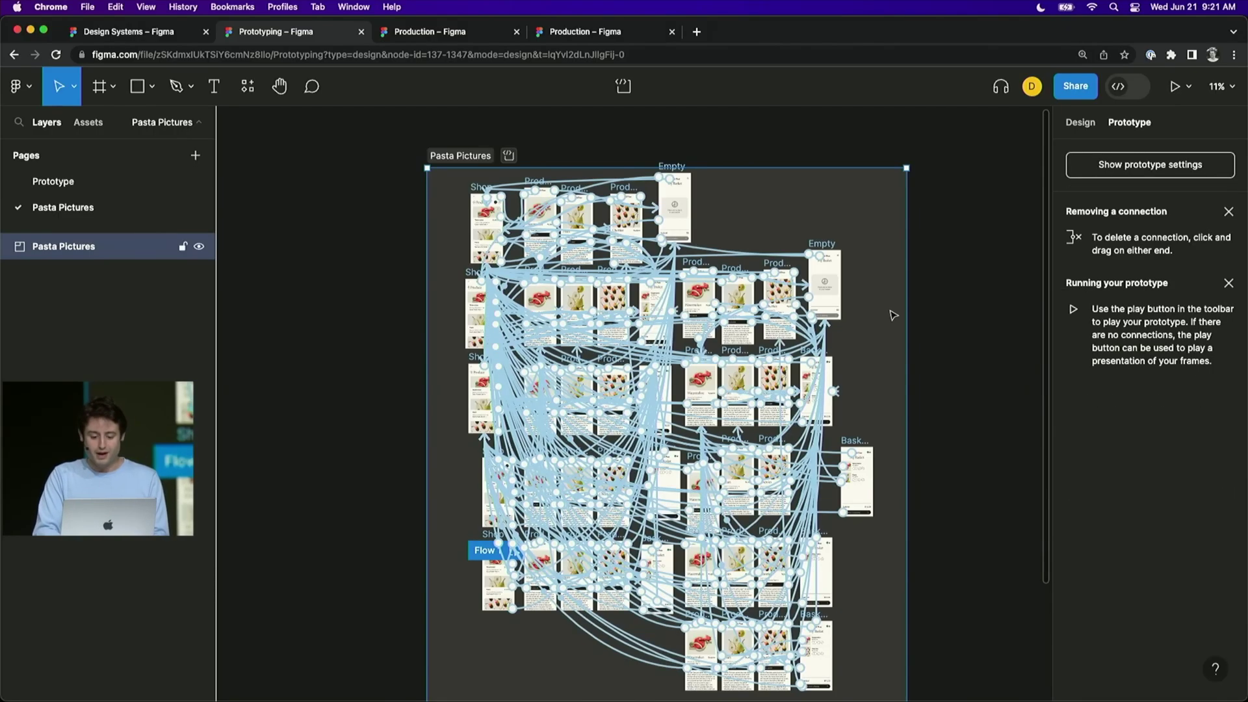
scroll(890, 312, down, 2)
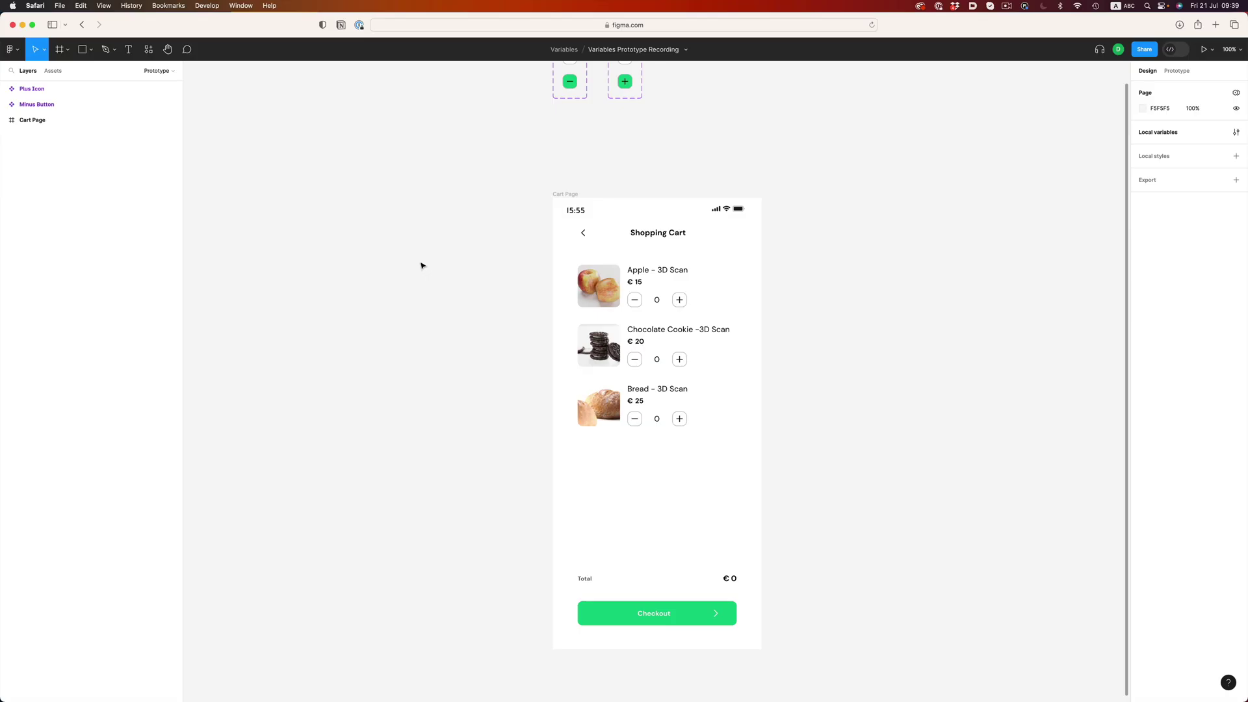
key(shift+space)
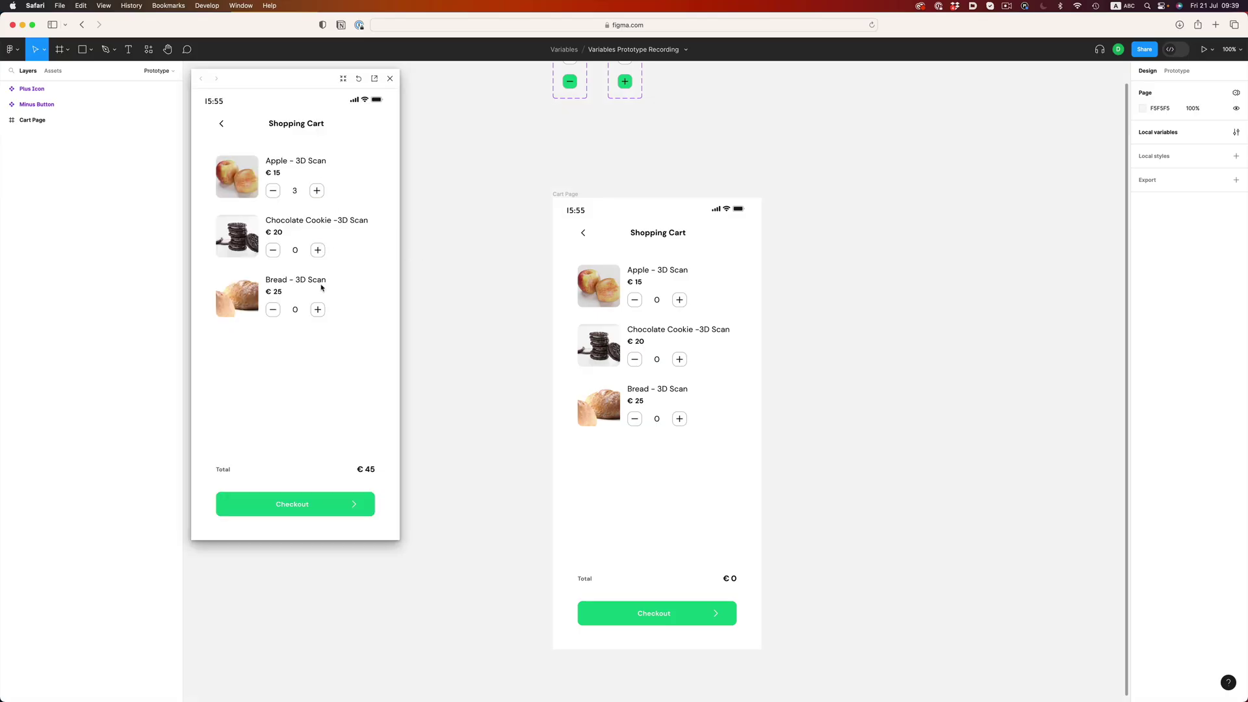
click(315, 310)
click(273, 310)
click(273, 309)
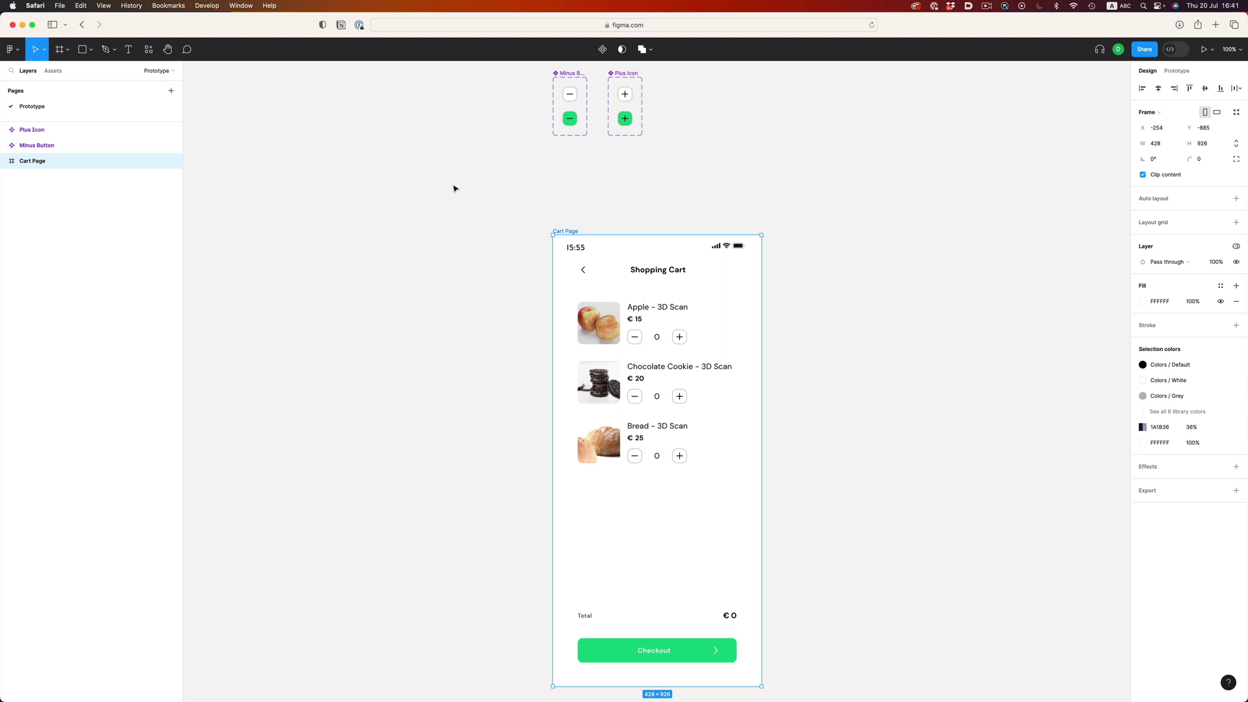
- In the cart preview, add two apples, two breads and a chocolate cookie
key(shift+space)
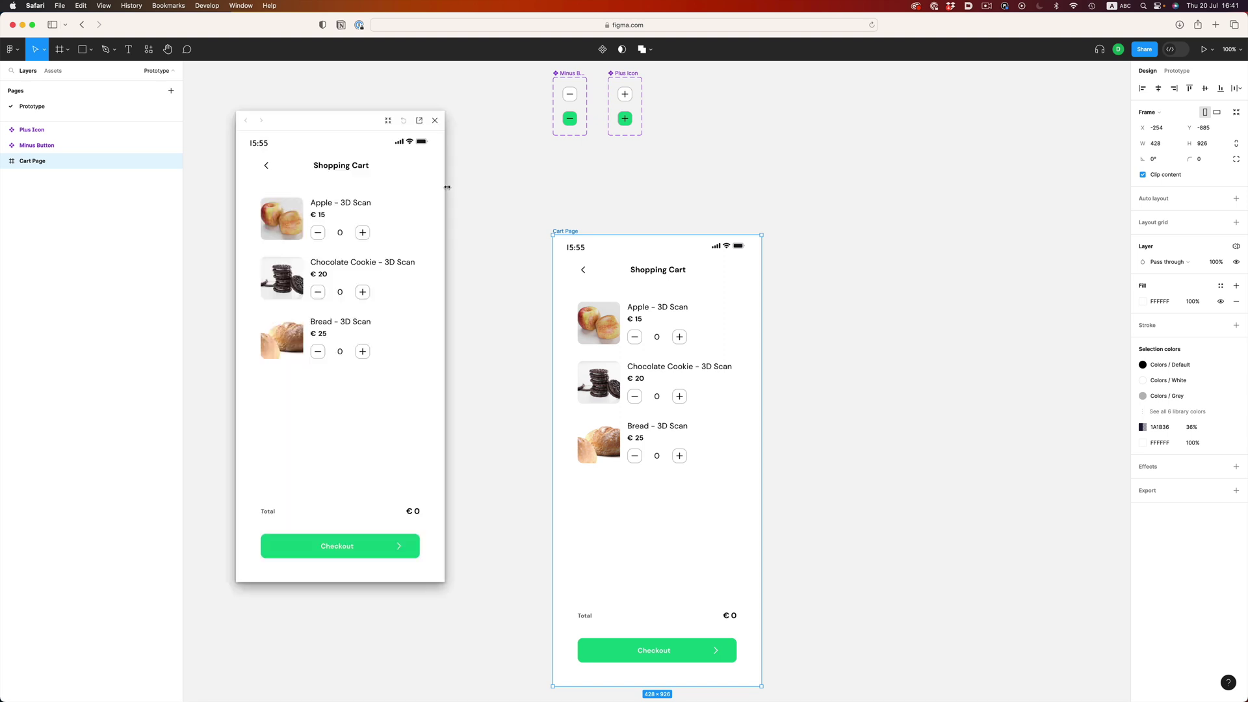
drag(360, 124, 366, 116)
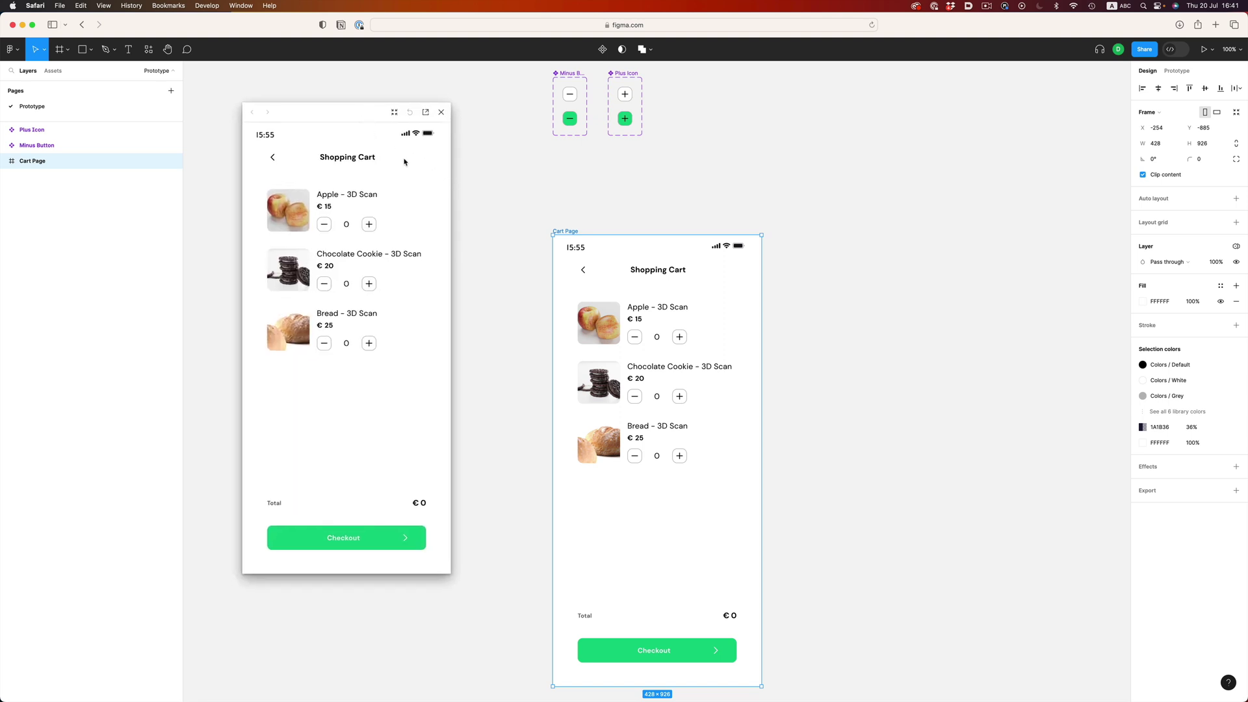
click(369, 224)
click(367, 226)
click(369, 344)
click(368, 284)
click(366, 346)
- Remove the chocolate cookies and apples from the cart preview
click(324, 284)
click(324, 224)
click(323, 284)
click(324, 284)
click(324, 284)
click(324, 284)
click(323, 224)
click(324, 225)
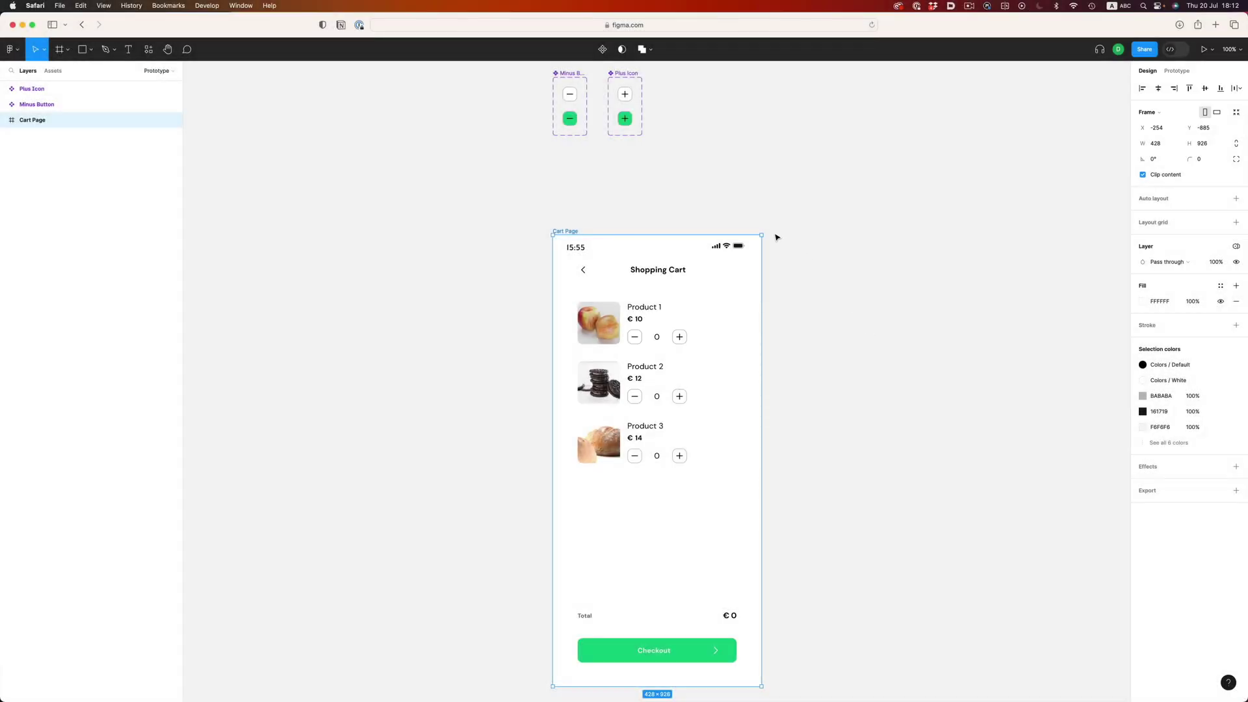
- Deselect the Cart Page frame and open the file's local variables
click(845, 200)
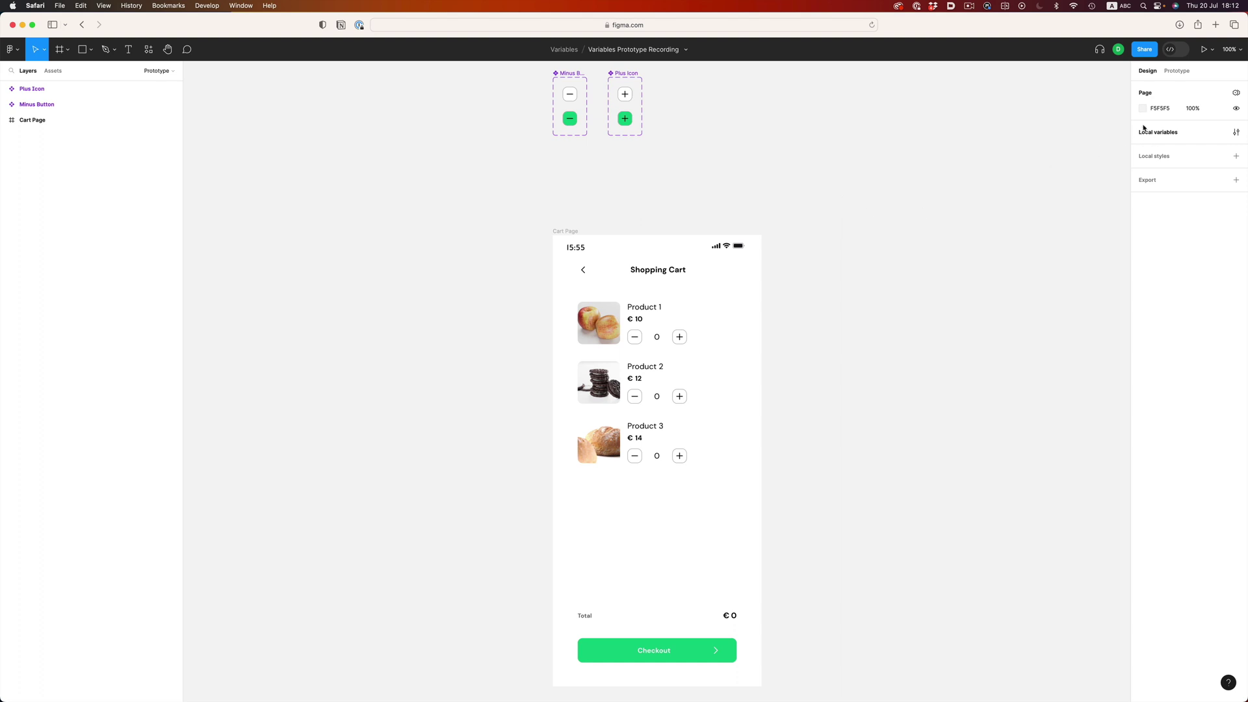
click(567, 236)
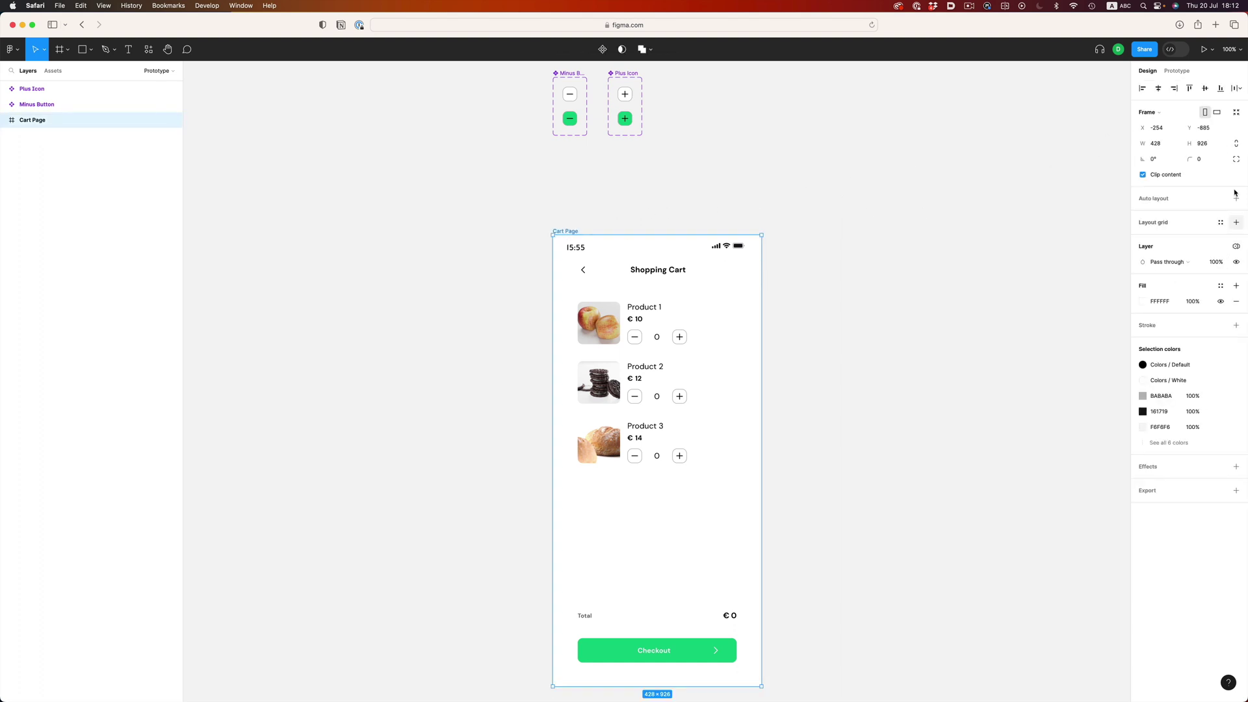
click(967, 210)
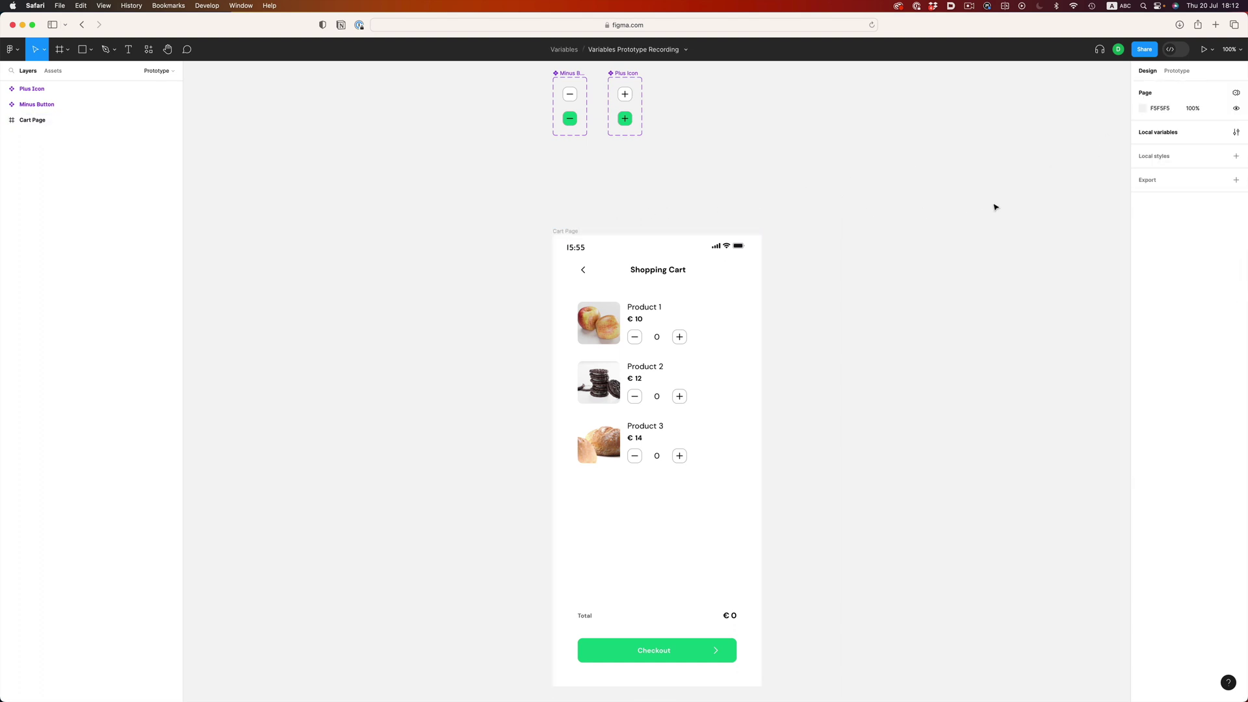
click(1146, 134)
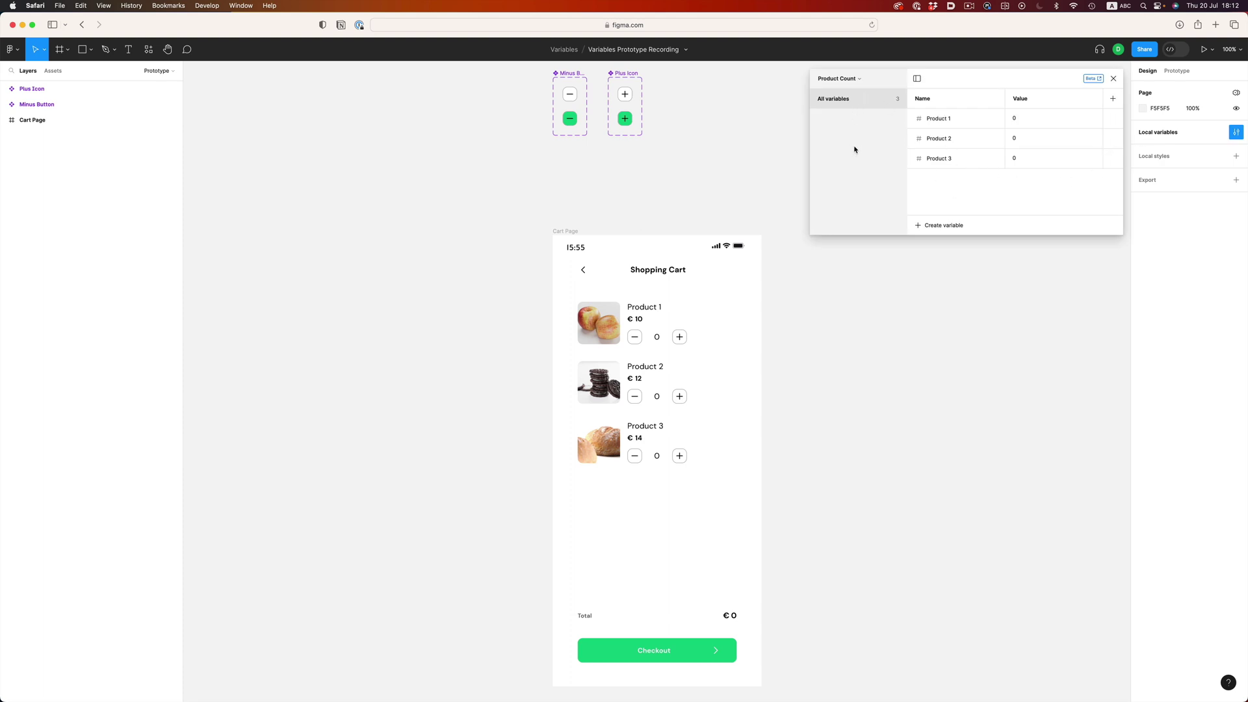
- Delete the Product Count, Cart and Product List variable collections
click(839, 79)
click(847, 185)
click(824, 79)
click(836, 171)
click(633, 79)
click(641, 130)
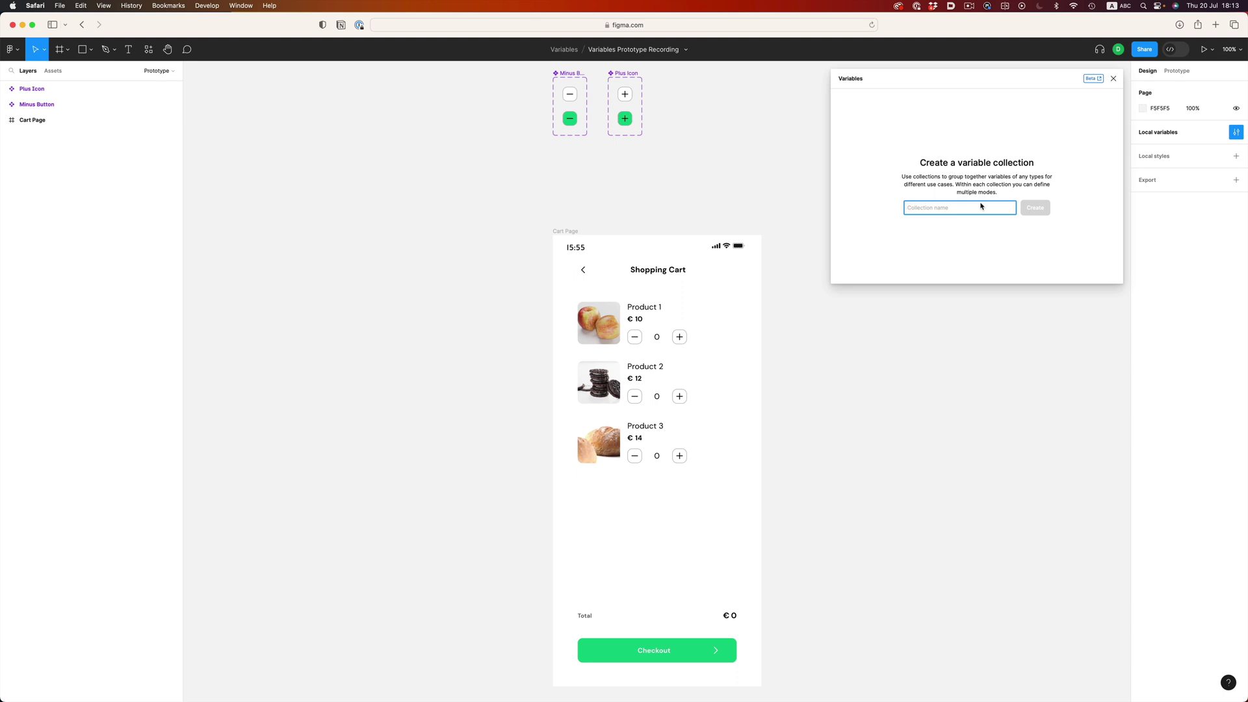
- Create a Product List collection with a string variable named Product Name
text(Product List)
key(Return)
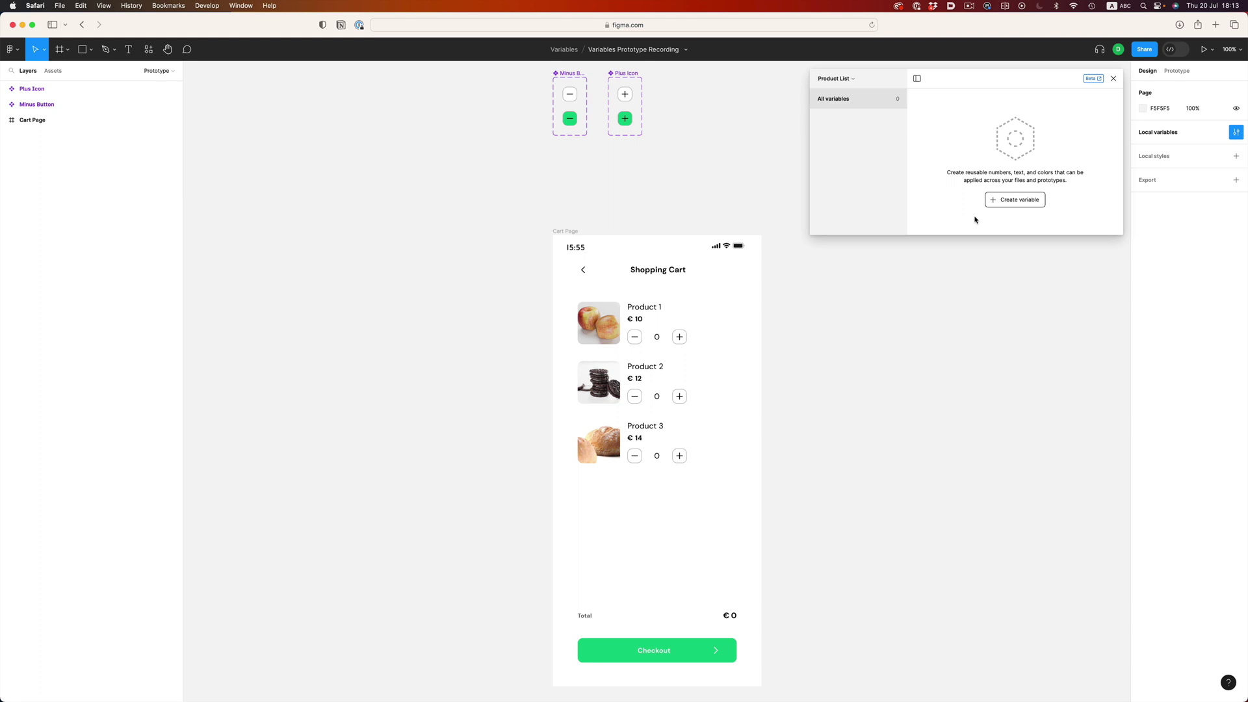
click(1009, 200)
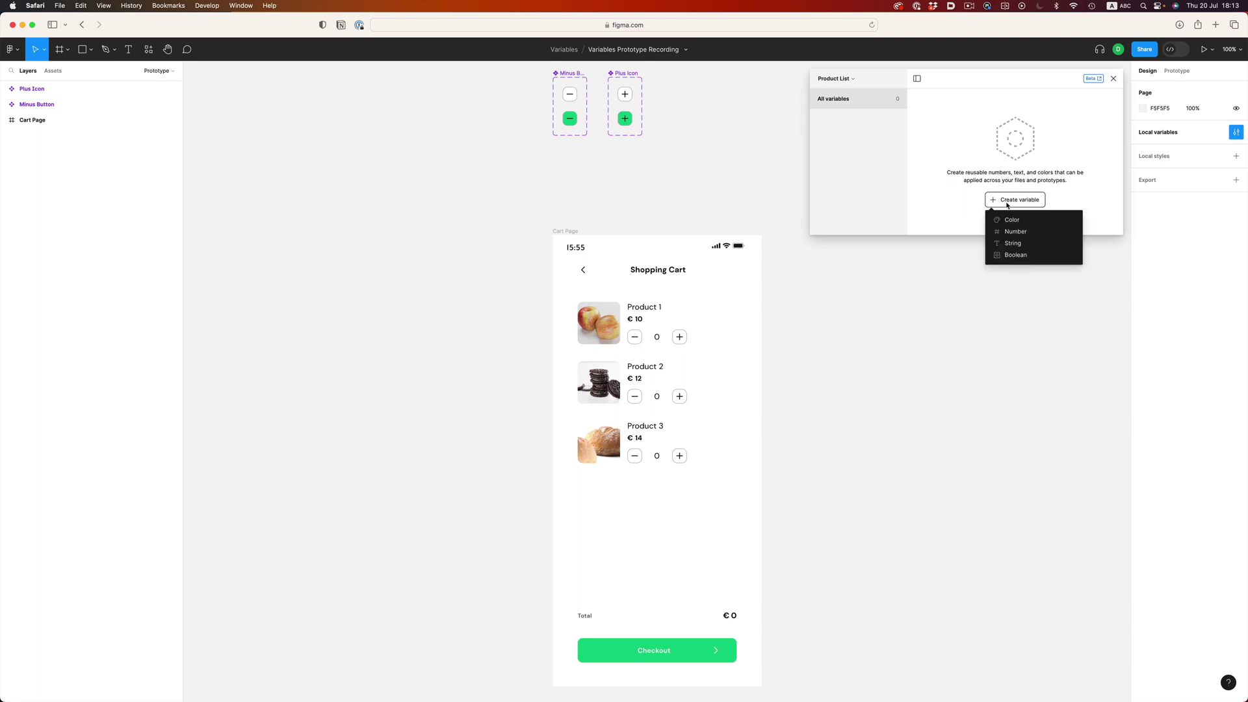
click(1016, 245)
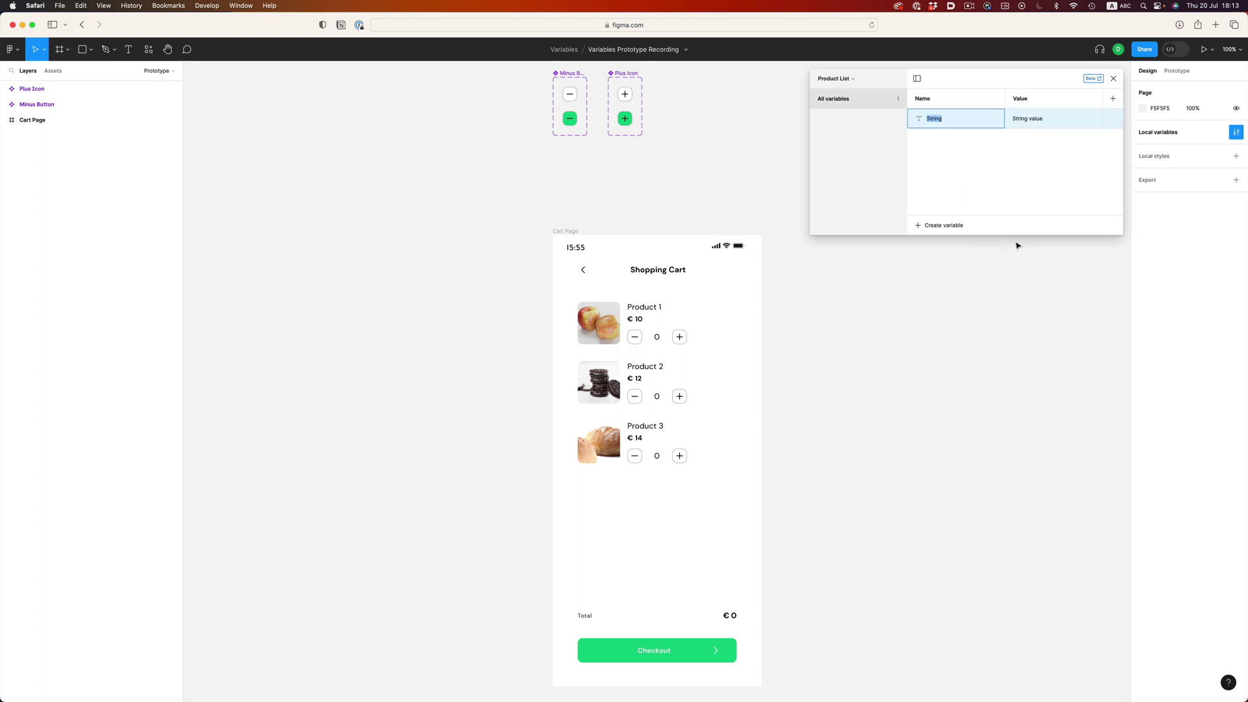
text(Product Name)
key(Return)
- Add two more modes and name the three modes Product 1, Product 2 and Product 3
click(1112, 99)
click(1112, 99)
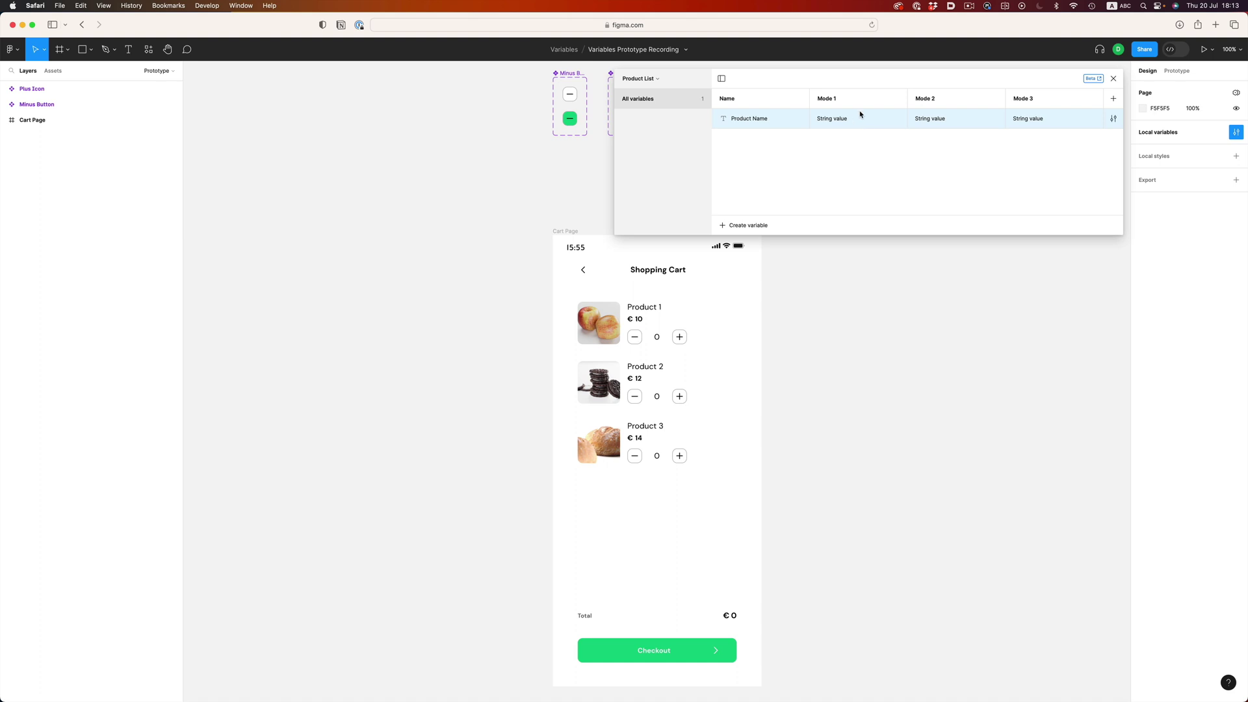
double_click(825, 96)
text(Product 1)
key(Return)
double_click(910, 98)
text(Product 2)
key(Return)
double_click(1024, 99)
text(Product 3)
key(Return)
- Set Product Name to 'Apple - 3D Scan', 'Chocolate Cookie -3D Scan' and 'Bread - 3D Scan'
double_click(844, 118)
key(super+a)
text(Apple - 3D Scan)
key(Return)
double_click(990, 120)
key(super+a)
text(Chocolate )
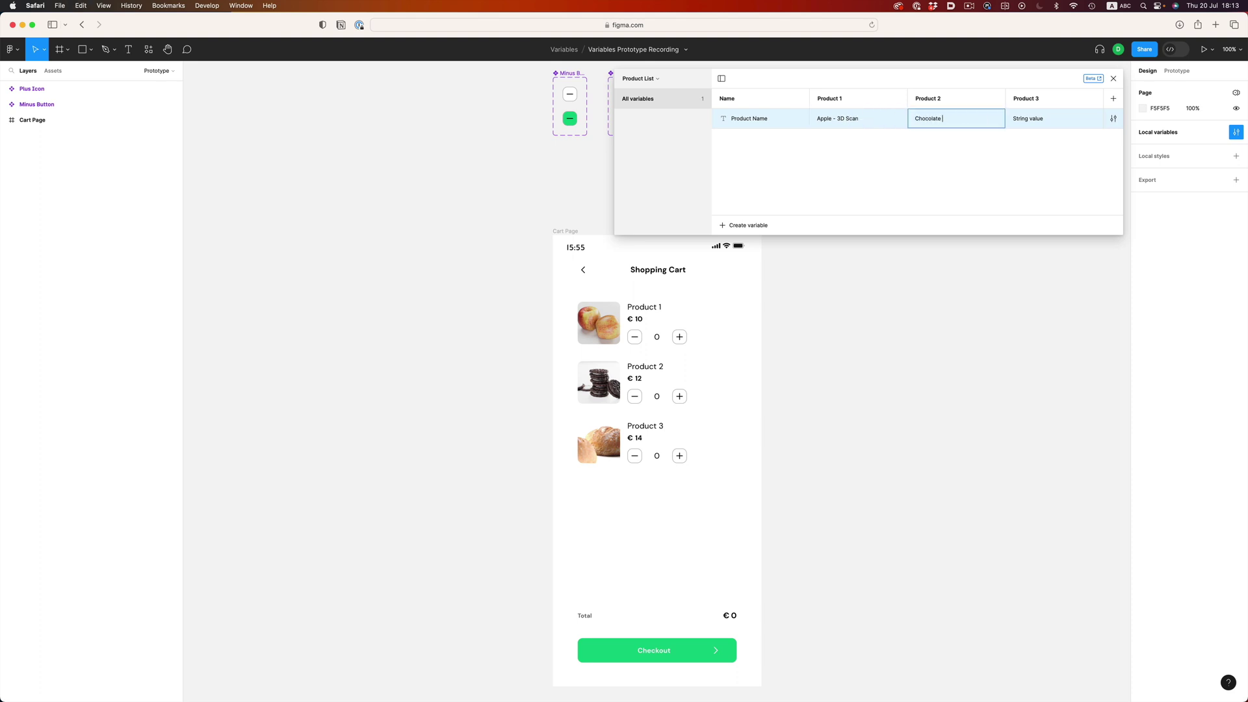
text(Cookie -3D Scan)
key(Return)
double_click(1016, 119)
key(super+a)
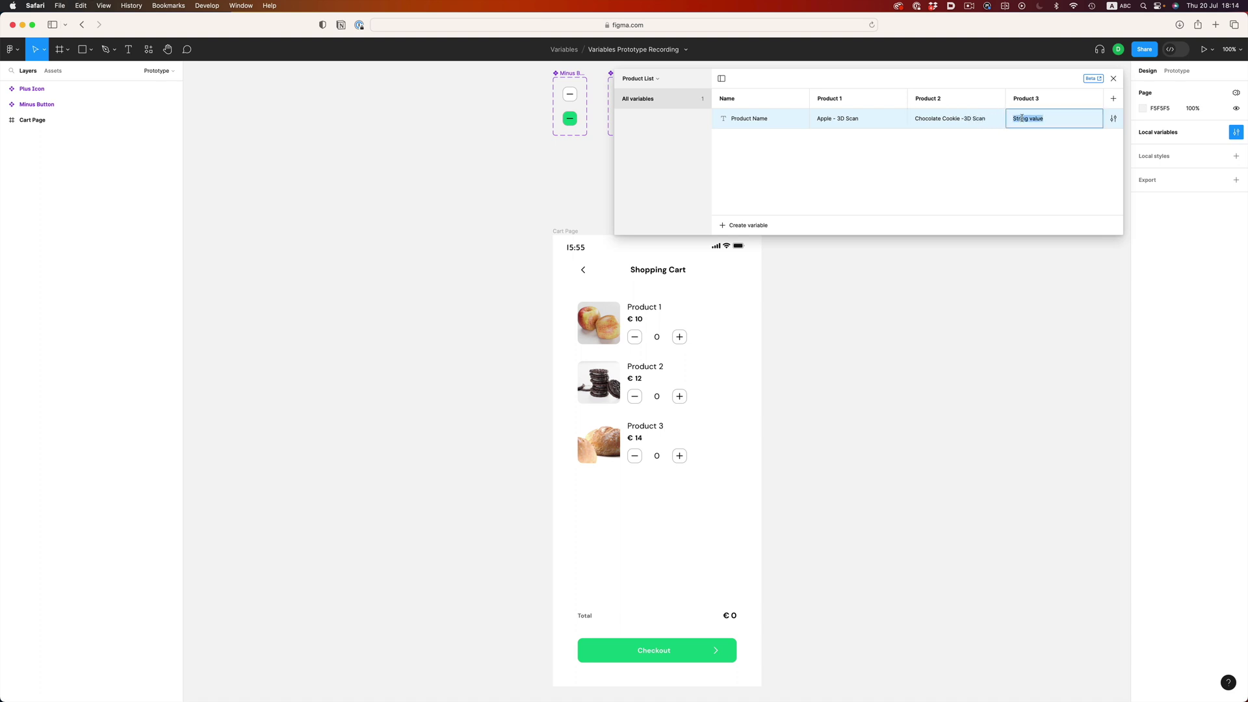
text(Bread - 3D Scan)
key(Return)
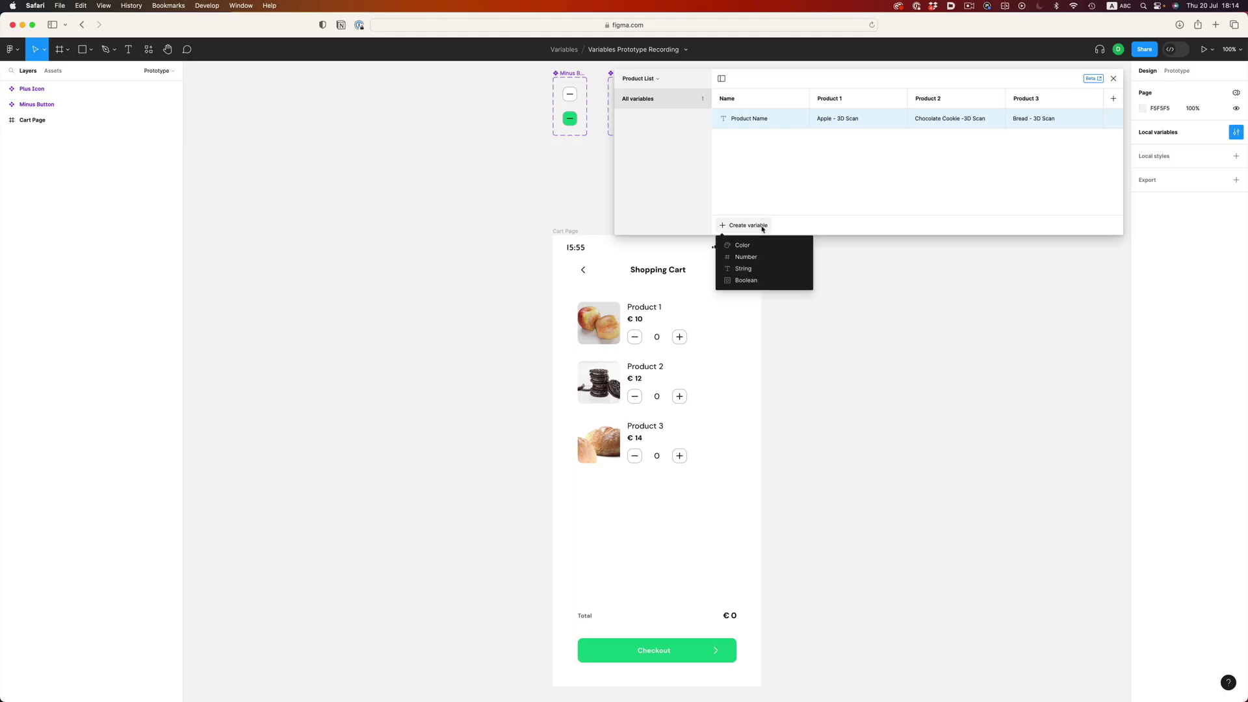
- Add a Price number variable valued 15, 20 and 25 for Products 1–3
click(754, 258)
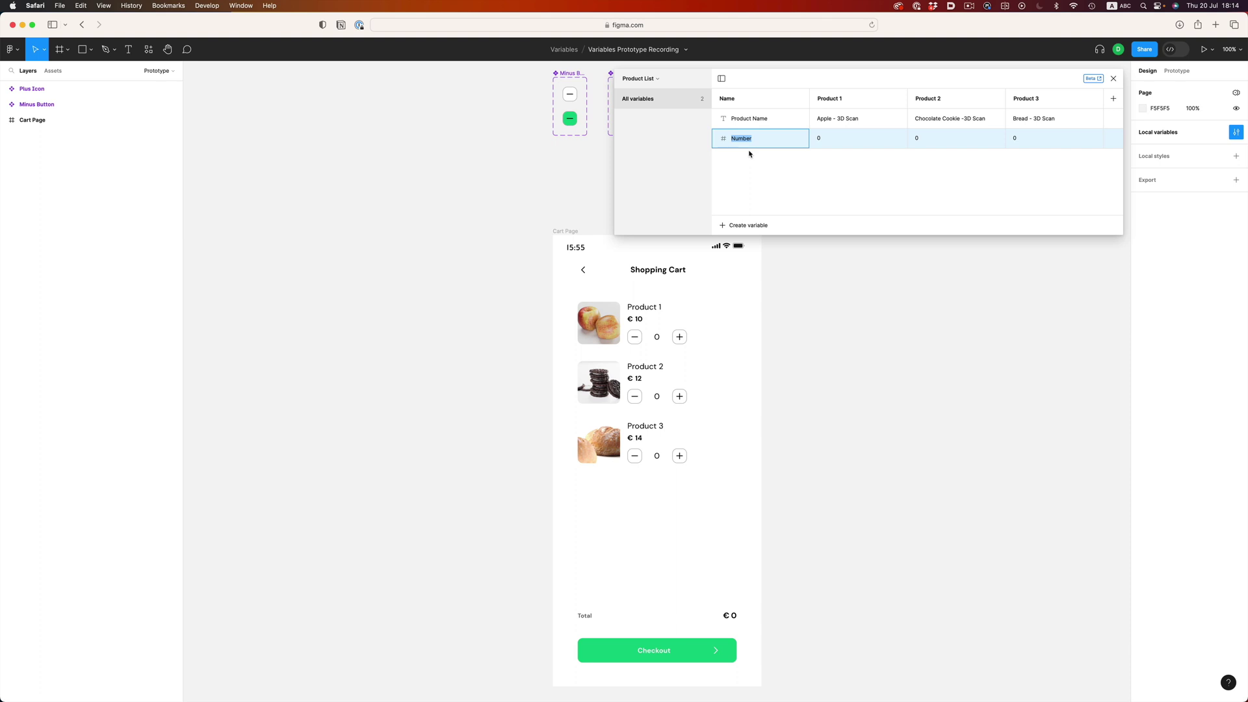
text(Price)
key(Return)
click(834, 148)
text(15)
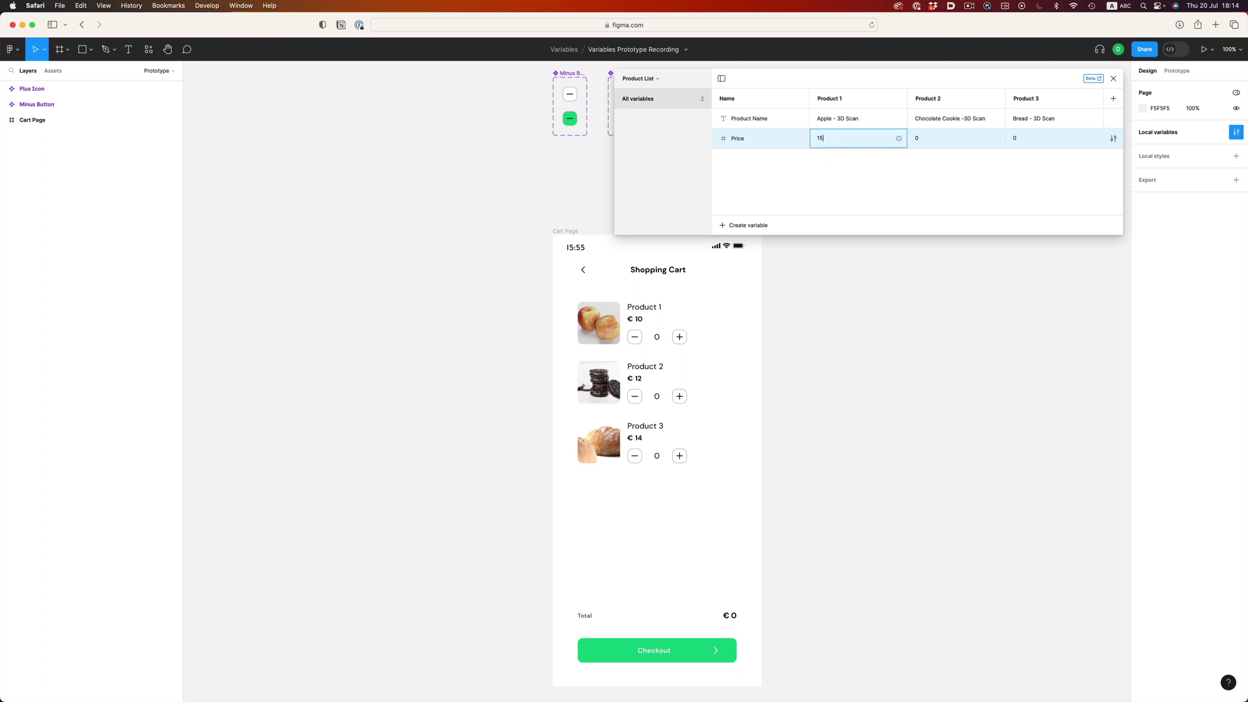
key(Tab)
text(20)
key(Tab)
text(25)
key(Return)
- Add an extra number variable and then delete it
click(754, 226)
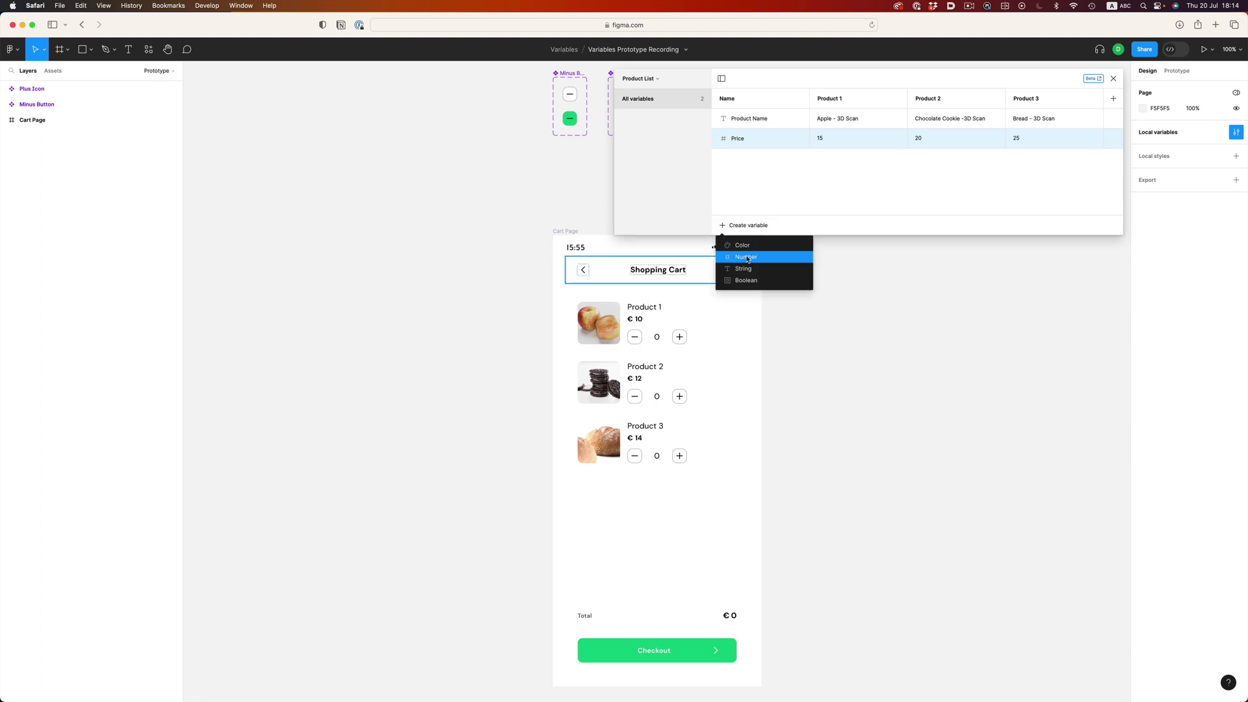
click(741, 255)
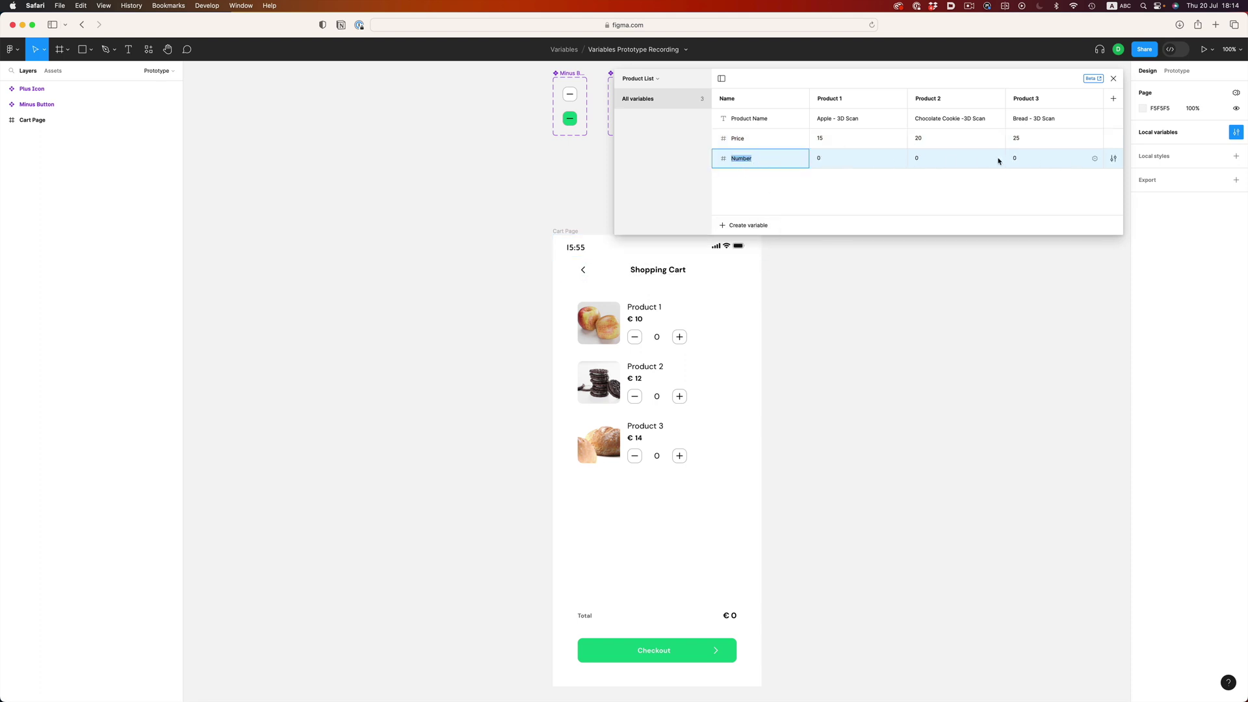
key(Return)
right_click(724, 159)
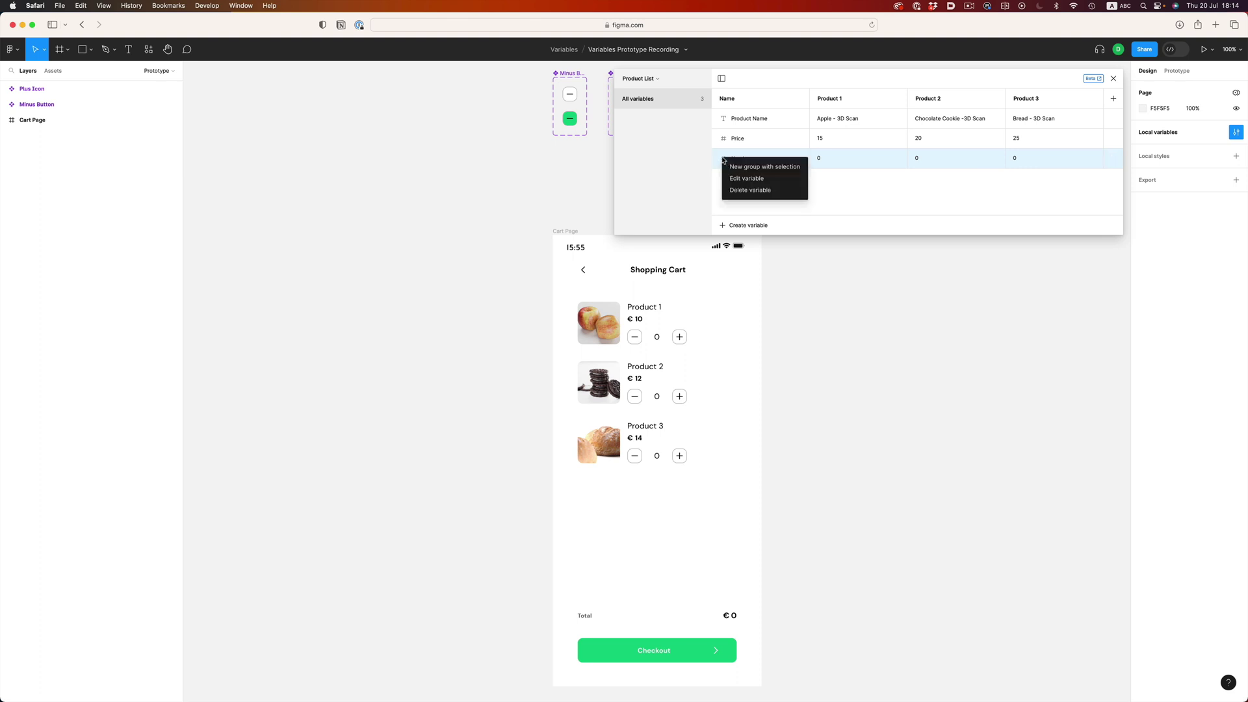
click(745, 190)
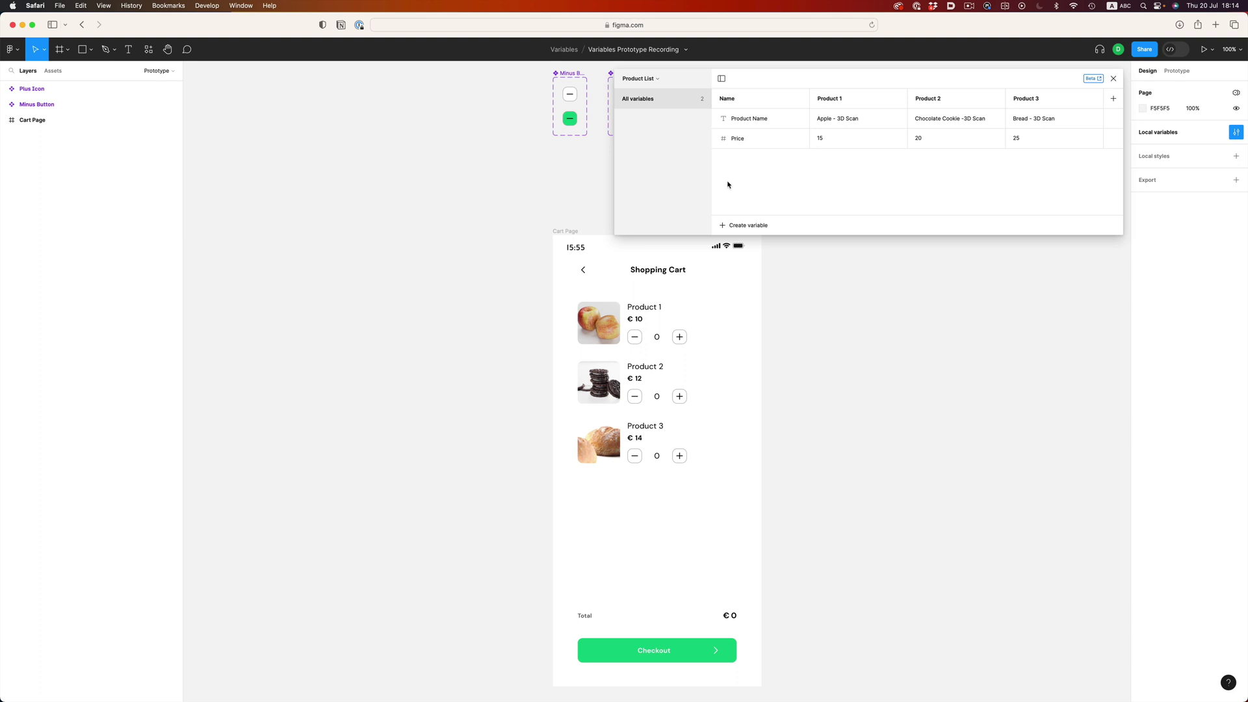
- Create a new variable collection named Product Count
click(654, 81)
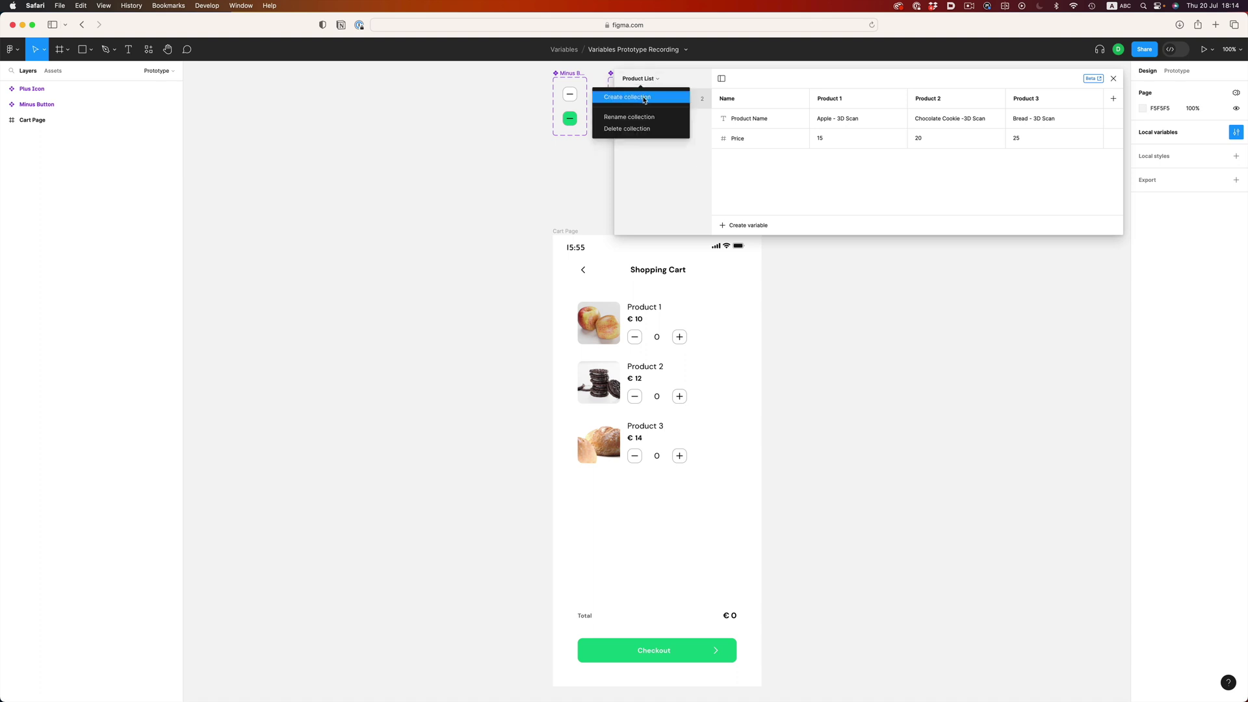
click(644, 97)
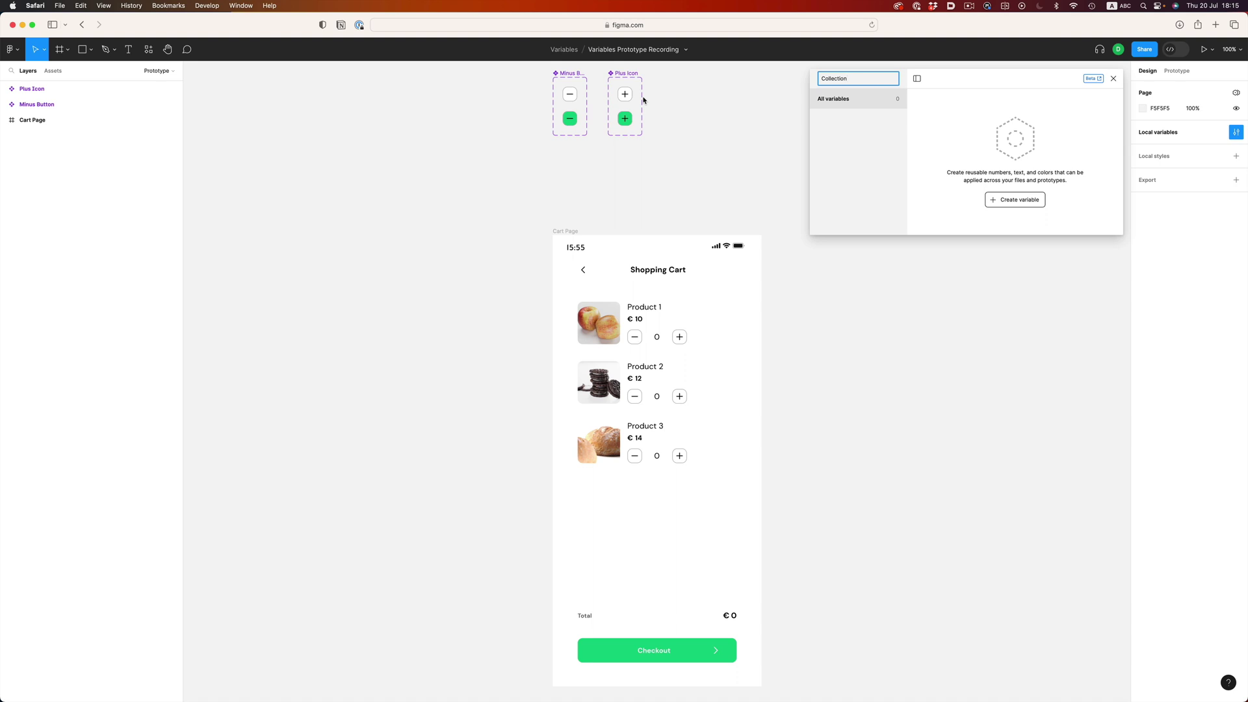
key(super+a)
text(Product Coun)
key(Return)
- Add three number variables named Product 1, Product 2 and Product 3
click(1012, 204)
click(1014, 217)
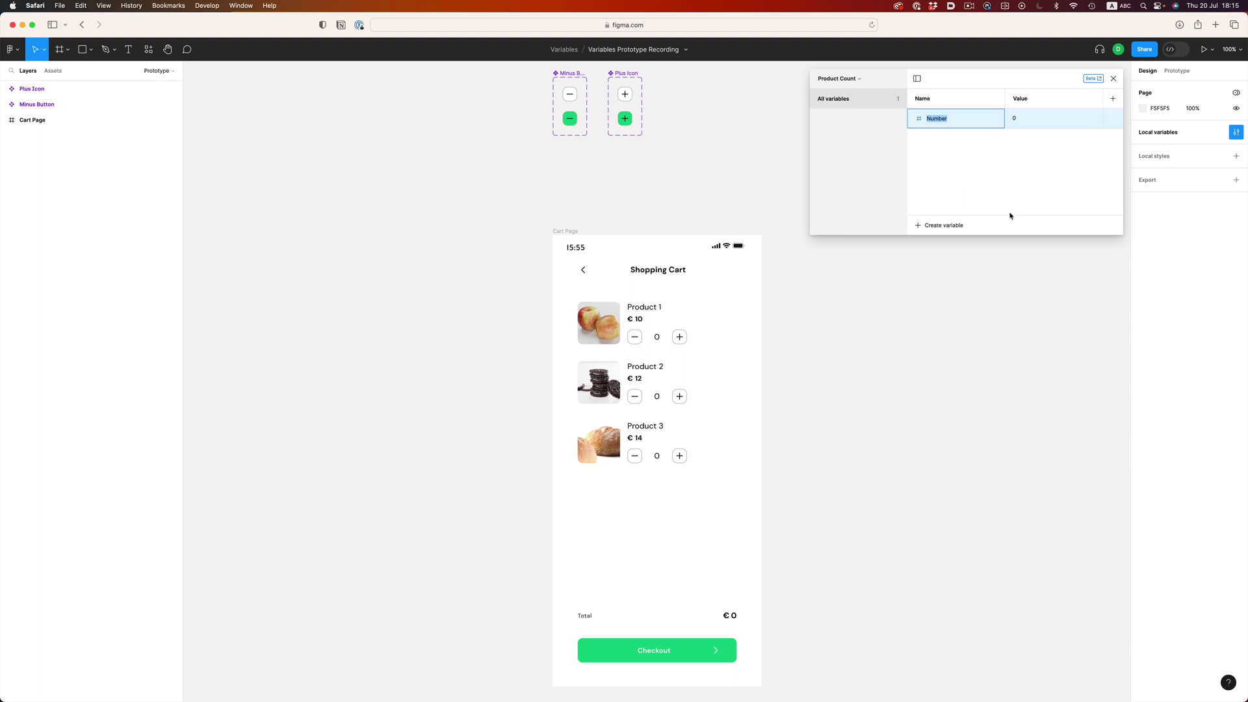
text(Product 1)
key(Return)
click(950, 225)
click(950, 256)
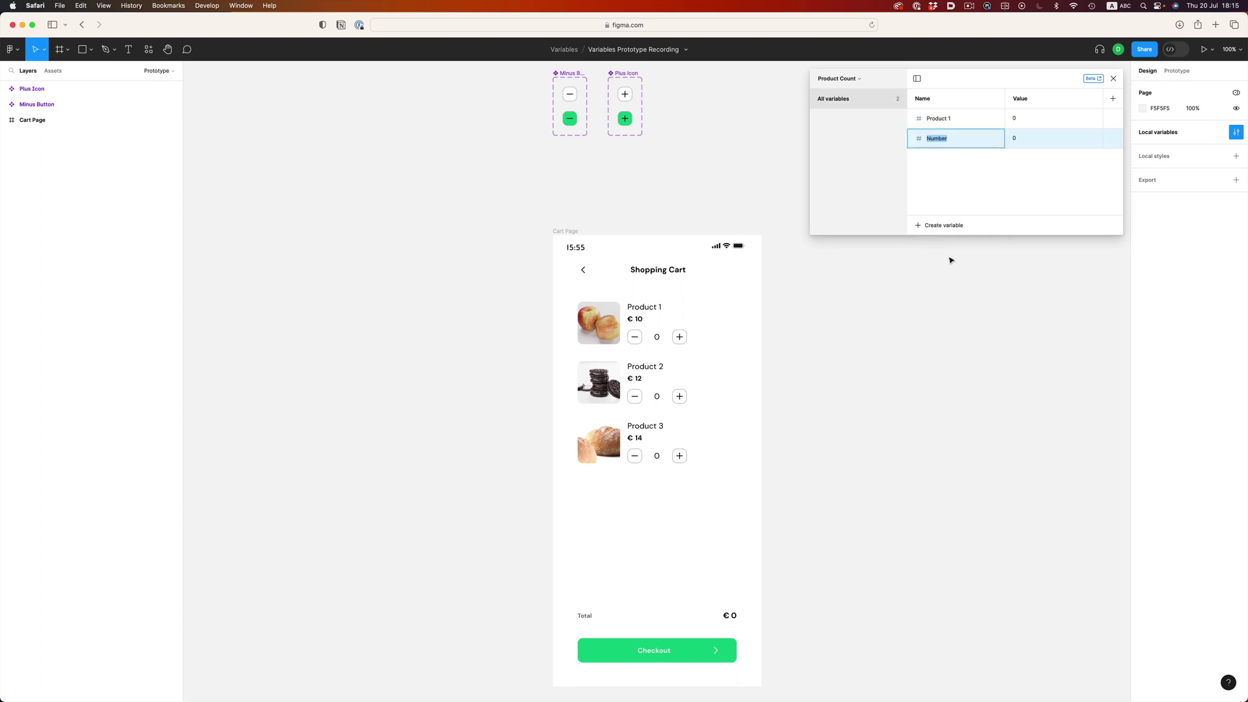
text(Product 2)
key(Return)
click(947, 227)
click(946, 257)
text(P)
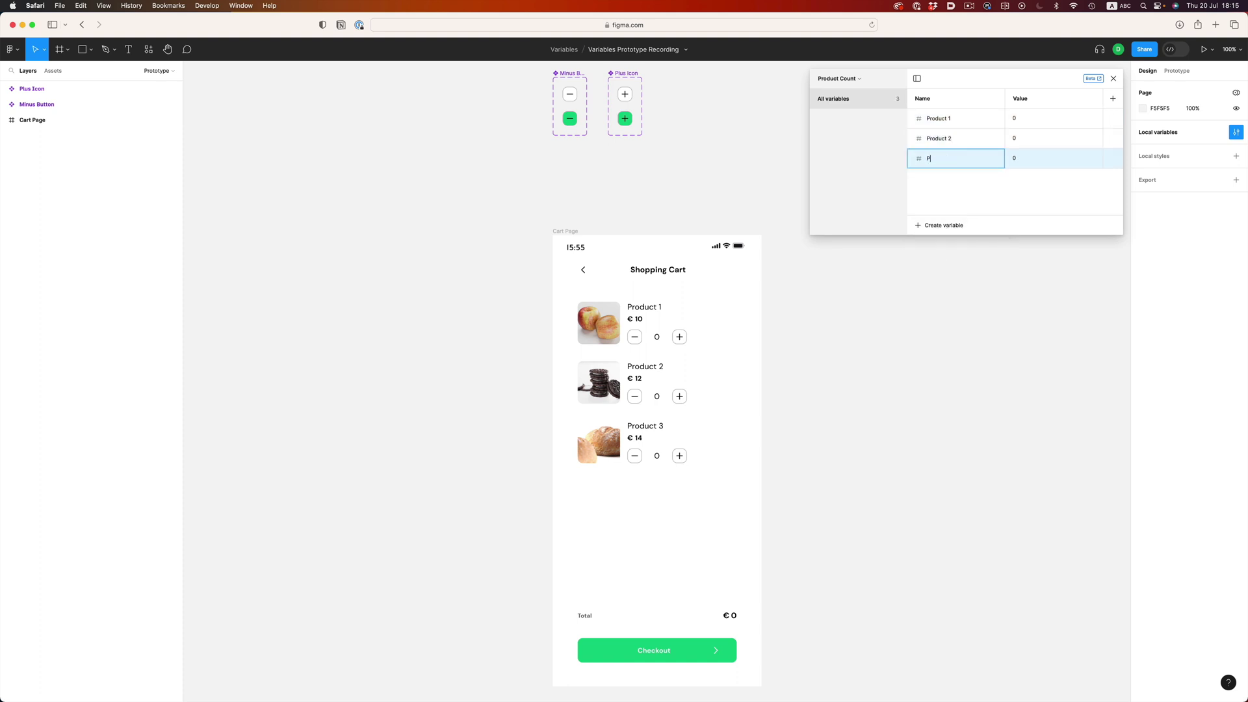
text(roduct 3)
key(Return)
- Create a collection named Cart holding a Cart Total number variable
click(852, 82)
click(846, 141)
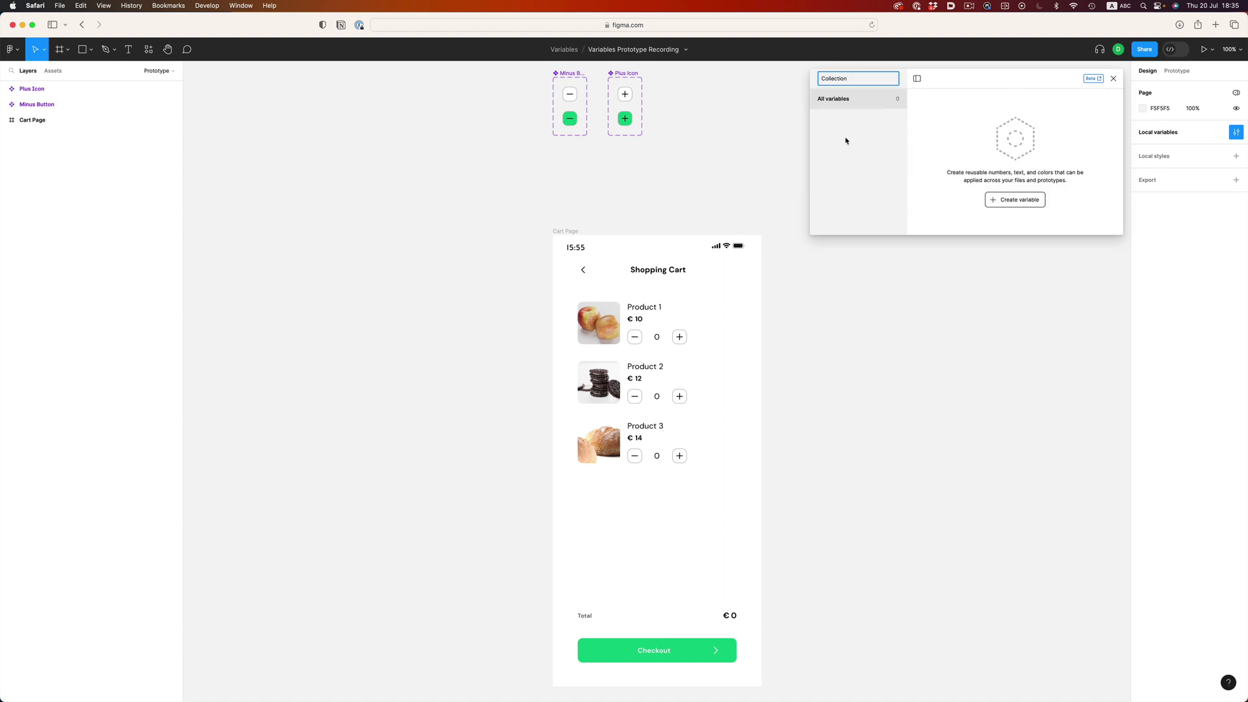
key(super+a)
text(Cart)
key(Return)
click(1034, 208)
click(1027, 231)
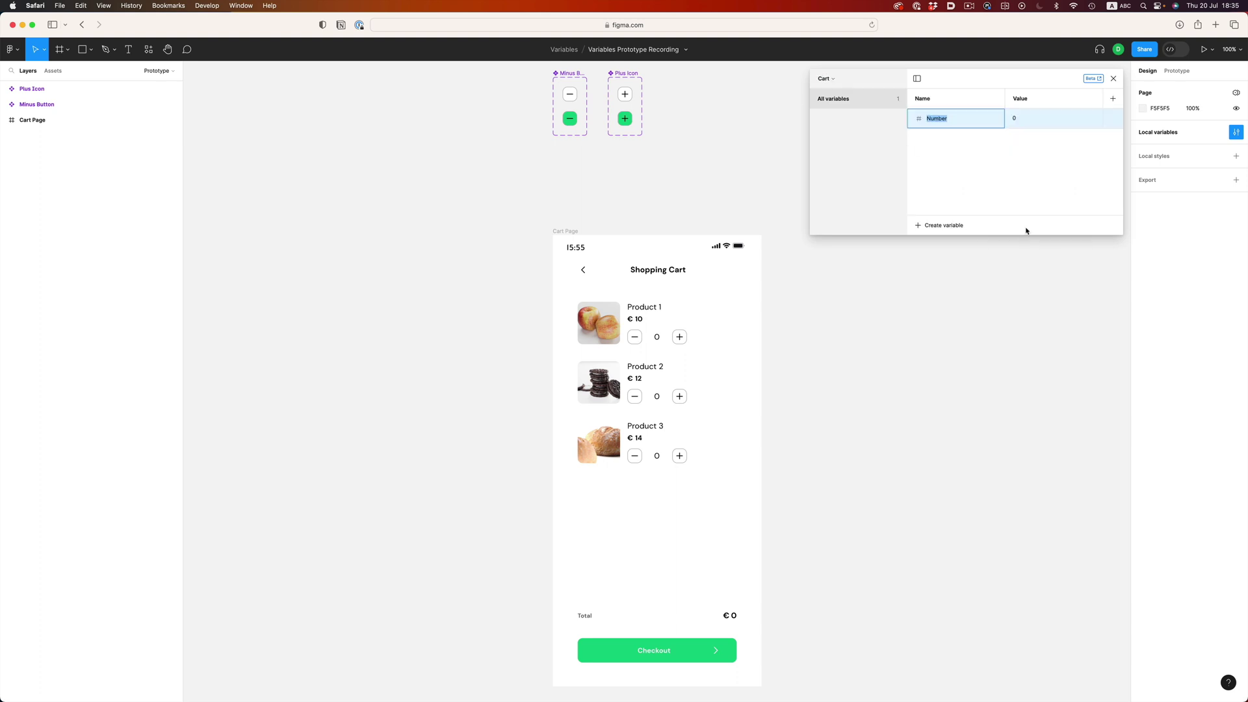
text(Cart Total)
key(Return)
- Bind the first product's name text to the Product List's Product Name variable
super+click(652, 311)
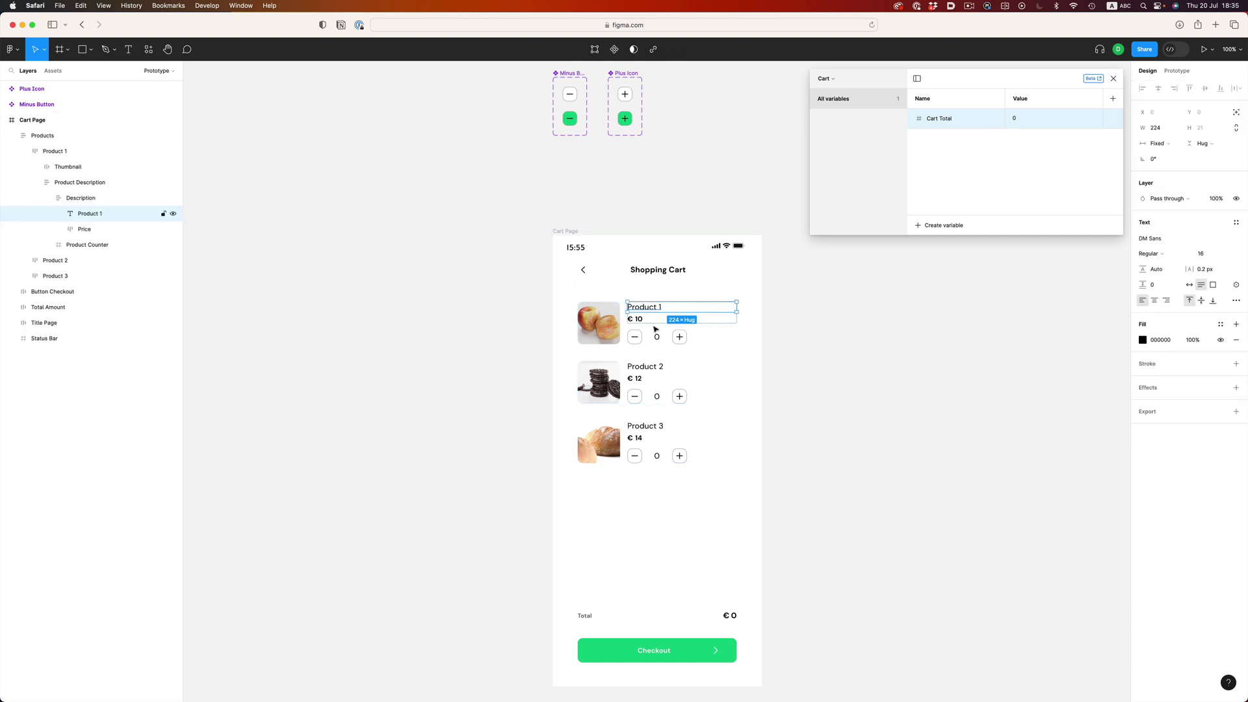
super+click(655, 368)
super+click(654, 428)
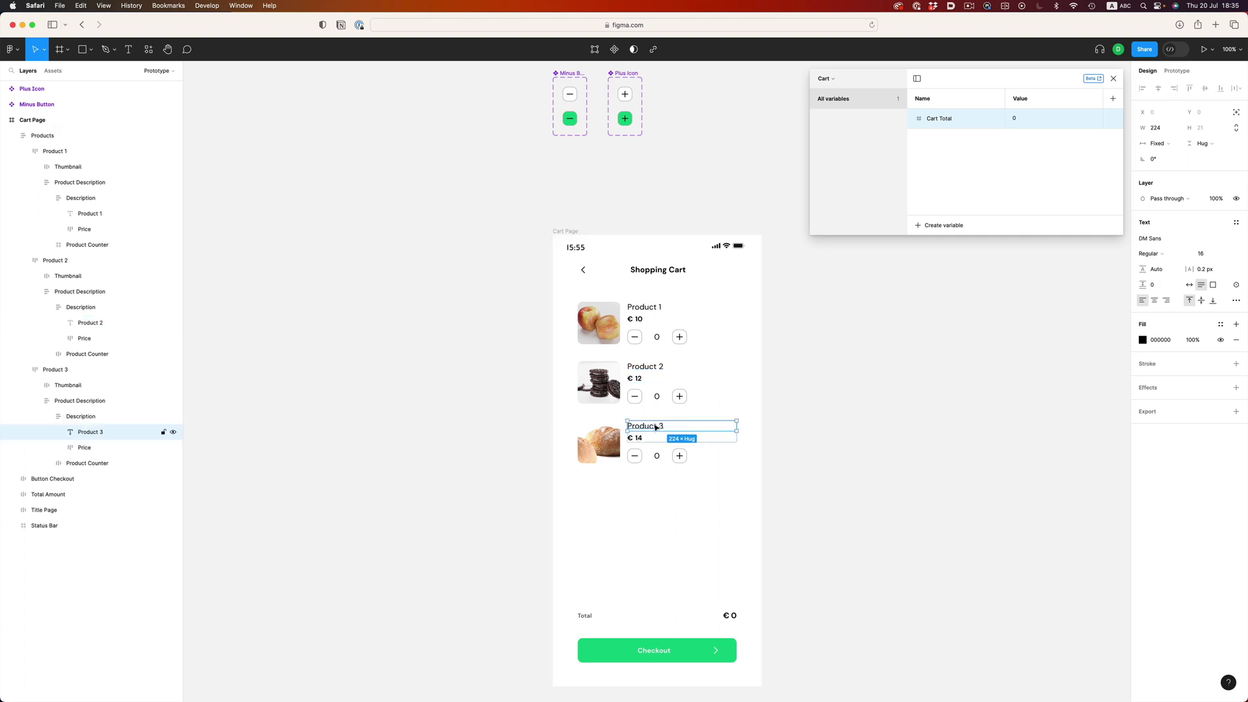
super+click(653, 309)
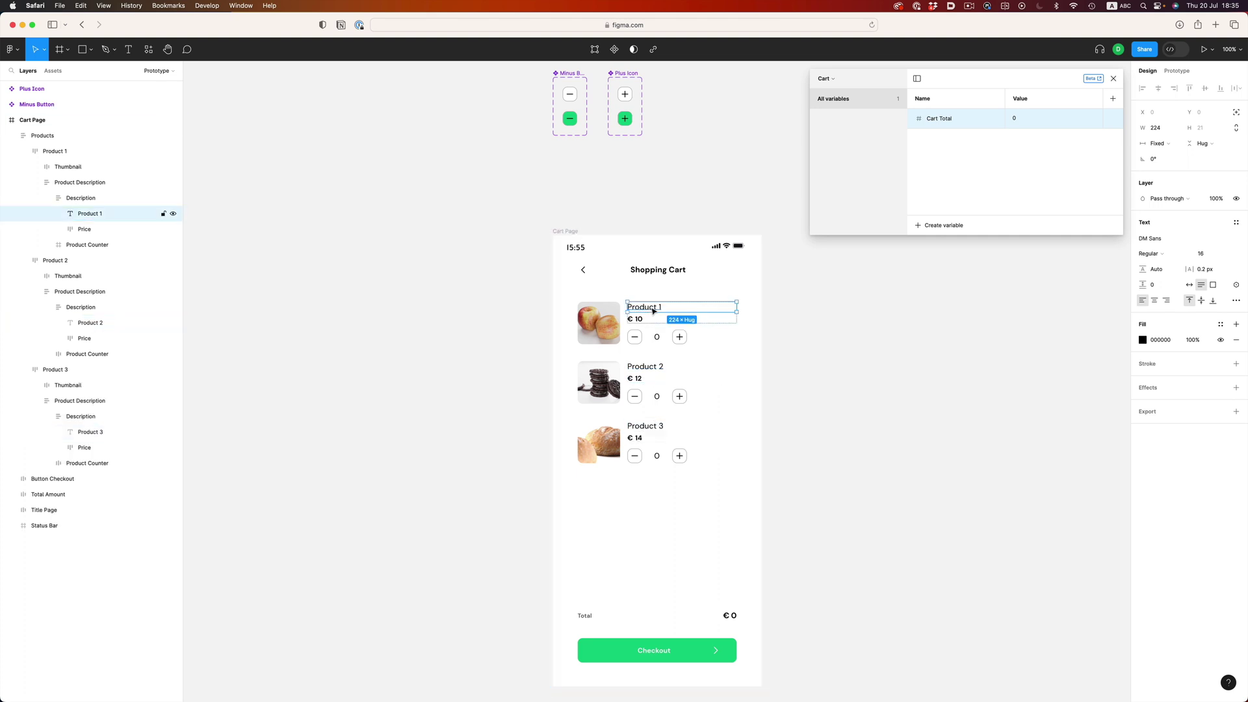
super+click(655, 368)
super+click(653, 311)
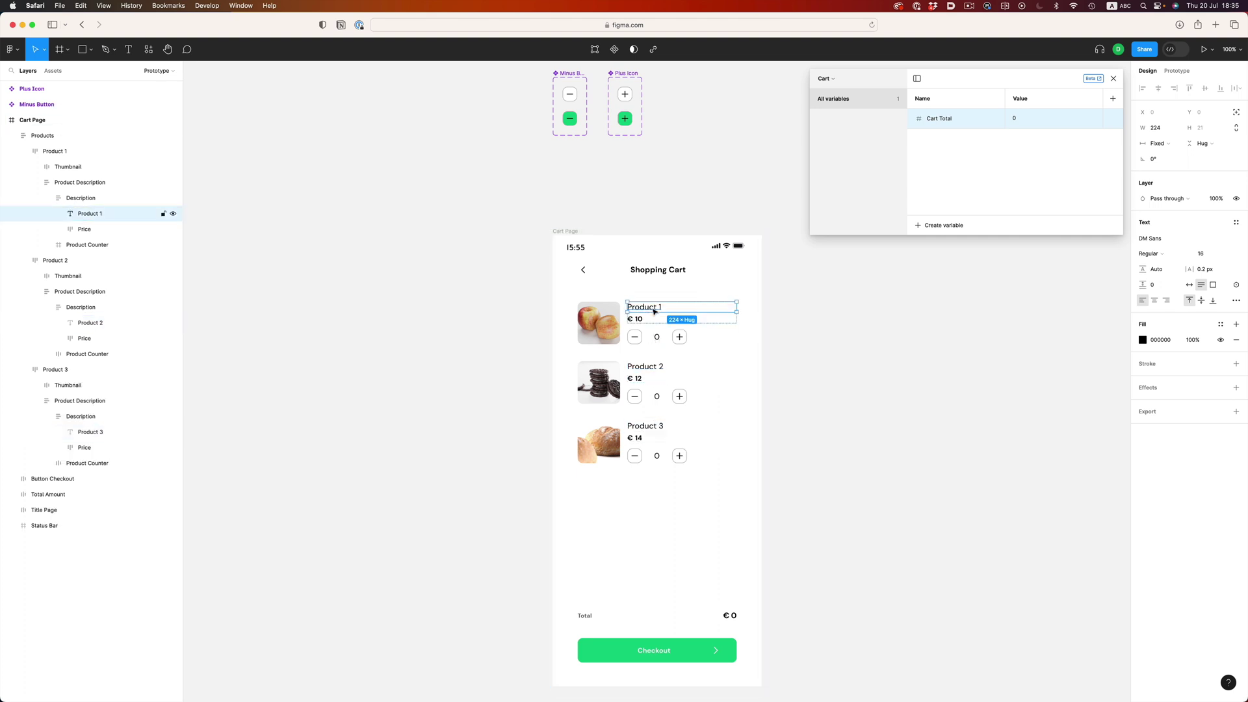
click(1237, 286)
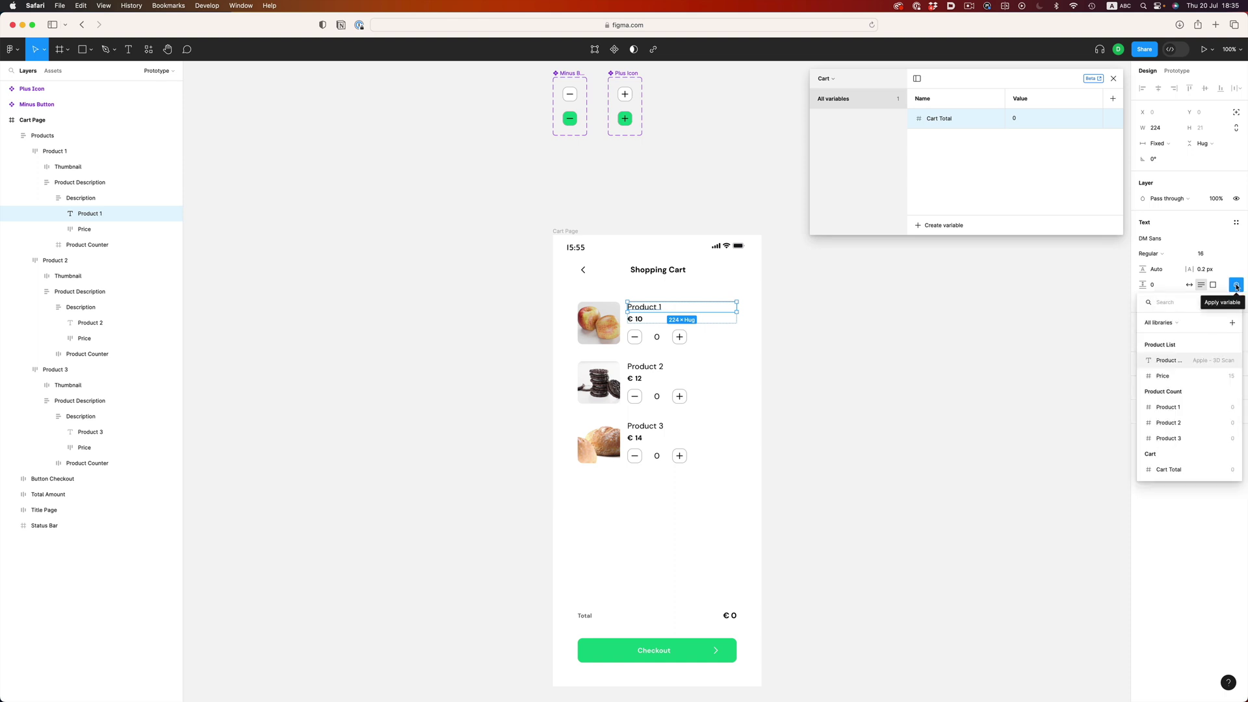
click(1168, 362)
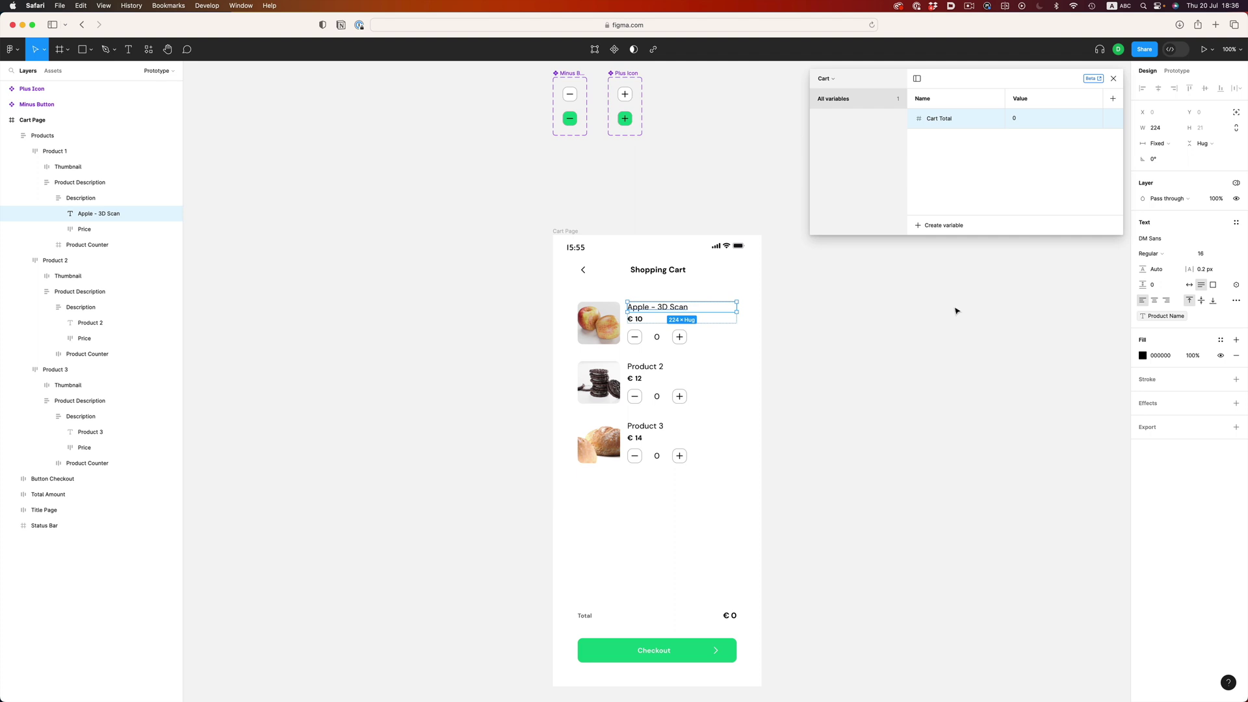
- Set the first product name's Product List layer mode to Product 1
click(832, 77)
click(845, 133)
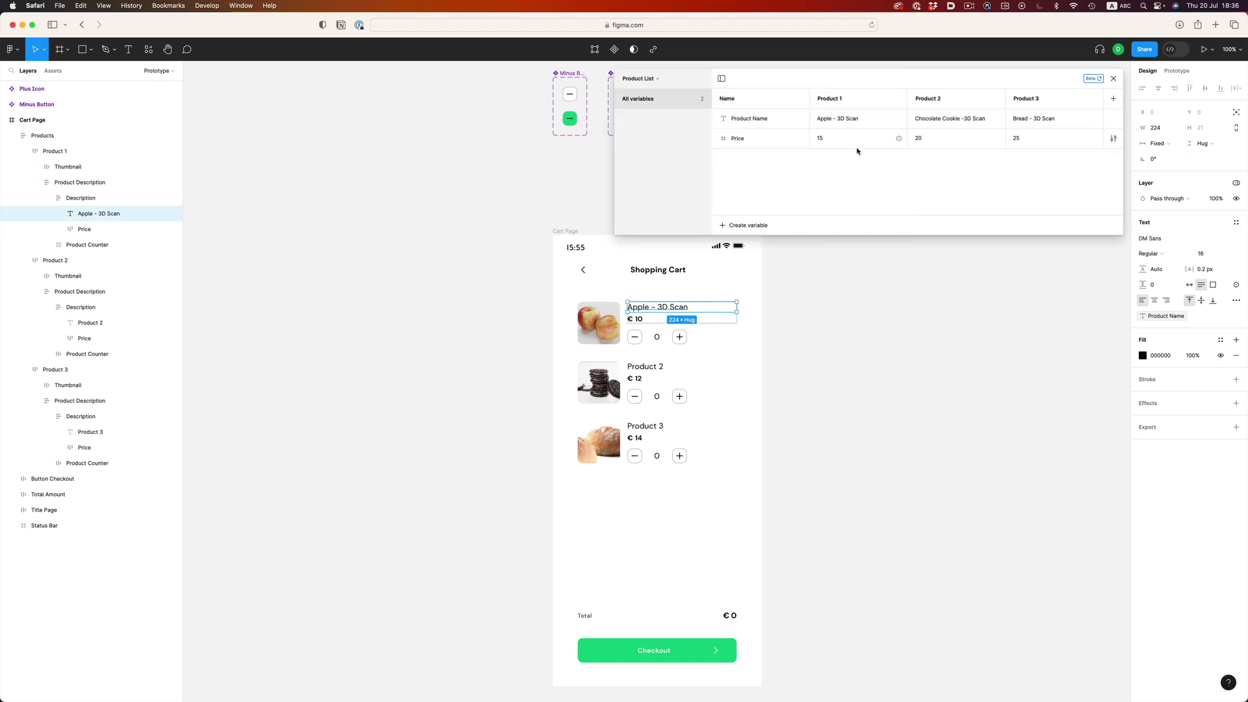
click(1237, 183)
mouse_move(1196, 215)
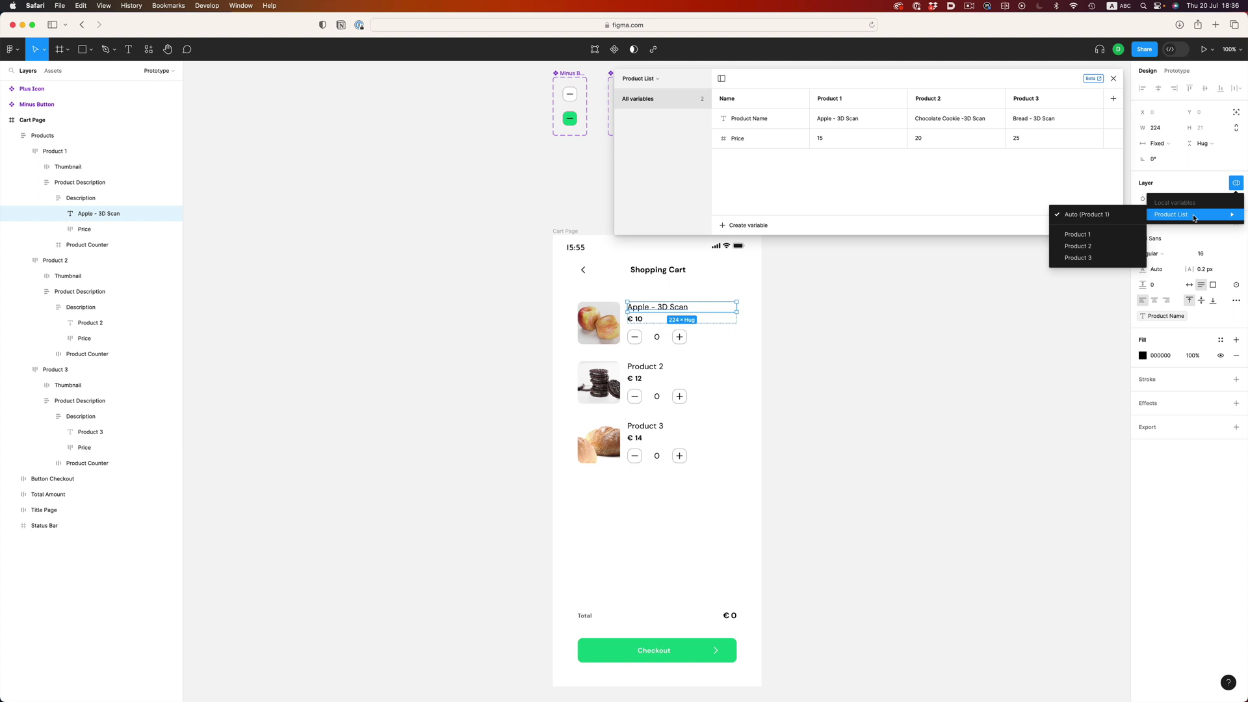
click(1082, 235)
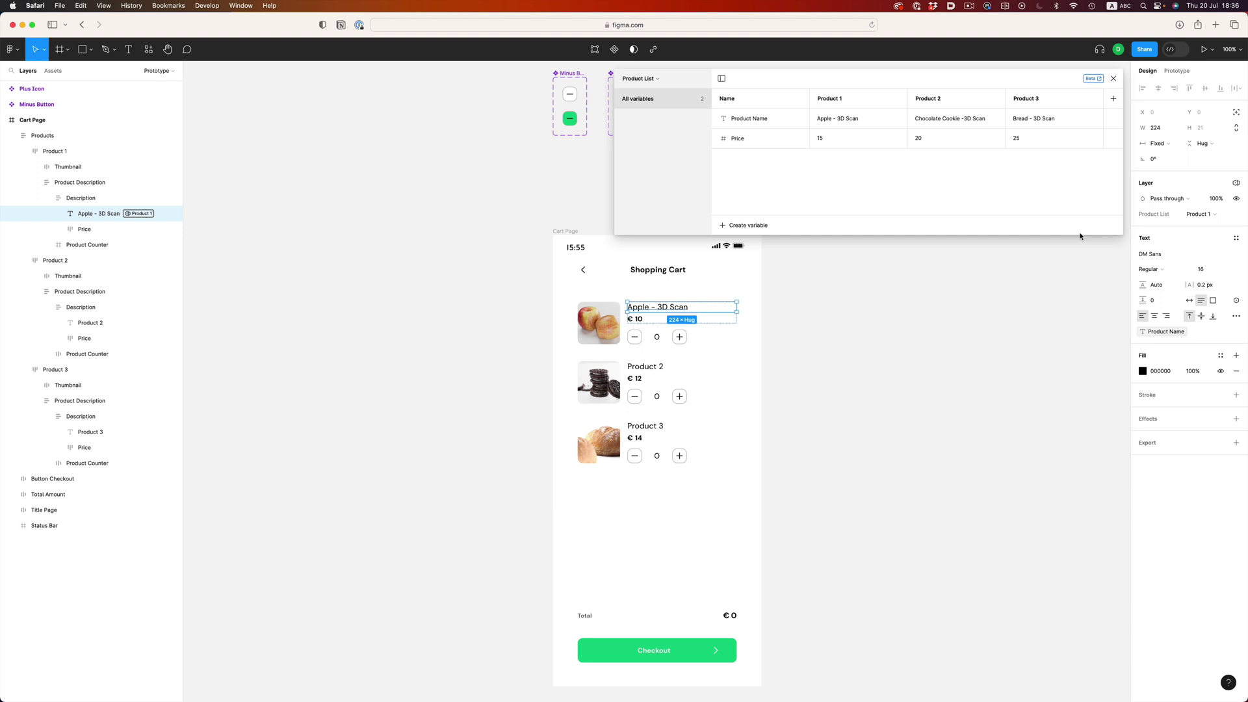
- Bind the second product name to Product Name using the Product 2 mode
click(659, 368)
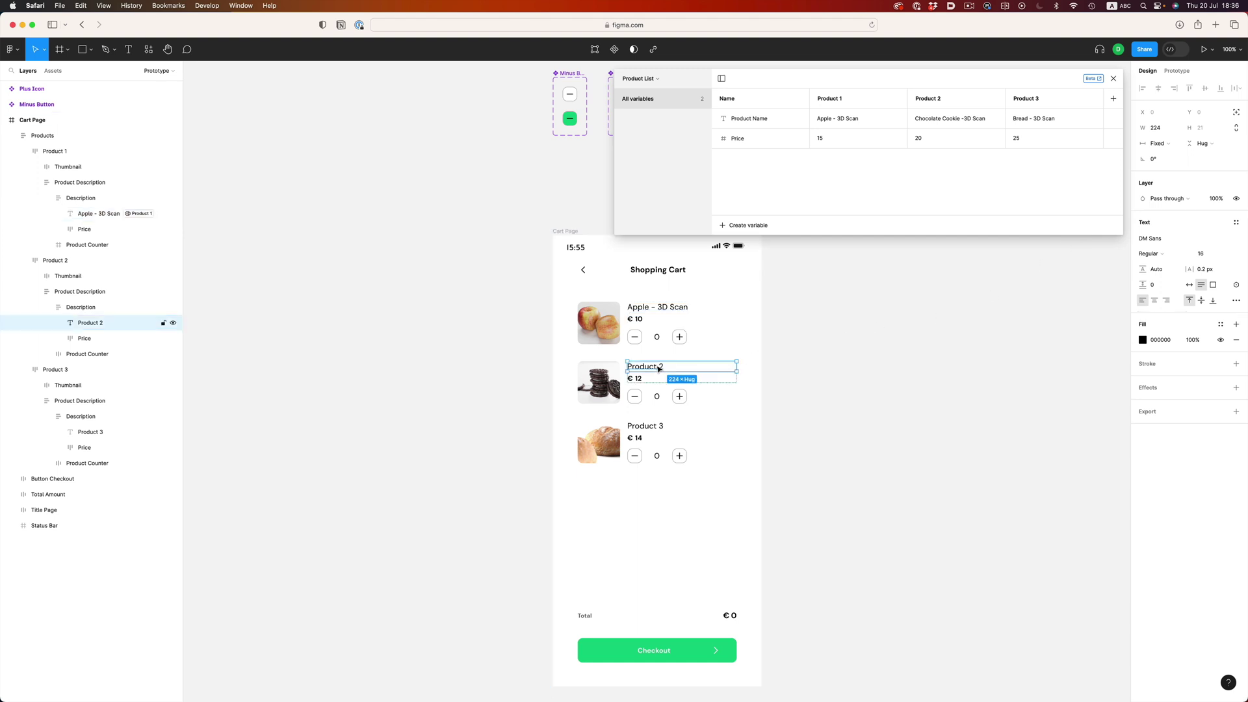
click(1236, 284)
click(1180, 364)
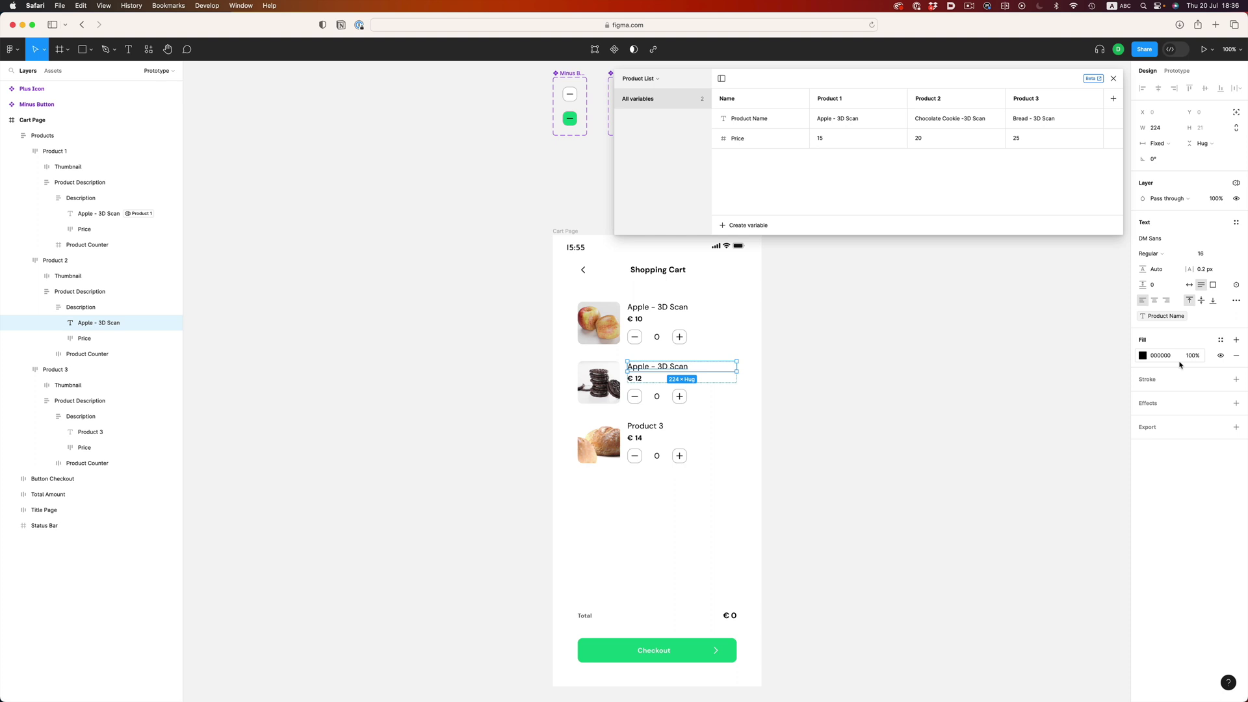
click(1237, 182)
mouse_move(1190, 212)
click(1093, 246)
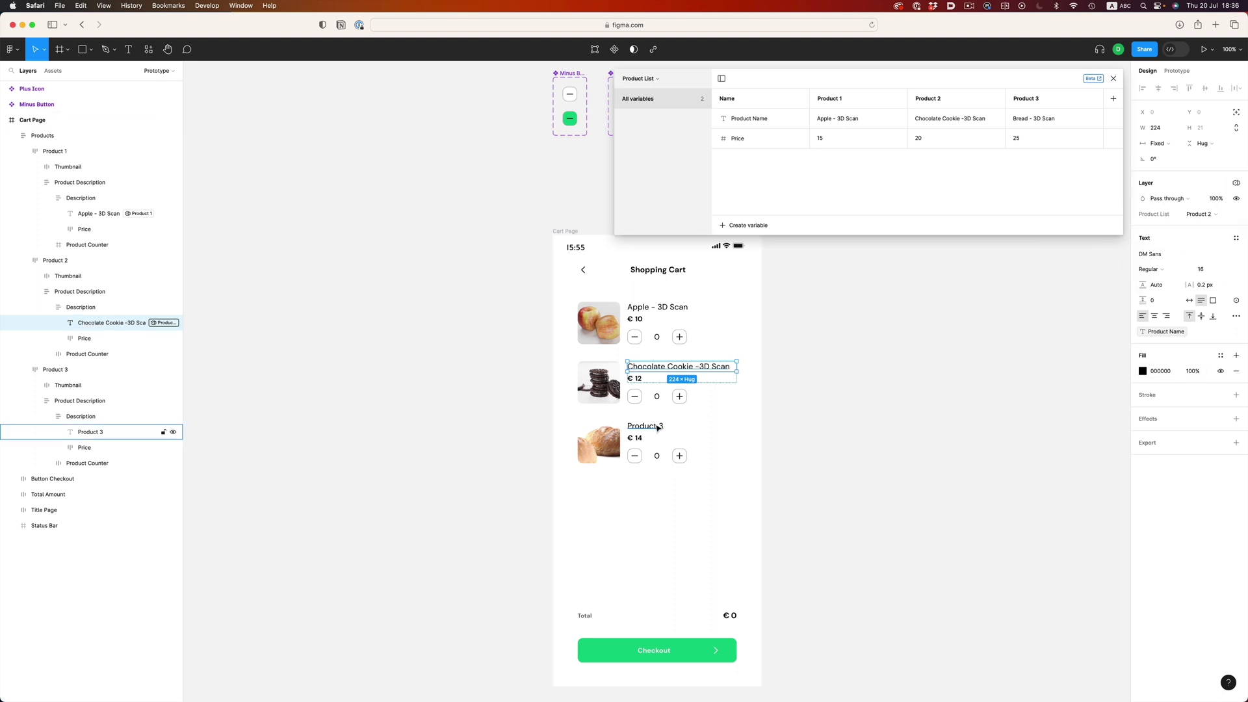
- Bind the third product name to Product Name using the Product 3 mode
click(98, 431)
click(1236, 284)
click(1180, 363)
click(1237, 183)
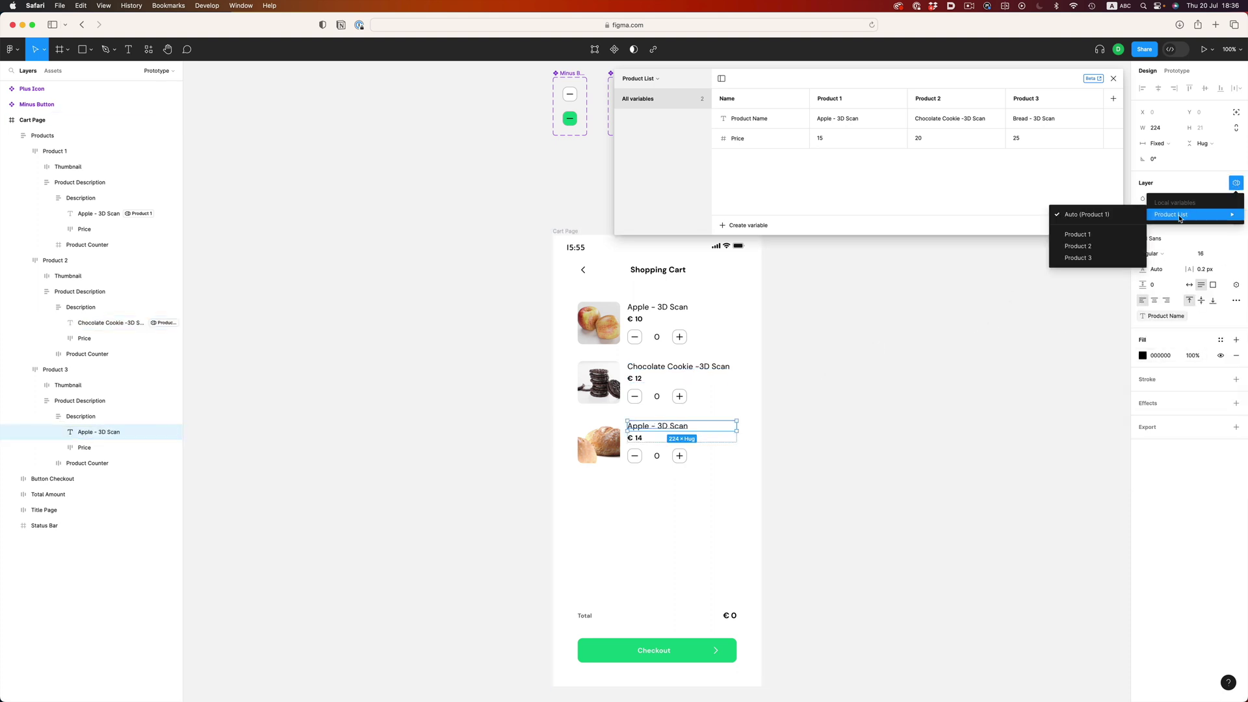
click(1092, 259)
click(942, 355)
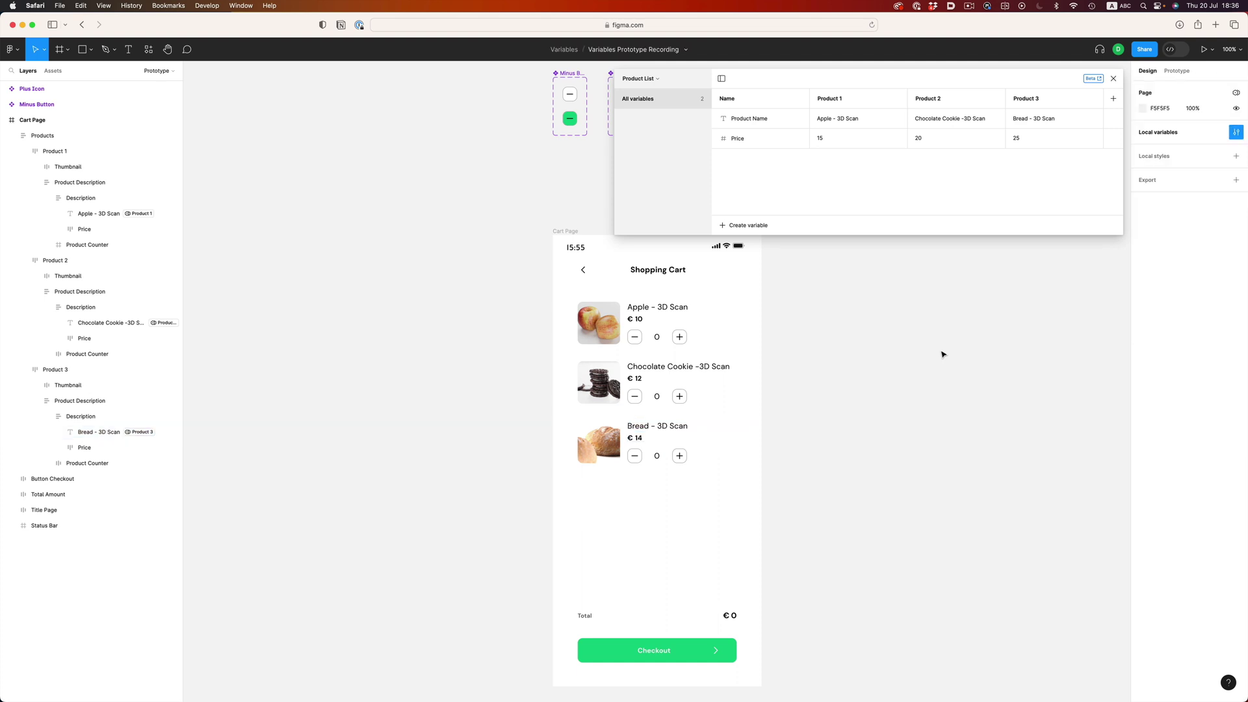
- Bind the Apple price to the Price variable in Product 1 mode, showing €15
super+click(640, 319)
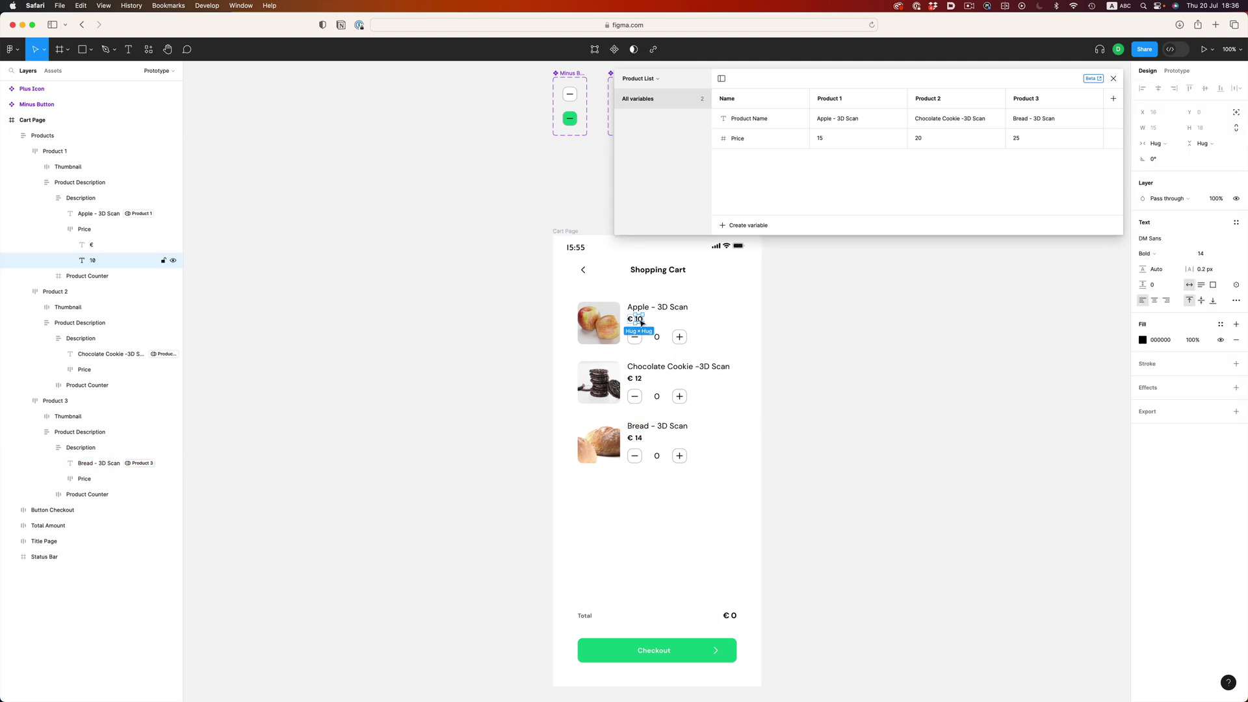
click(1237, 285)
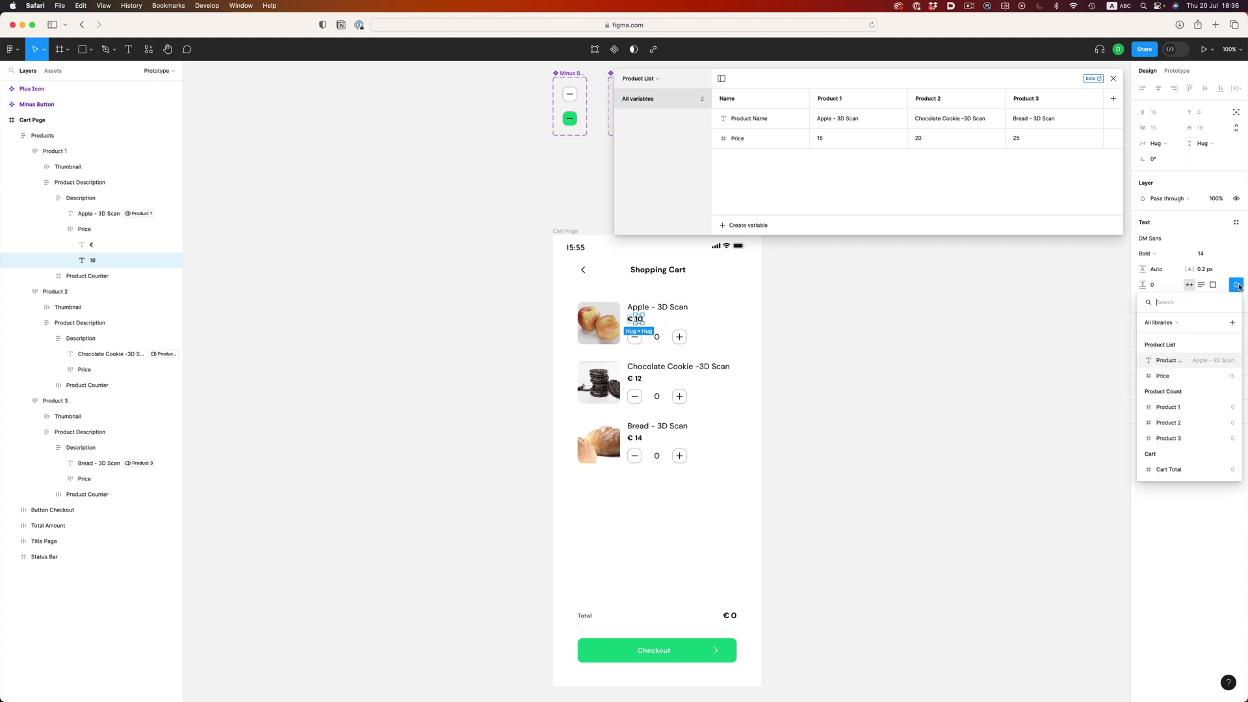
click(1163, 376)
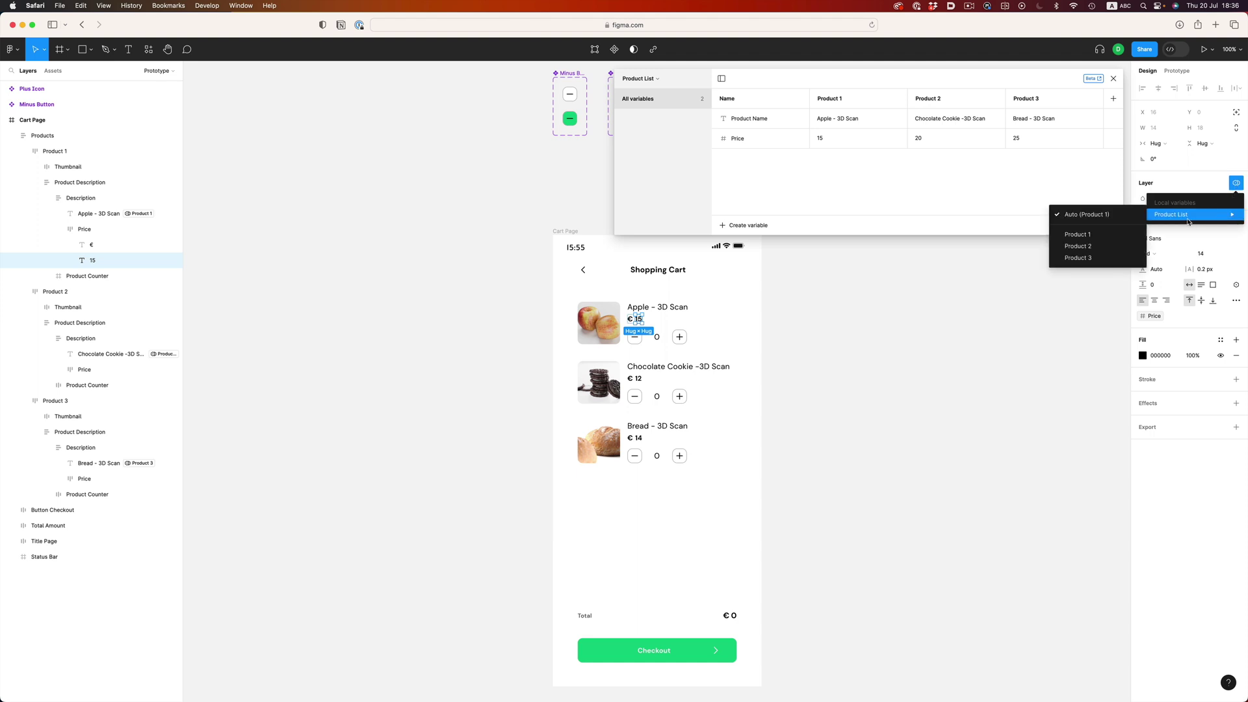
click(1093, 235)
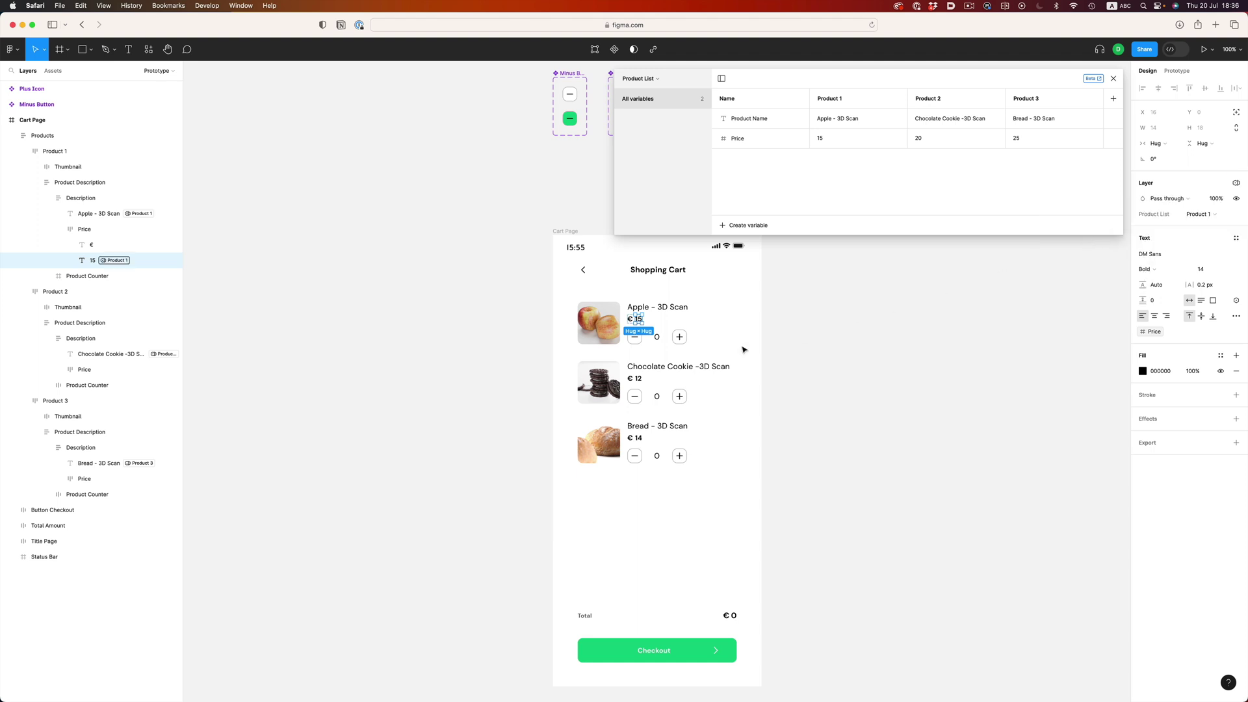
- Bind the Chocolate Cookie and Bread prices to Price, using Product 2 (€20) and Product 3 (€25) modes
click(638, 380)
click(1236, 284)
click(1164, 364)
click(1199, 214)
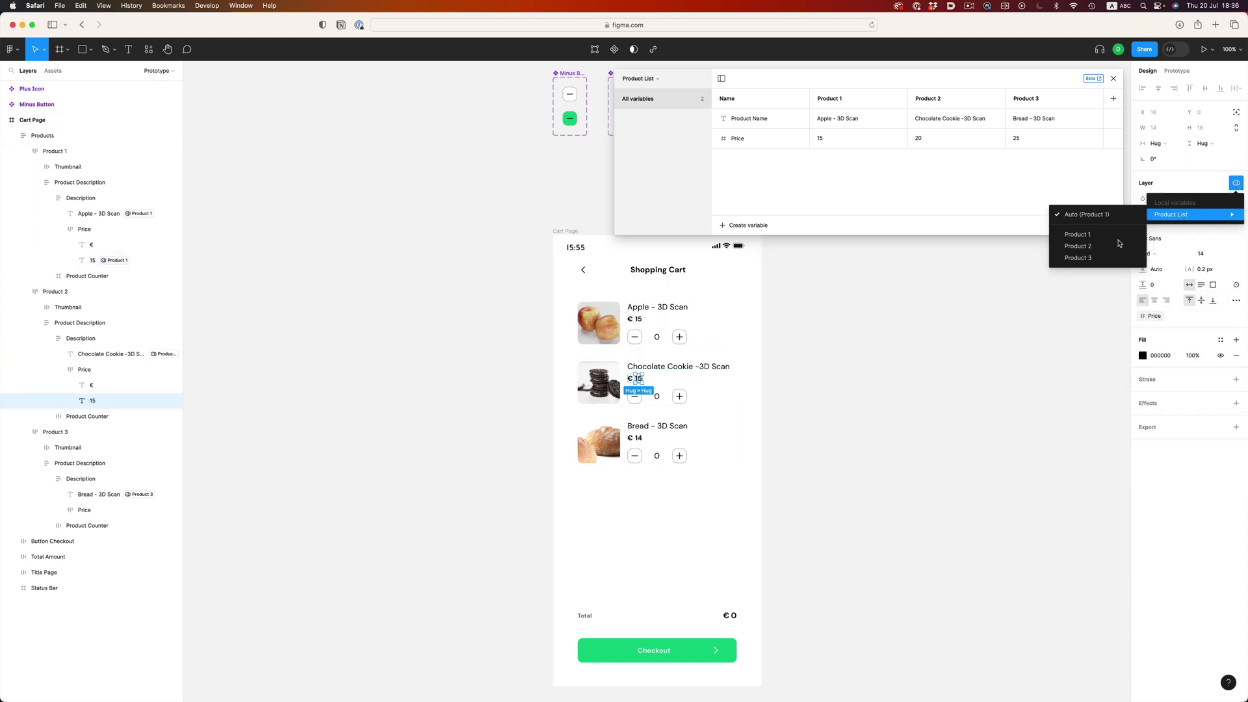
click(1092, 248)
click(638, 438)
click(1236, 285)
click(1163, 345)
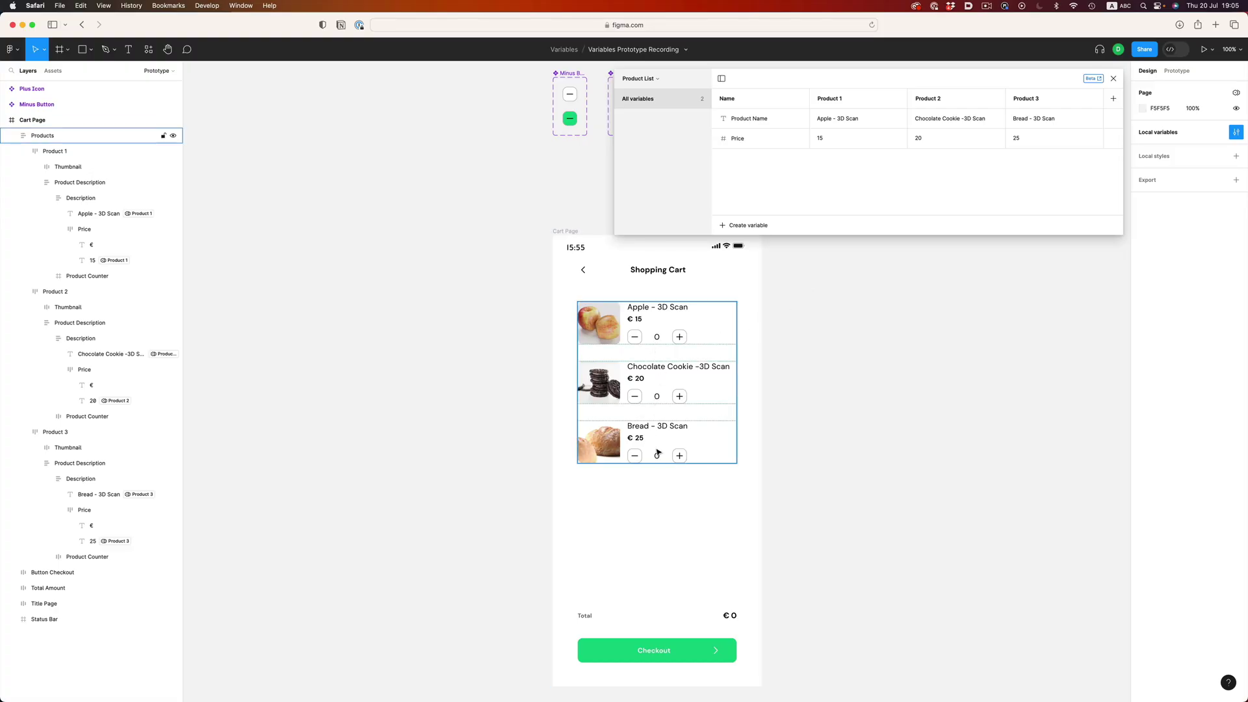
- Show the Product Count collection and bind the Apple quantity to Product 1
click(638, 78)
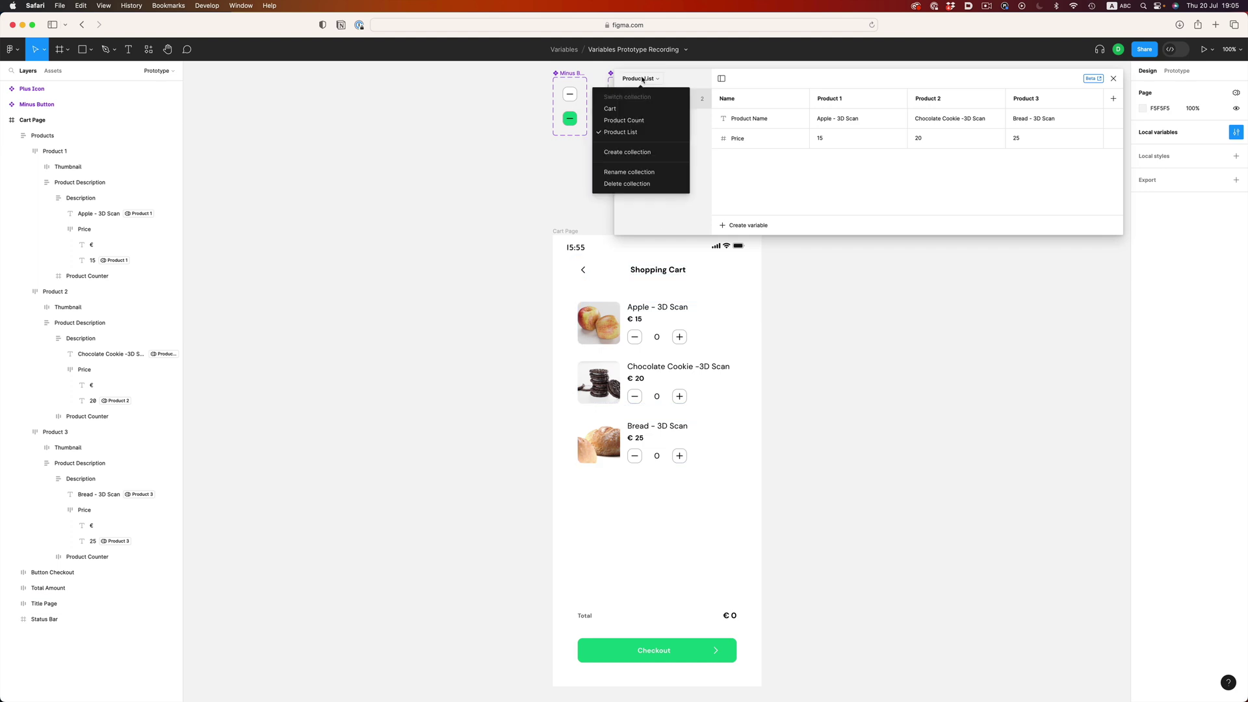
click(641, 120)
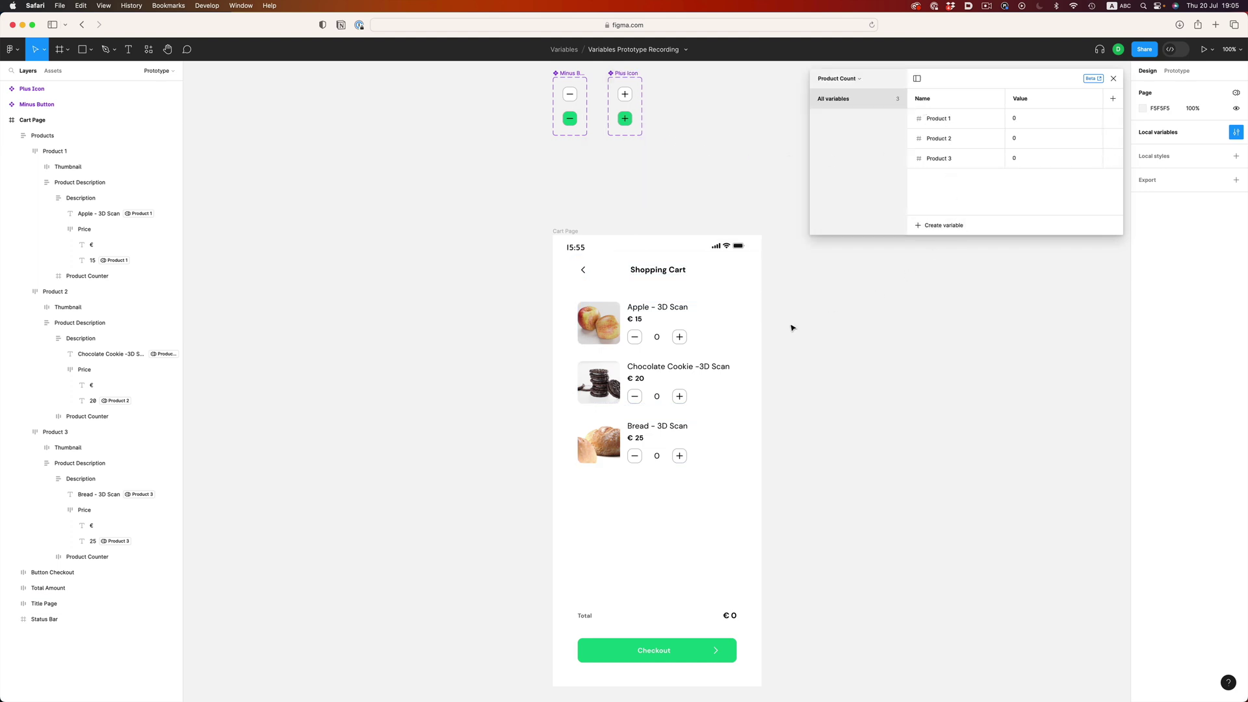
super+click(657, 338)
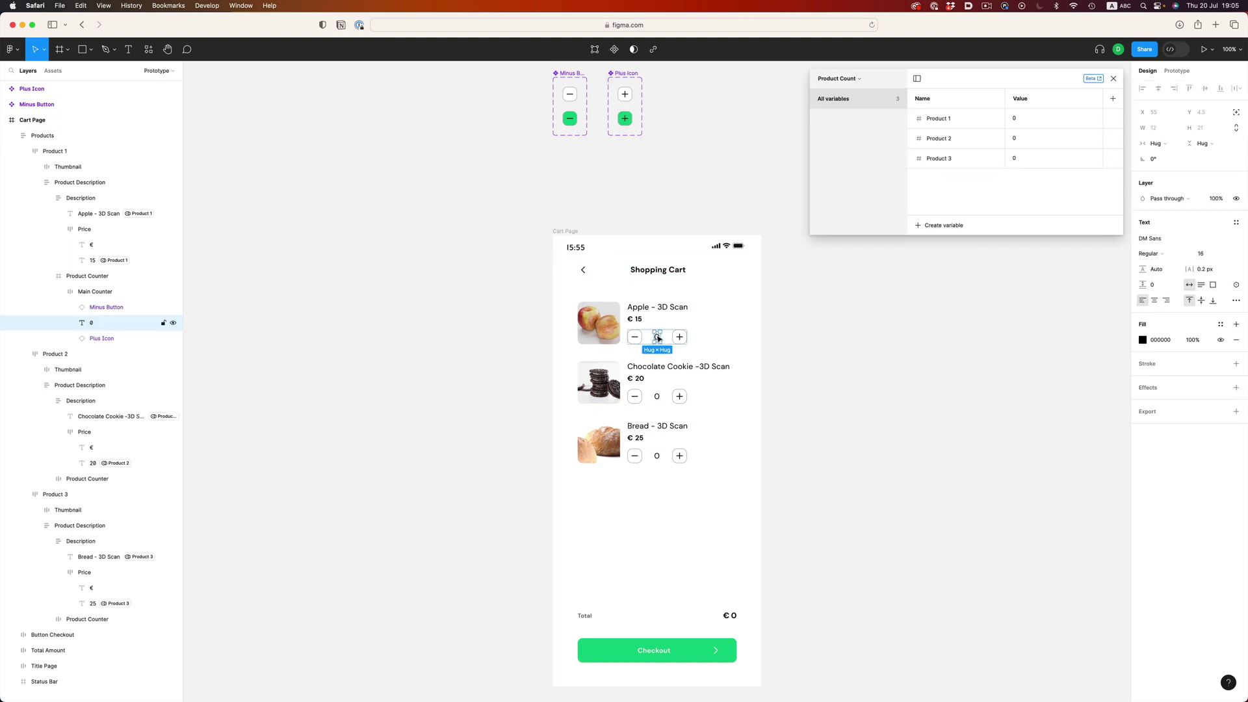
click(1239, 287)
click(1217, 407)
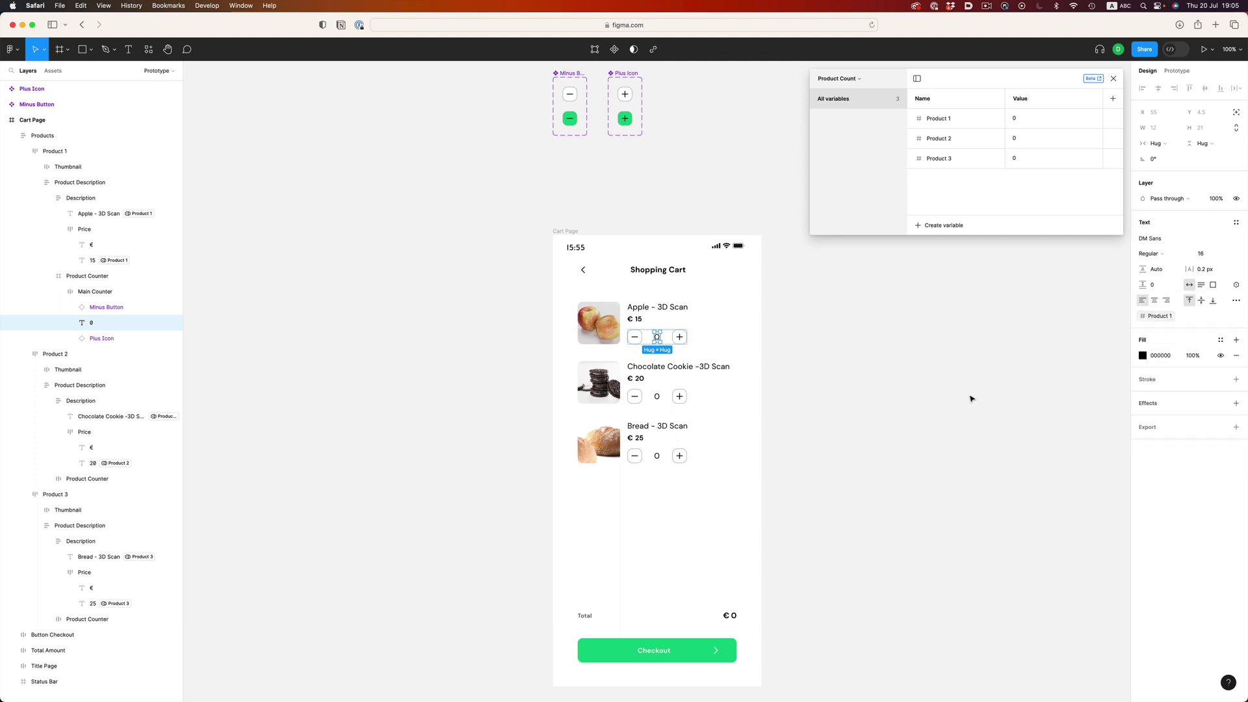
- Bind the Chocolate Cookie quantity to Product 2 and the Bread quantity to Product 3
super+click(658, 396)
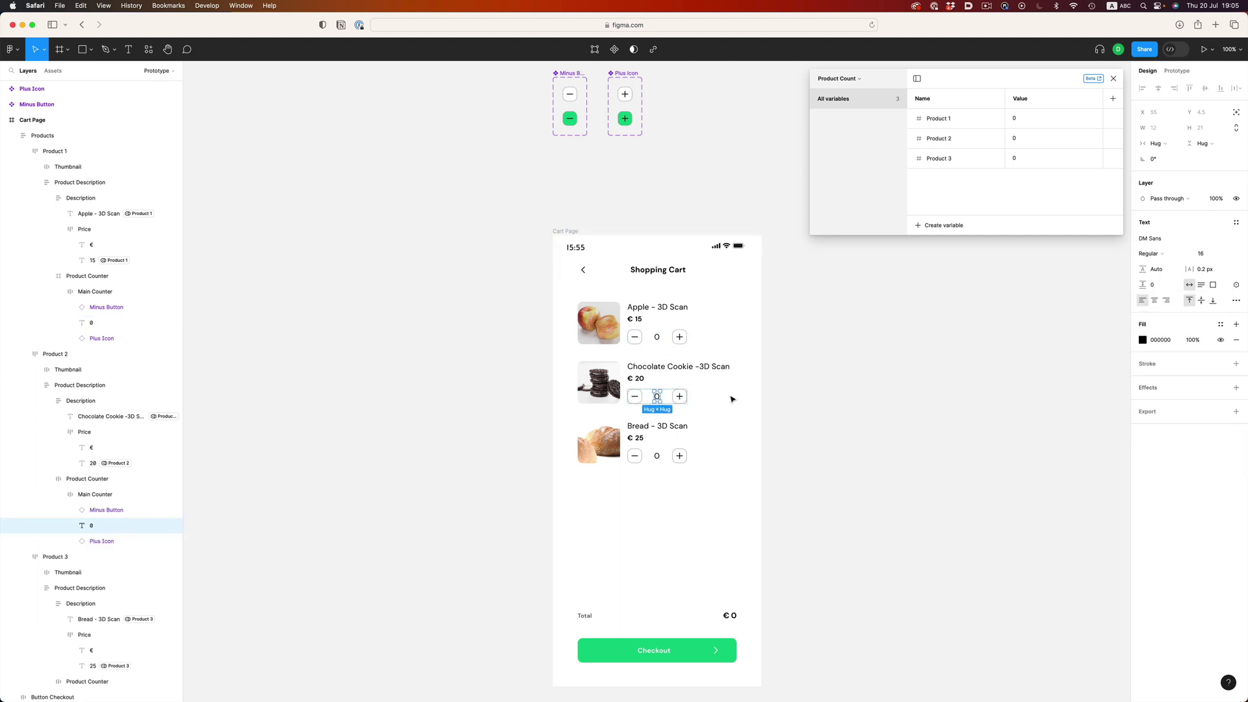
click(1237, 287)
click(1170, 423)
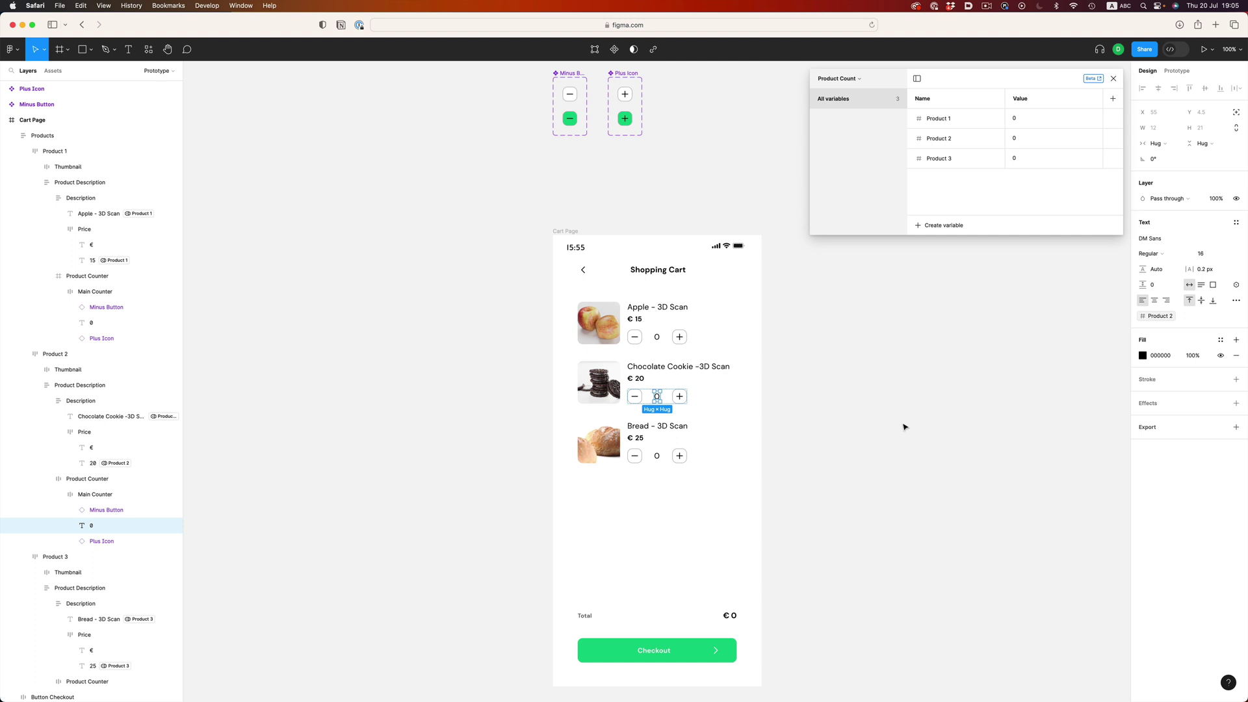
super+click(658, 457)
click(1237, 285)
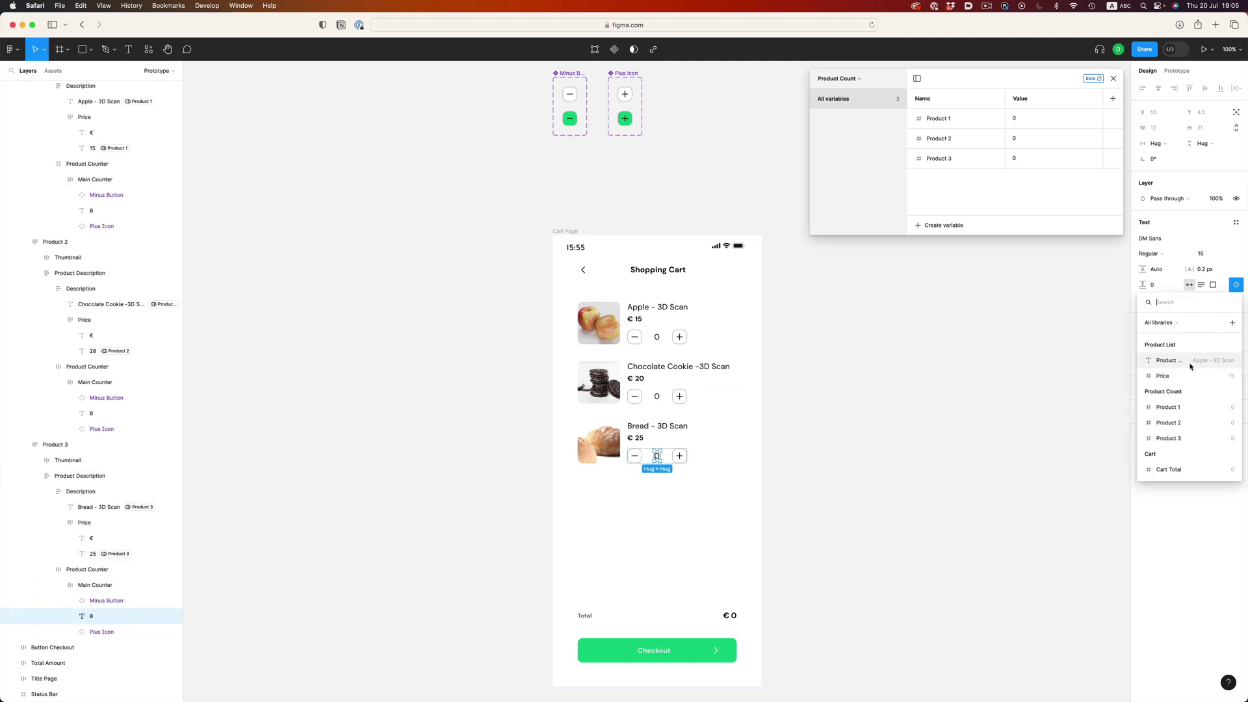
click(1177, 438)
click(1002, 341)
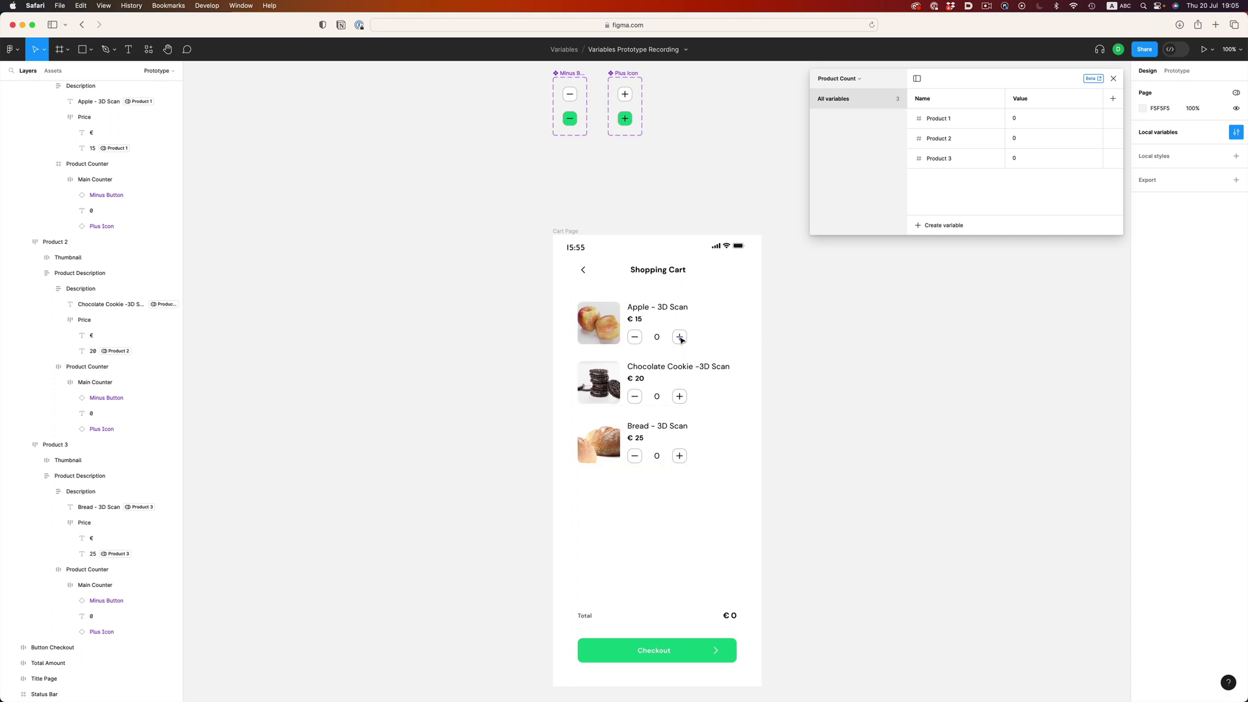
- Inspect the Apple plus and minus button layers, then clear the selection
super+click(637, 339)
super+click(637, 339)
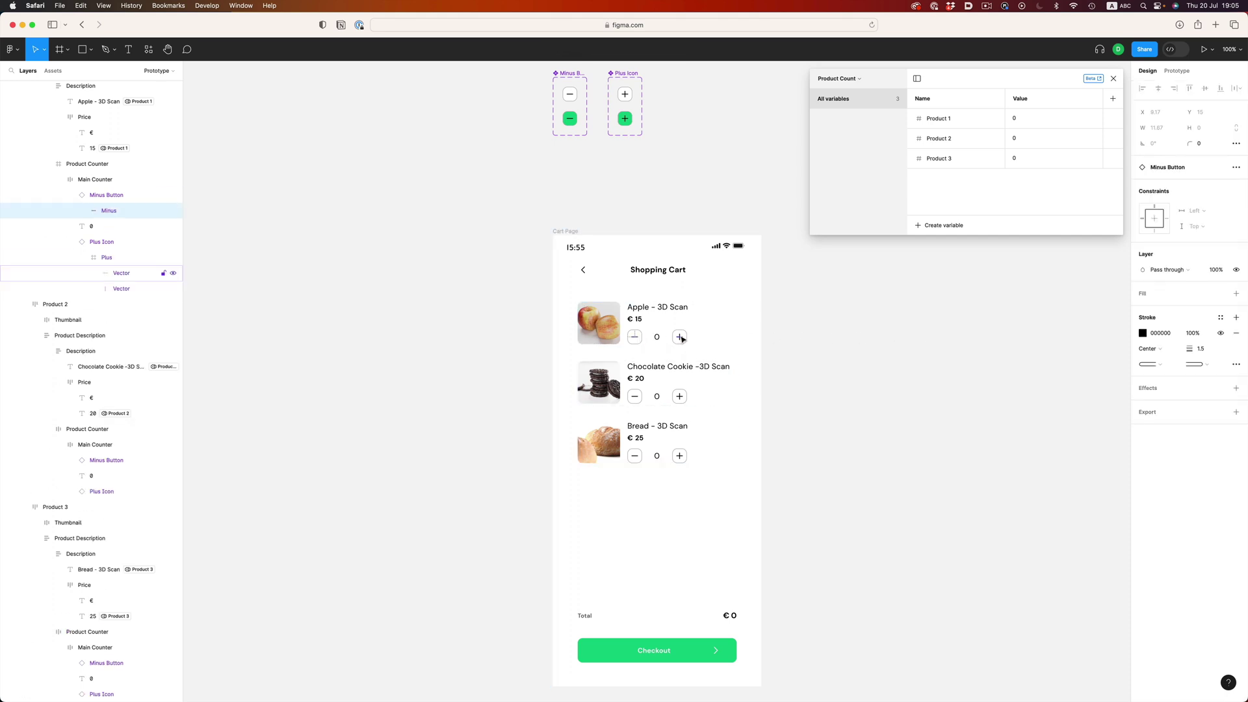
click(800, 342)
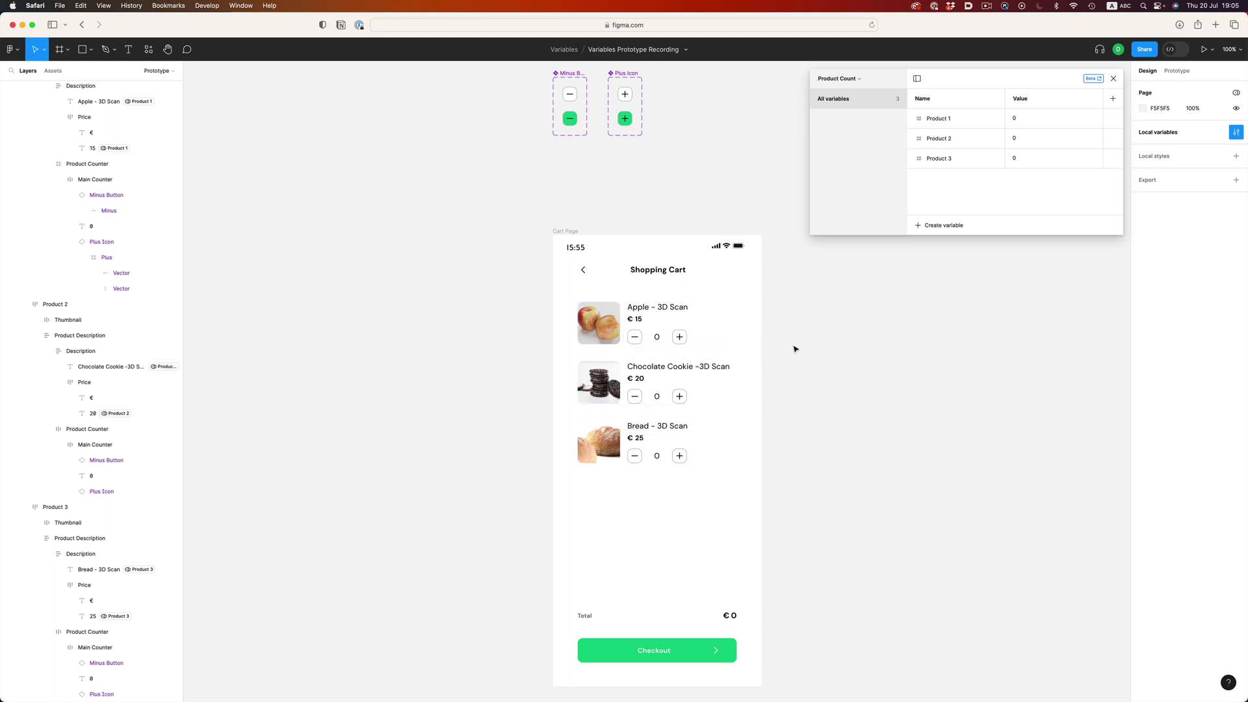
- Give Apple's plus button an On click action setting Product 1 to Product 1 + 1, then preview
click(1177, 71)
click(1114, 78)
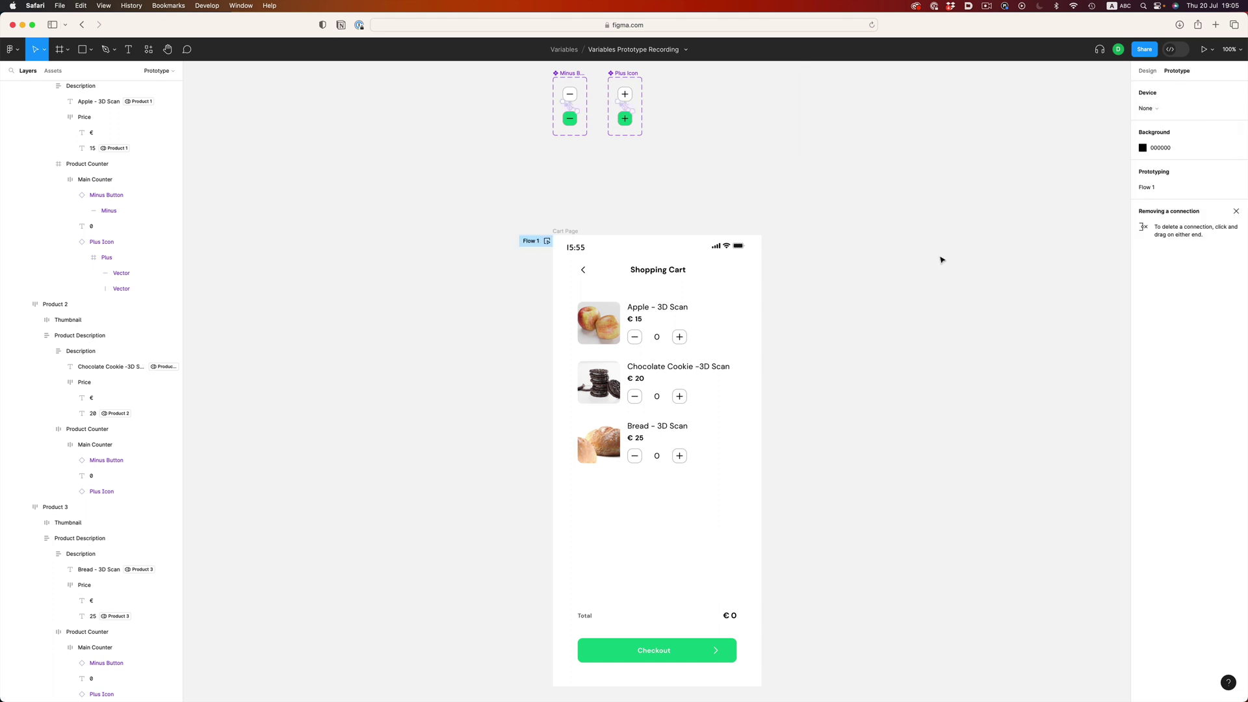
click(680, 338)
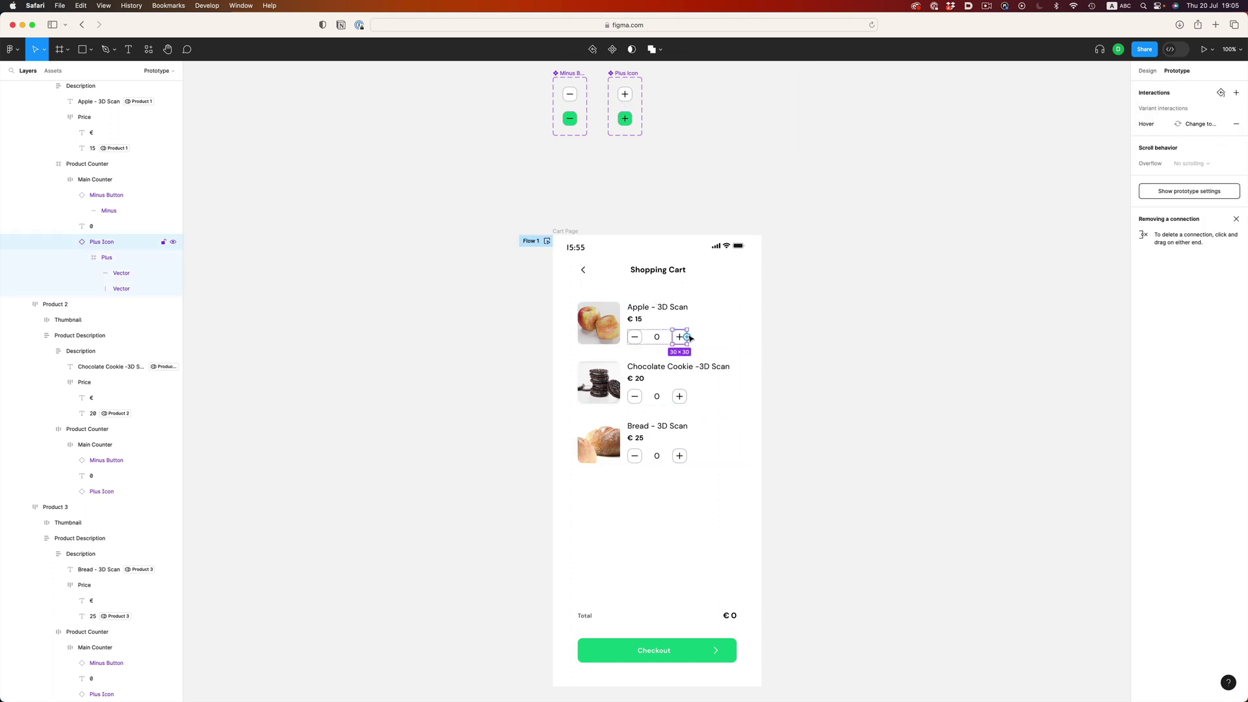
click(1237, 93)
click(1048, 128)
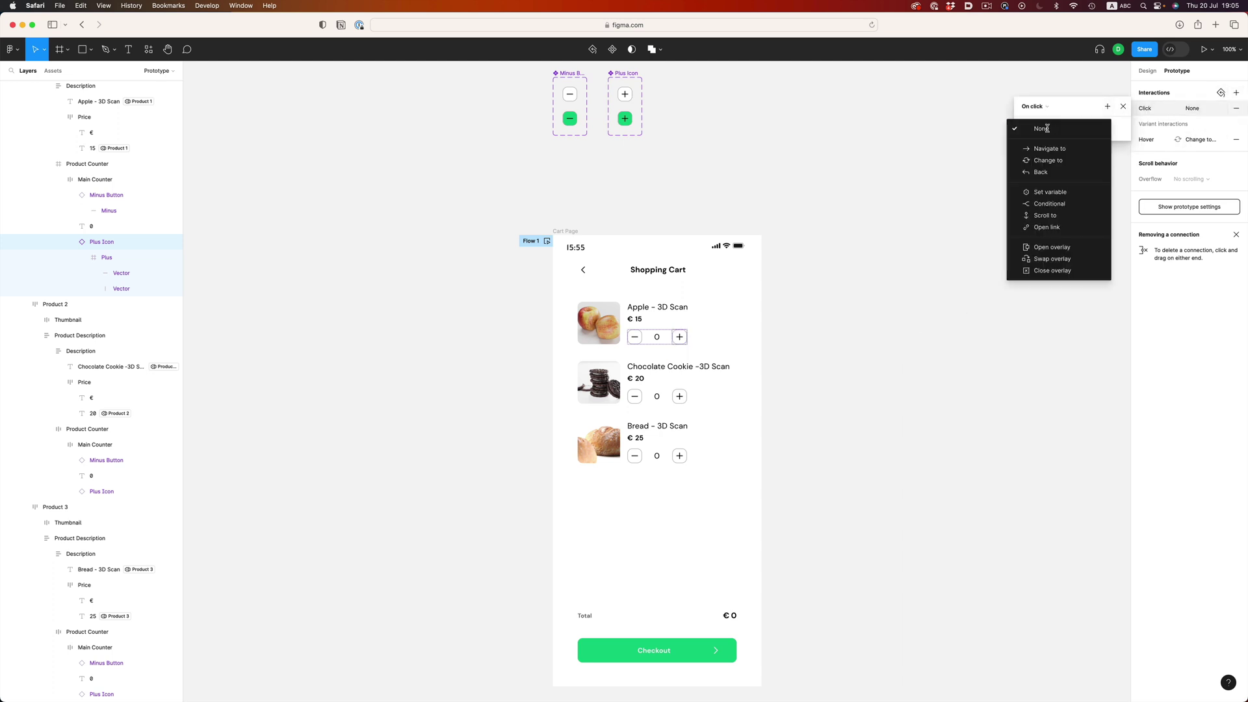
click(1049, 192)
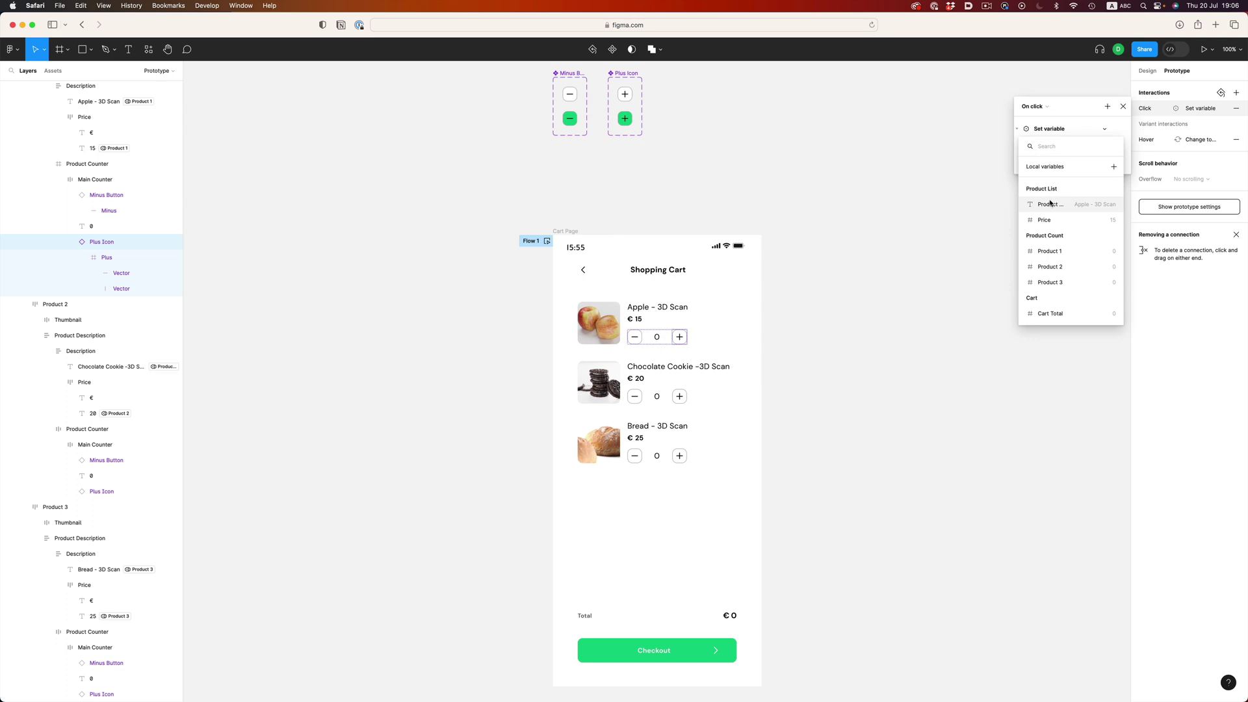
click(1049, 251)
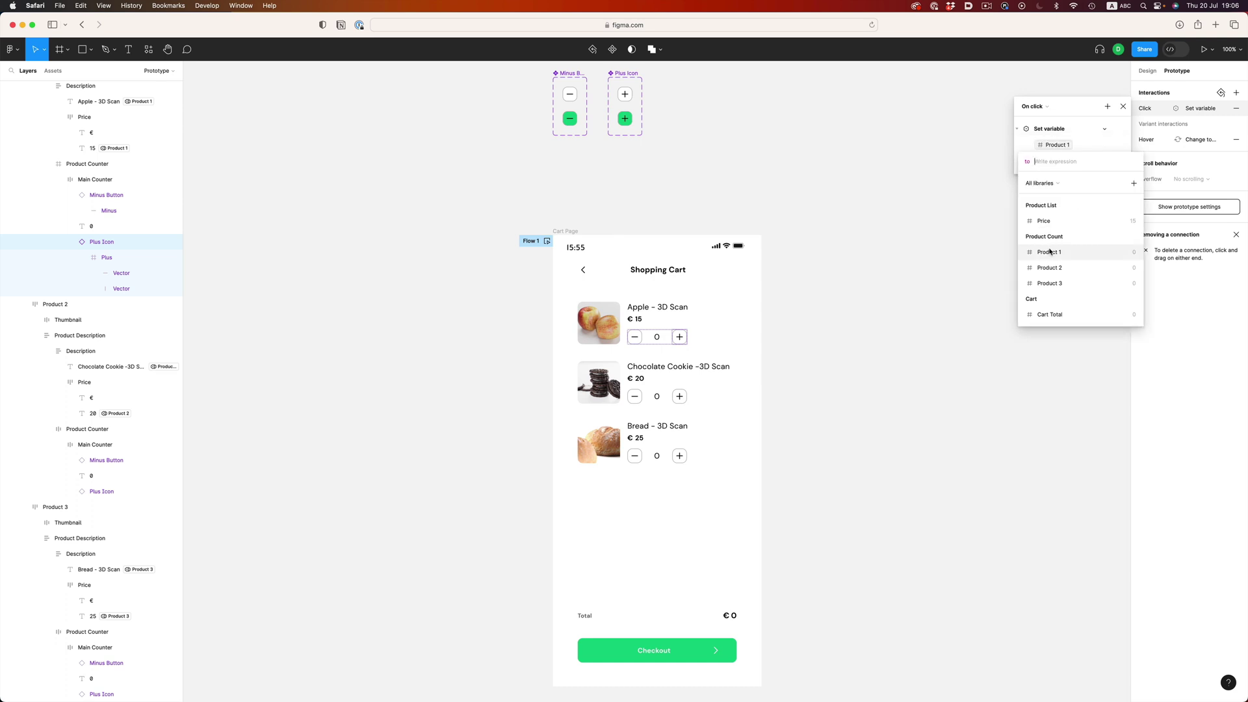
click(1049, 251)
click(1055, 200)
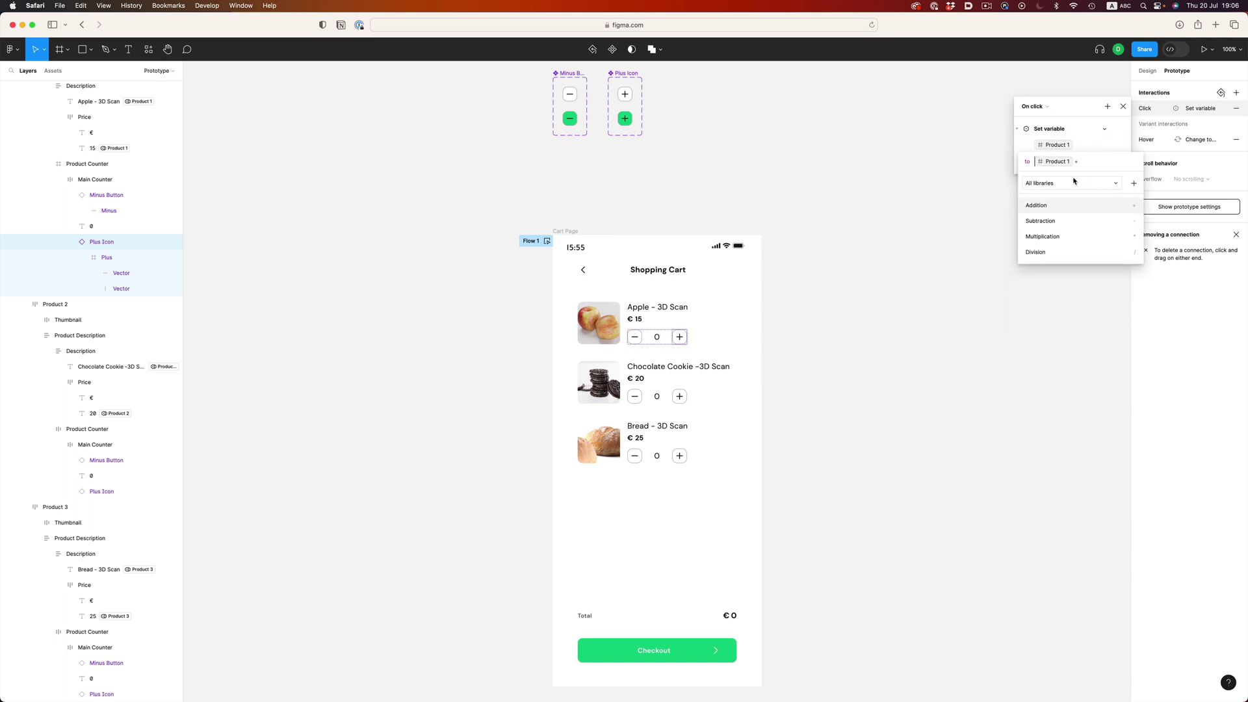
text(1)
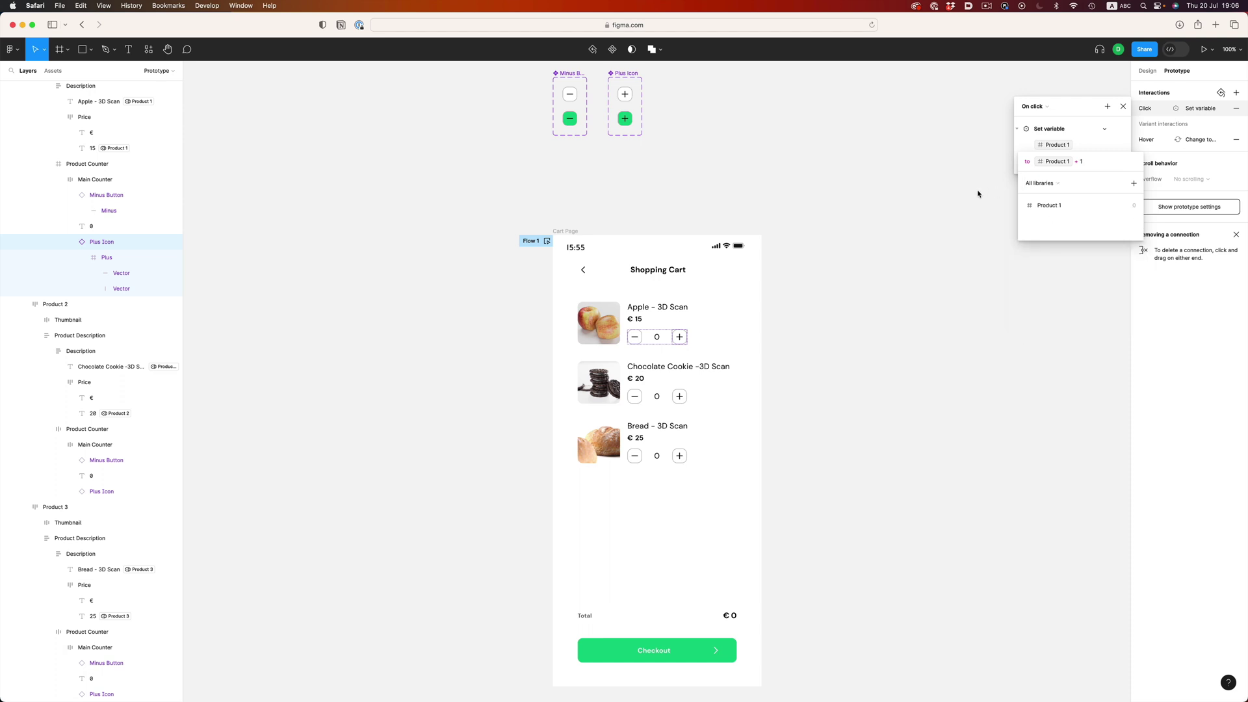
key(Return)
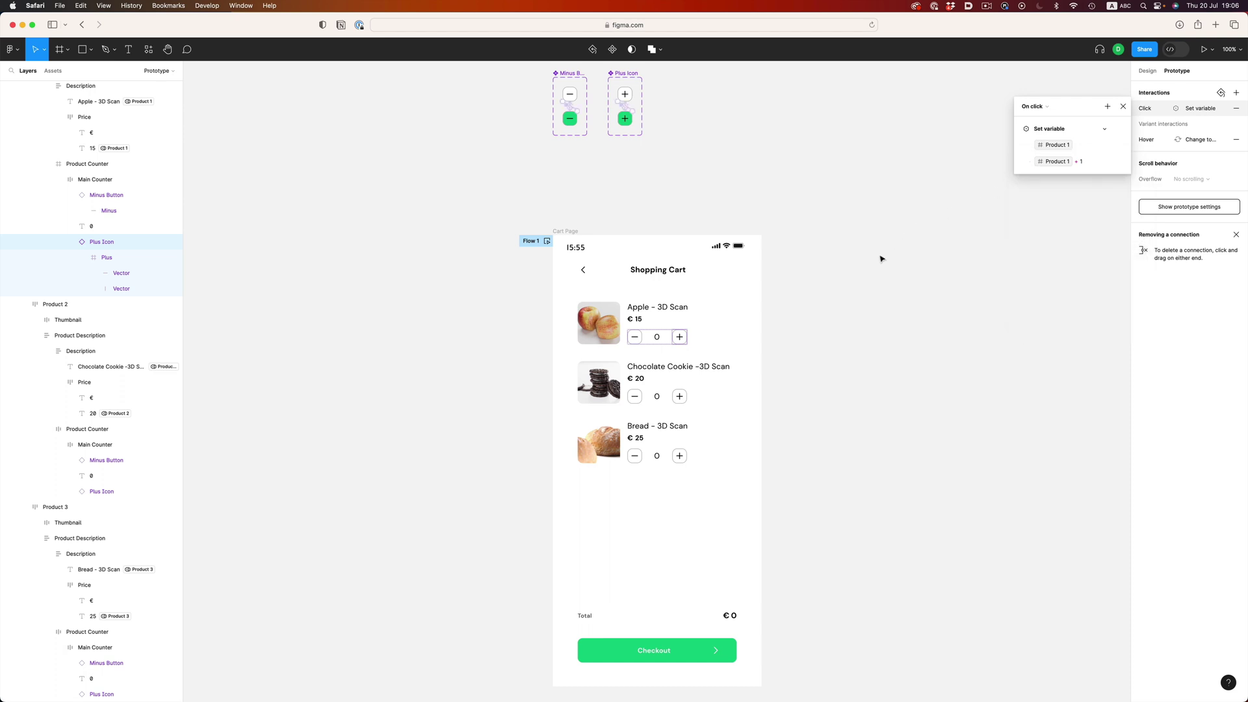
key(shift+space)
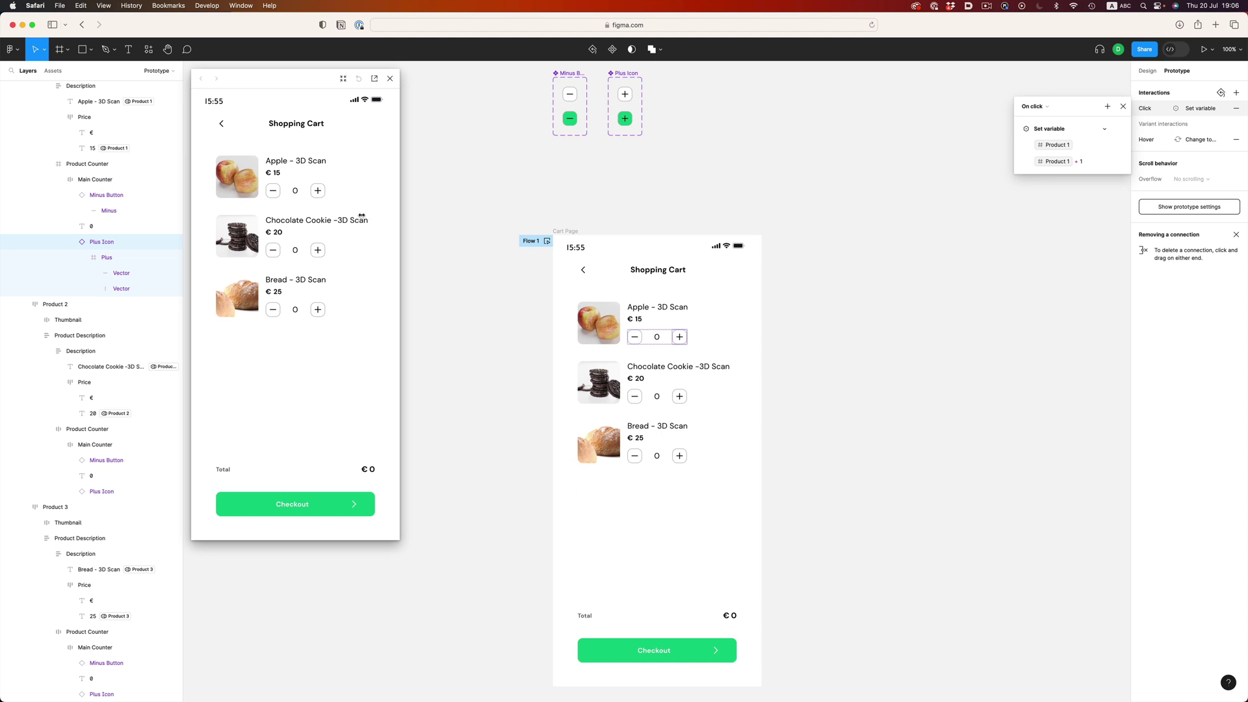
- Test Apple's plus button twice in the preview, then close the preview
click(319, 192)
click(319, 193)
click(390, 78)
click(872, 176)
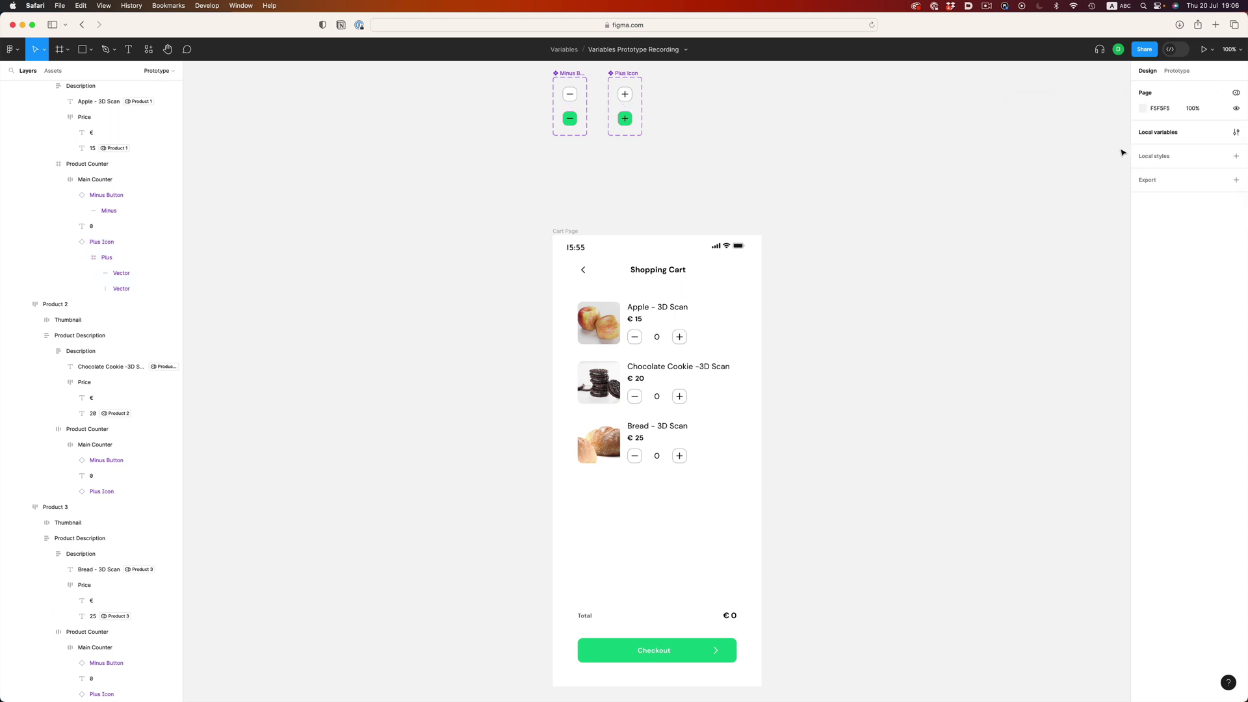
- Set Product 1 to 1 in the local variables, then reset it to 0
click(1155, 134)
click(1018, 120)
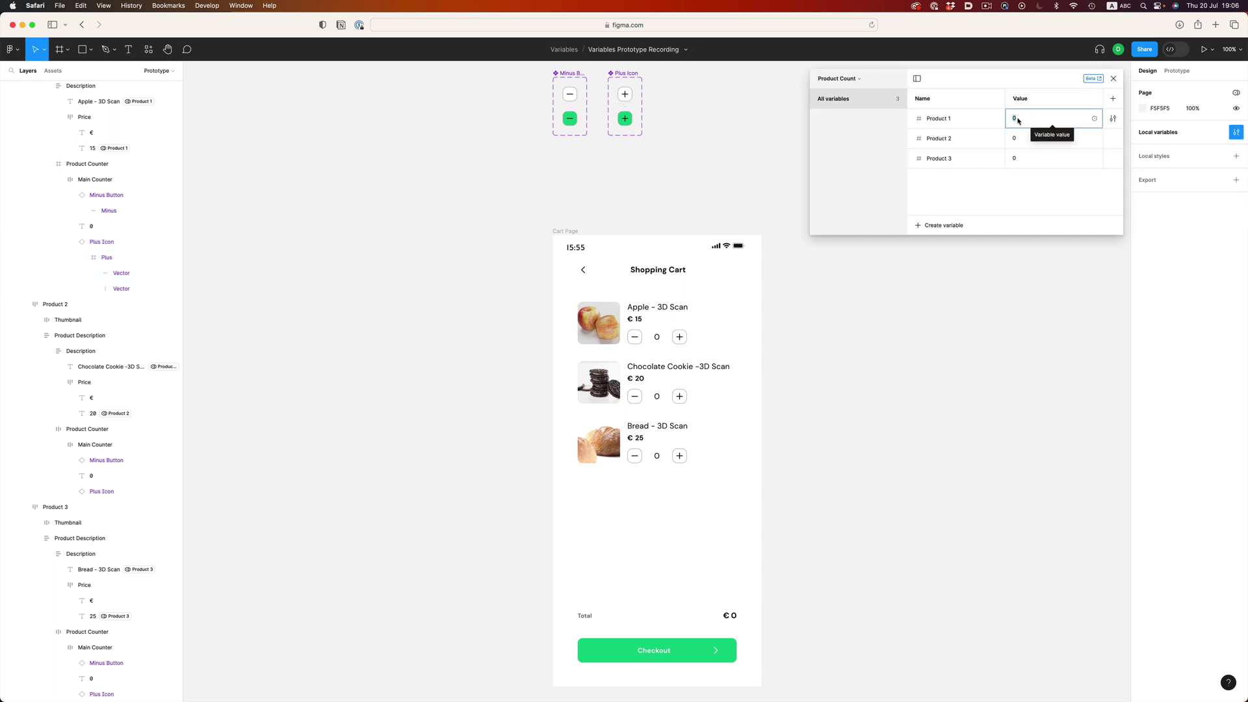
text(1)
key(Return)
click(1013, 119)
key(Return)
click(1114, 78)
click(1177, 71)
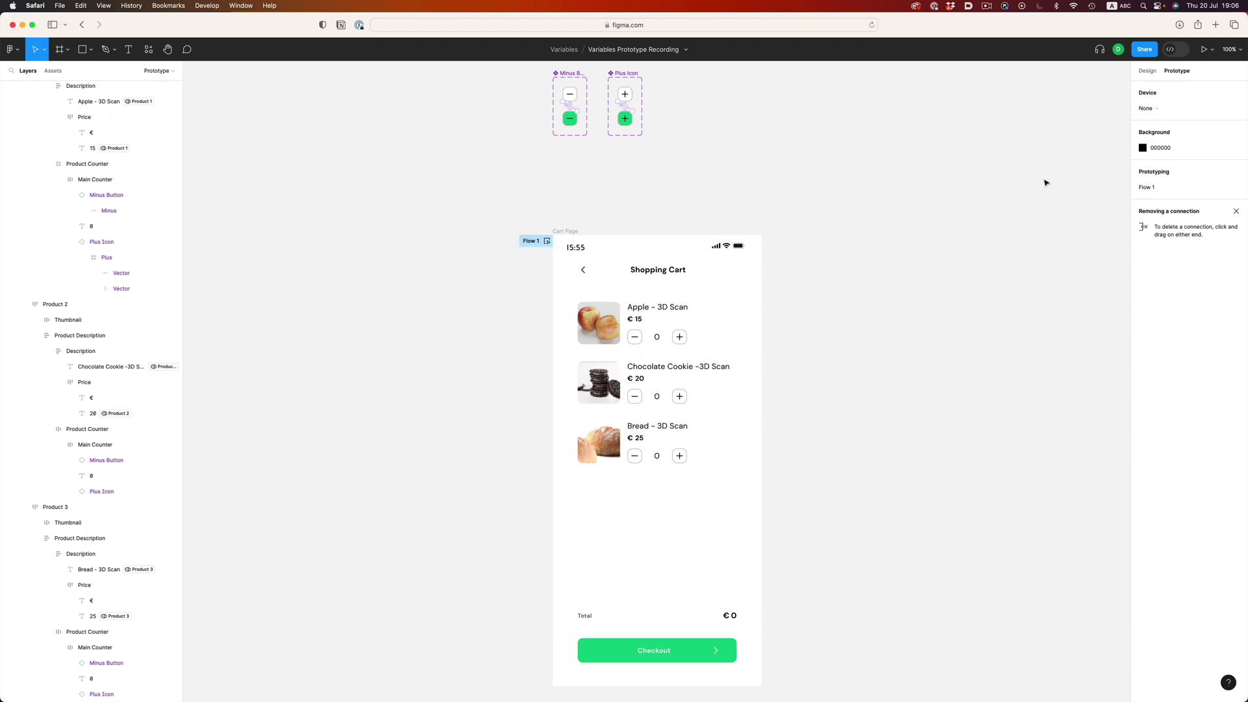
- Add a second Set variable action targeting Cart Total to Apple's plus button click
click(680, 337)
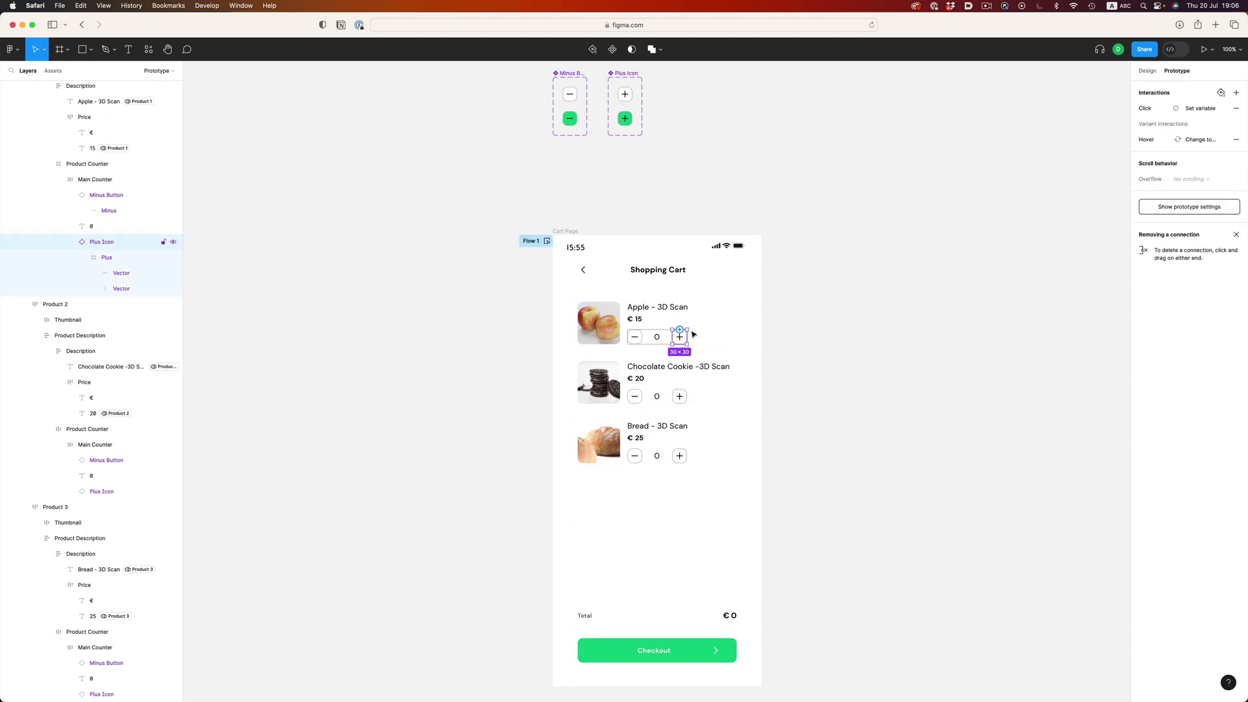
click(1207, 110)
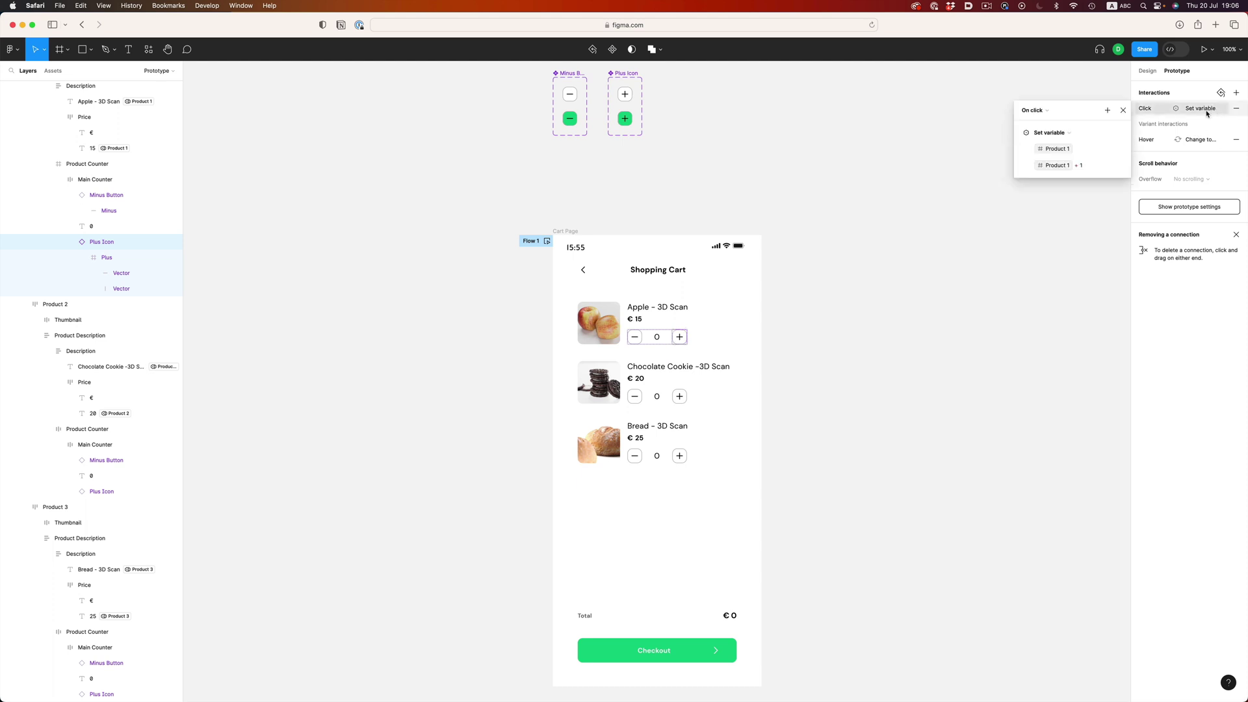
click(1108, 109)
click(1138, 173)
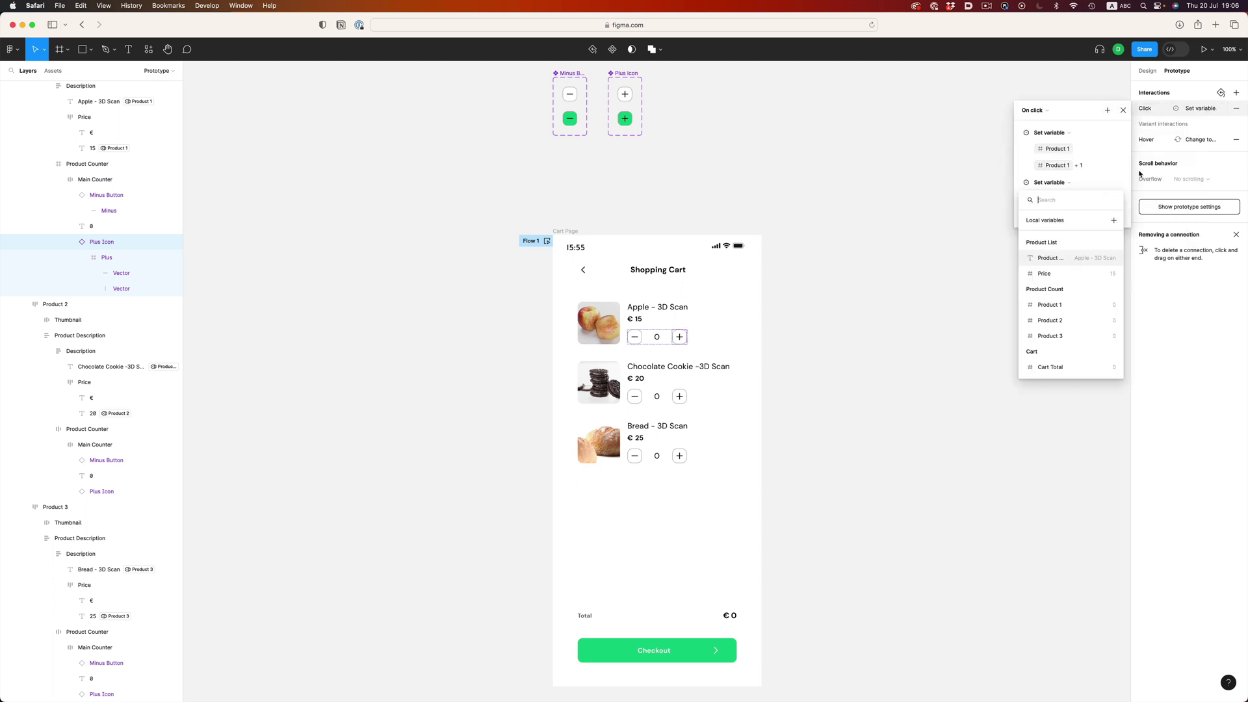
click(1054, 367)
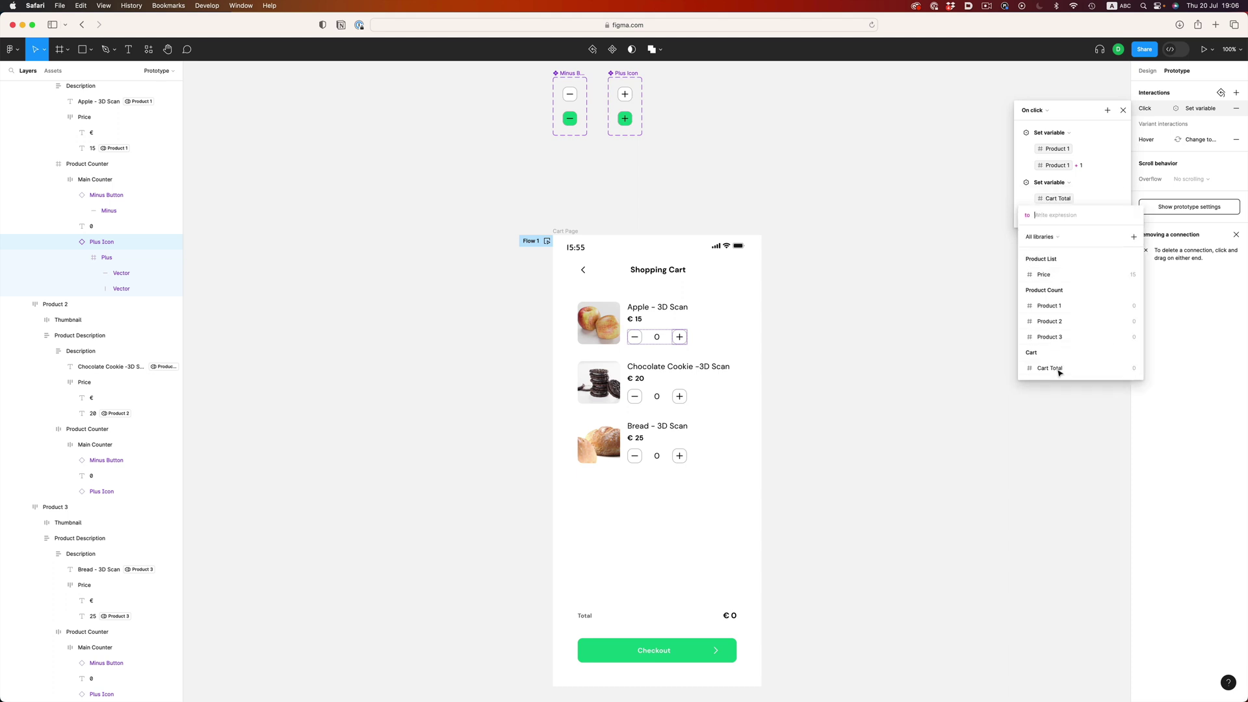
click(1057, 369)
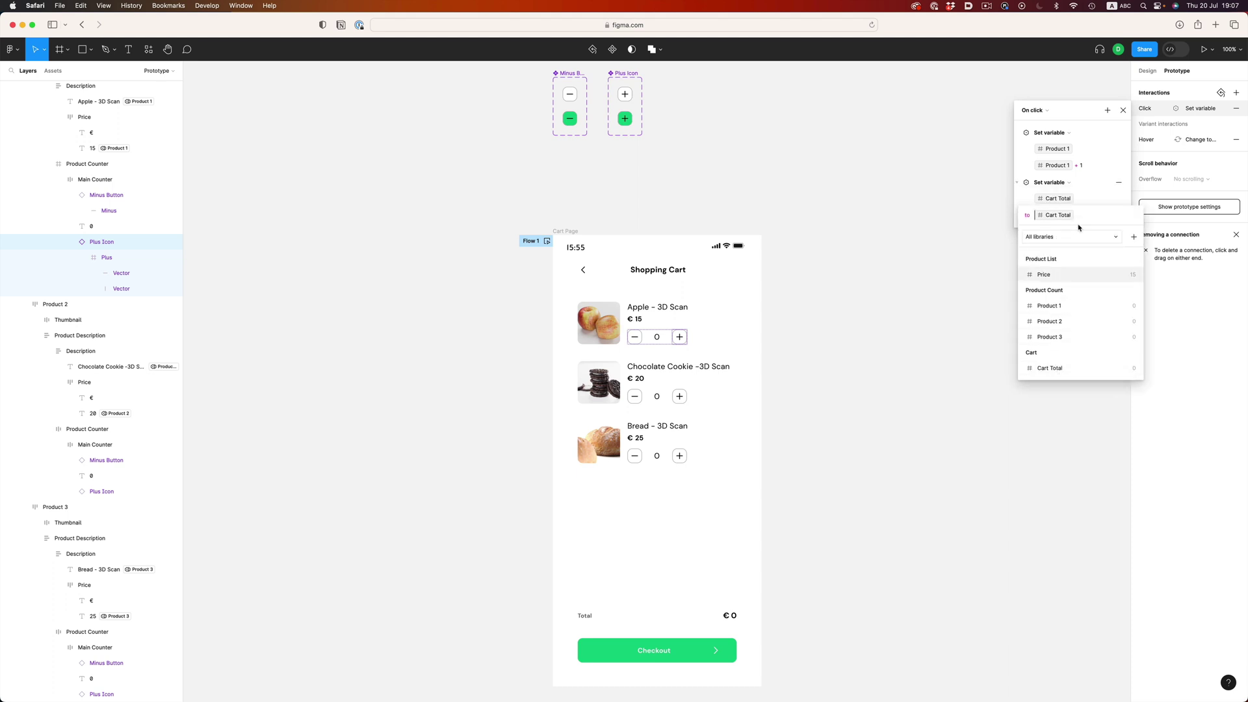
- Set the Cart Total value to Cart Total + Price using the Product 1 mode
click(1044, 259)
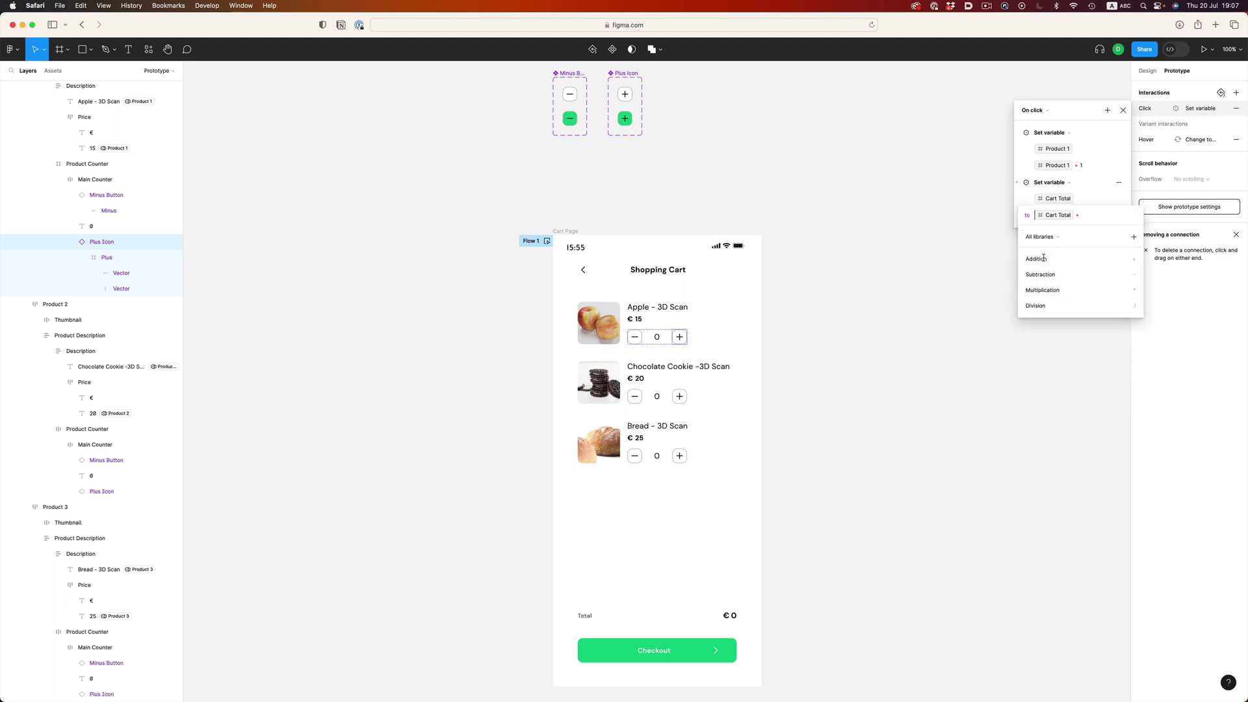
click(1093, 212)
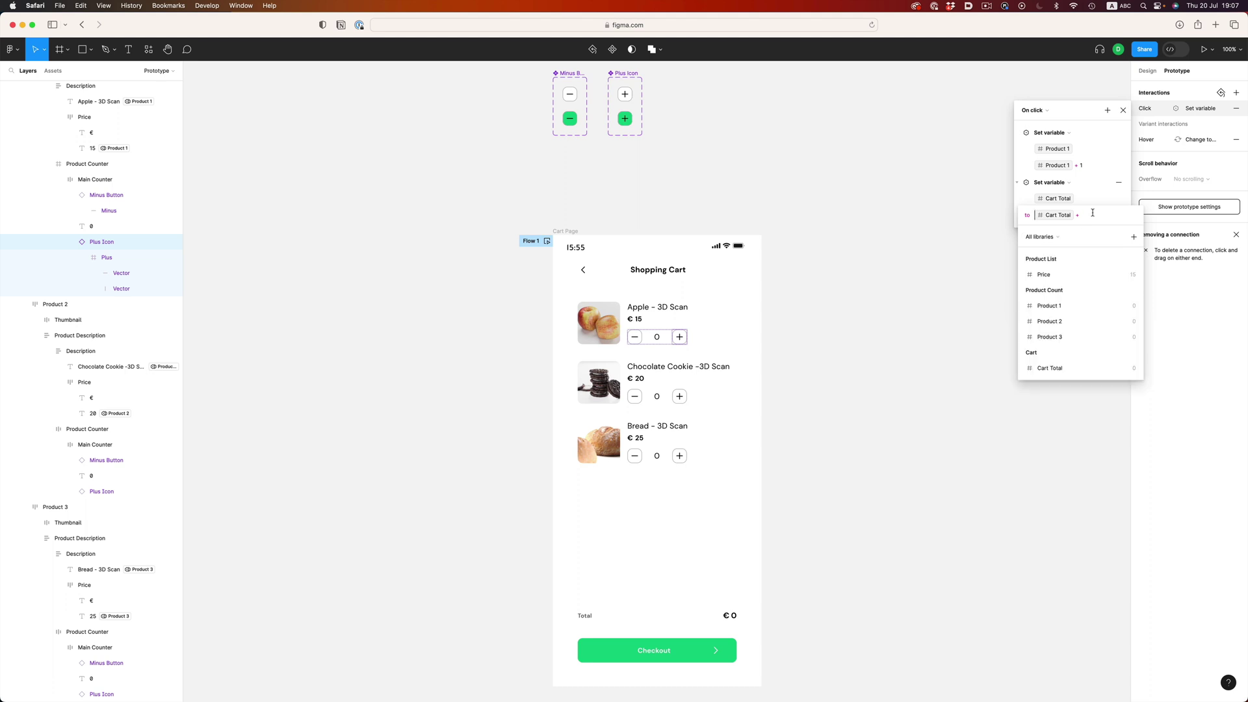
click(1048, 275)
click(1099, 215)
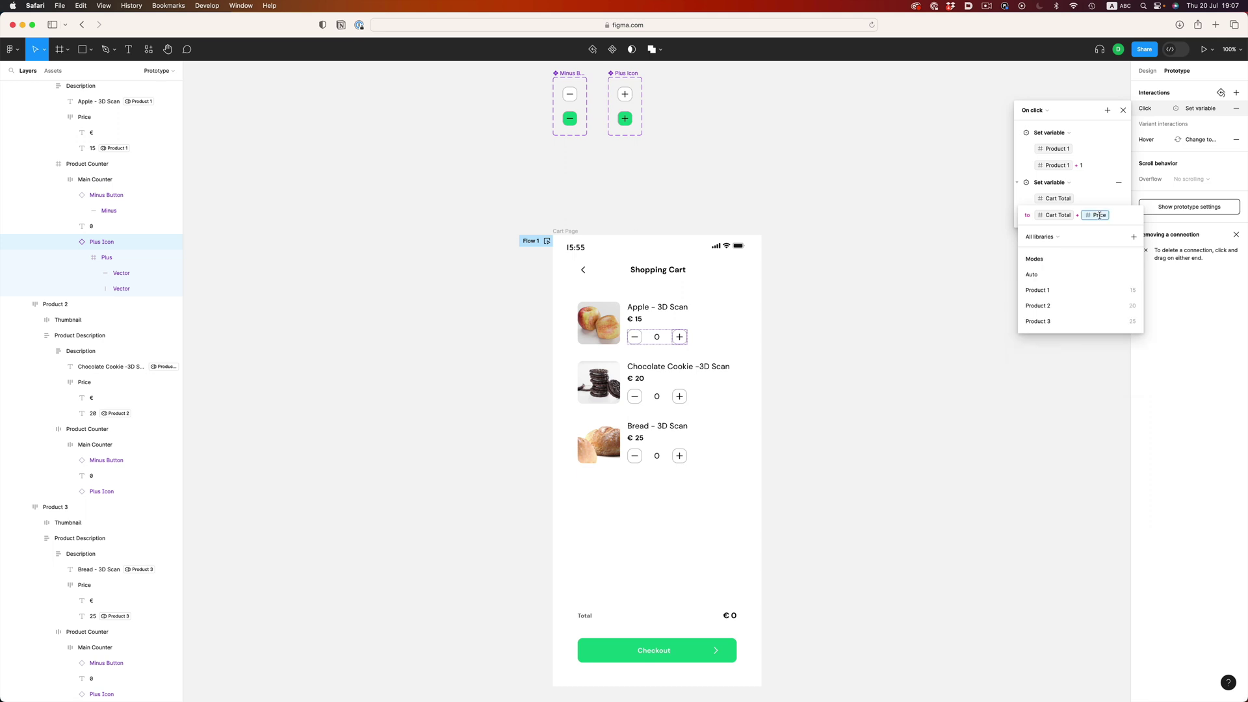
click(1045, 291)
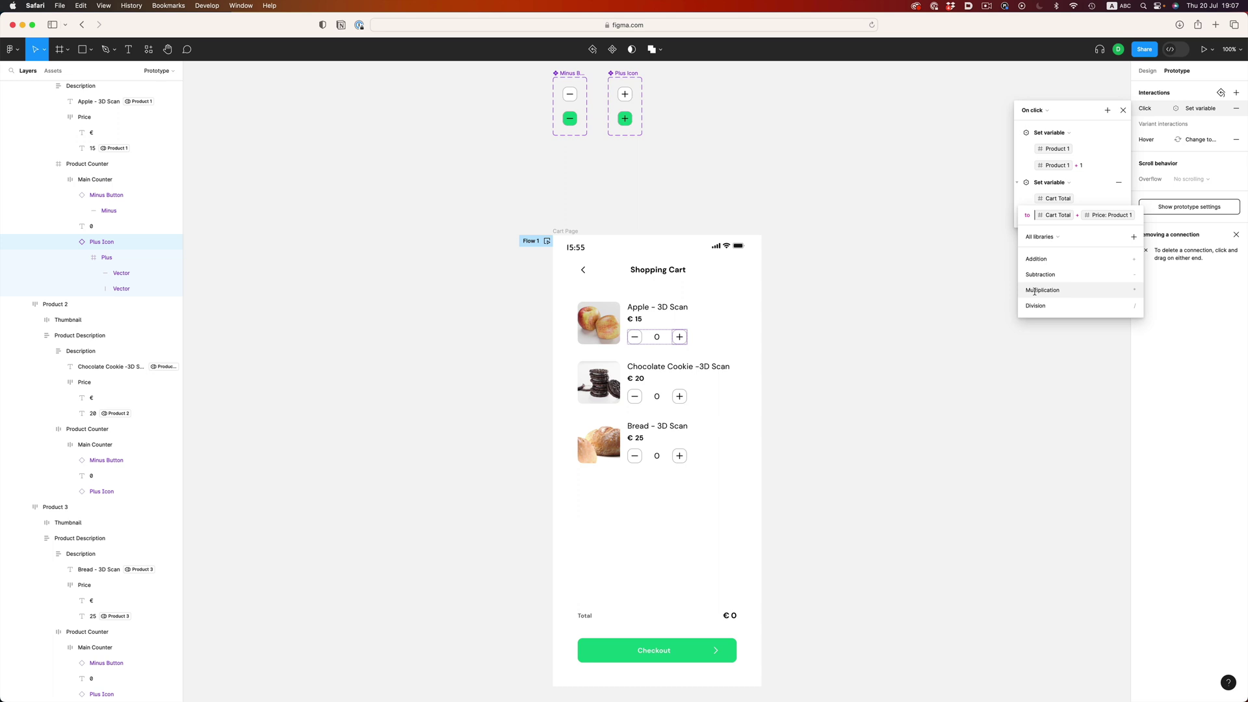
click(997, 280)
click(998, 280)
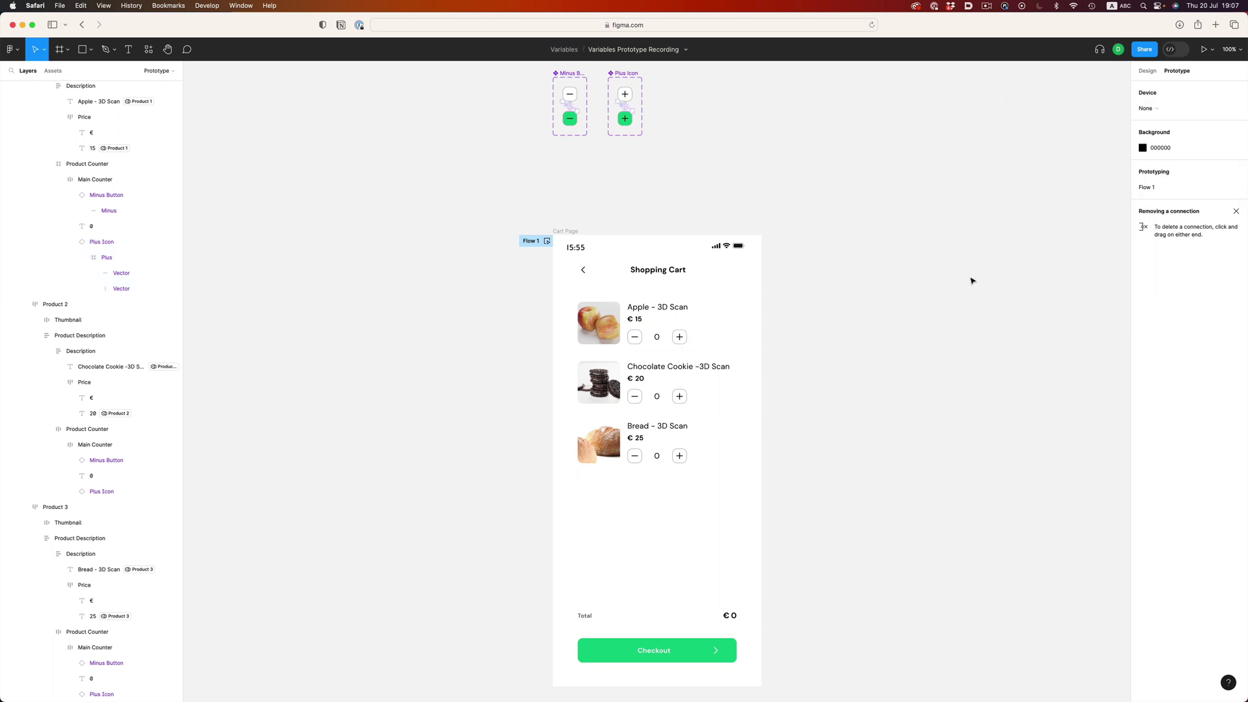
- After a quick preview test, bind the cart's Total price text to the Cart Total variable
click(547, 241)
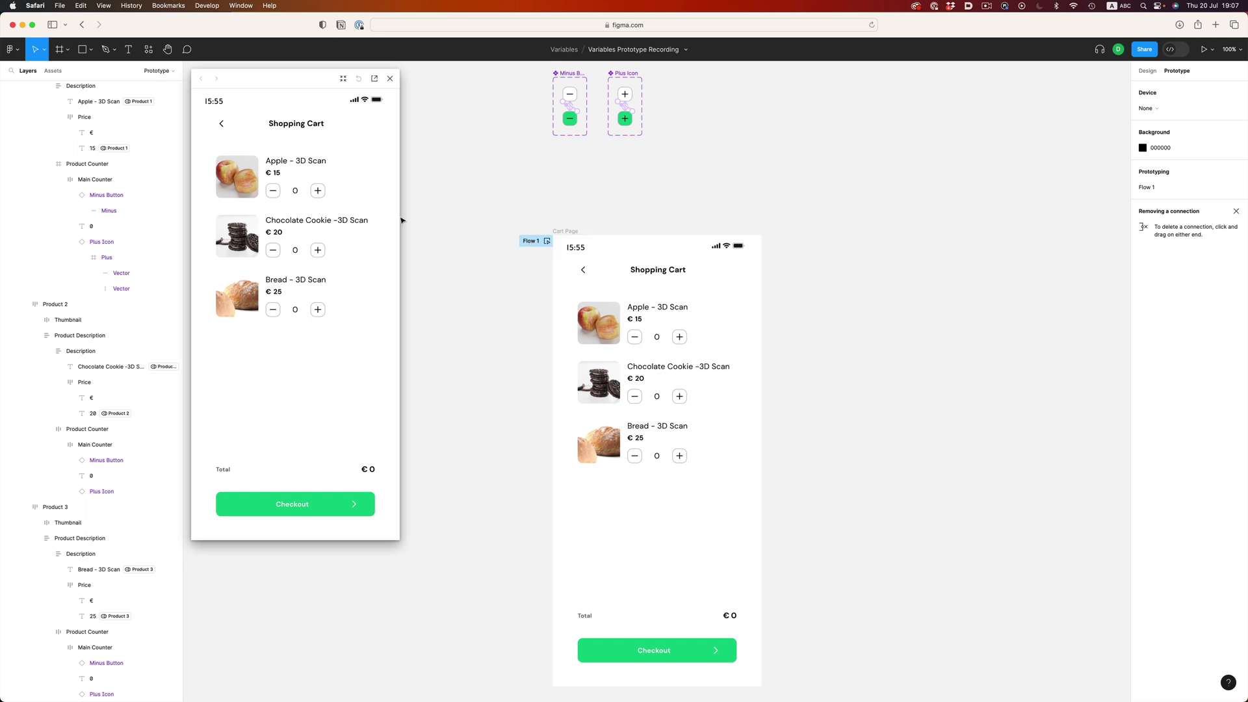
click(316, 192)
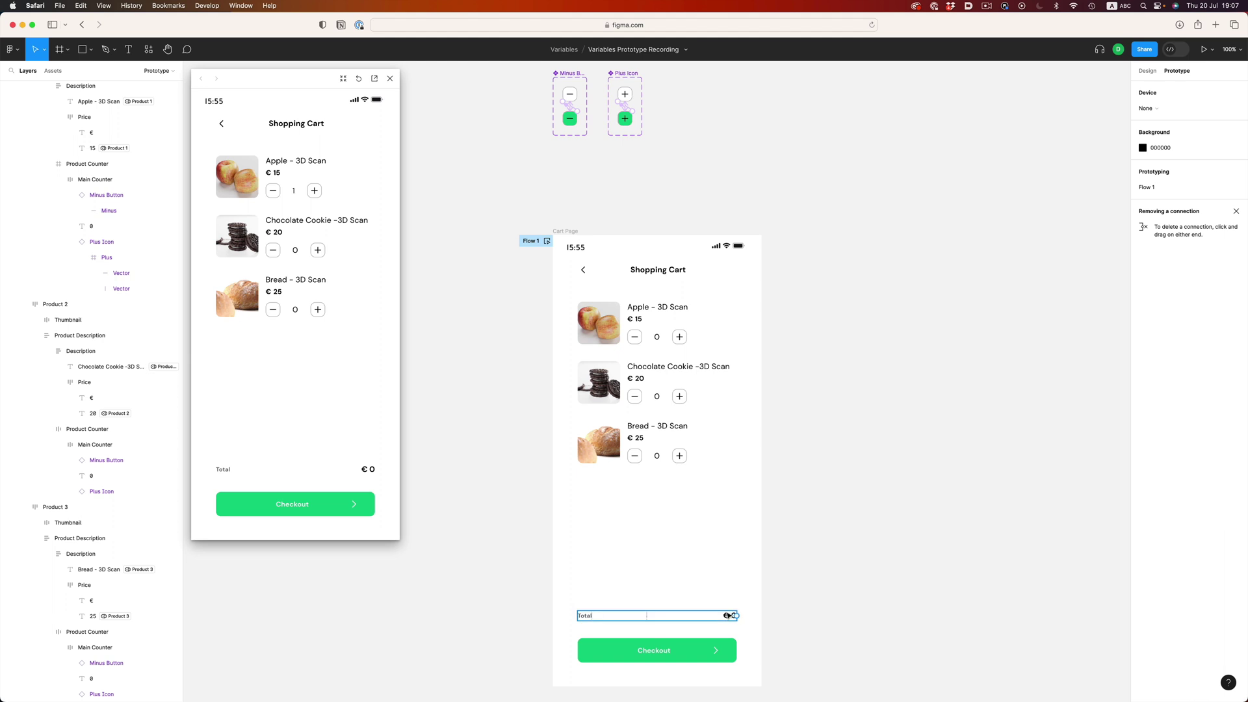
mouse_move(733, 623)
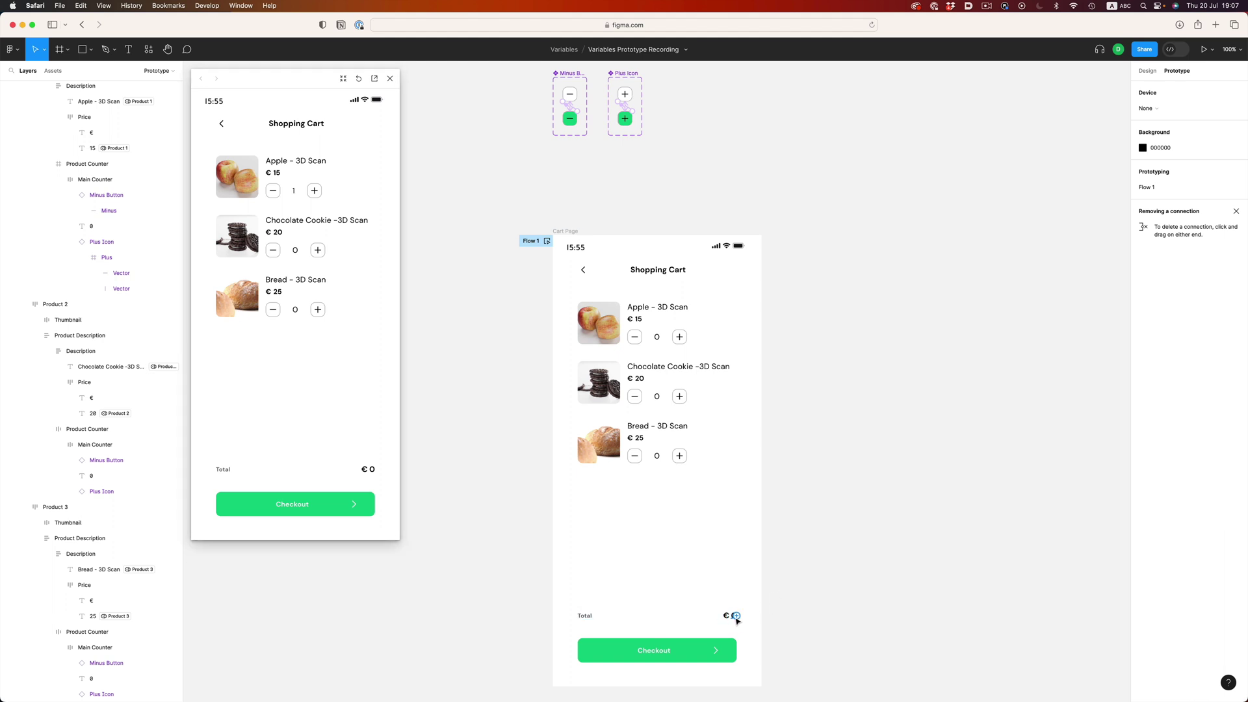
click(736, 620)
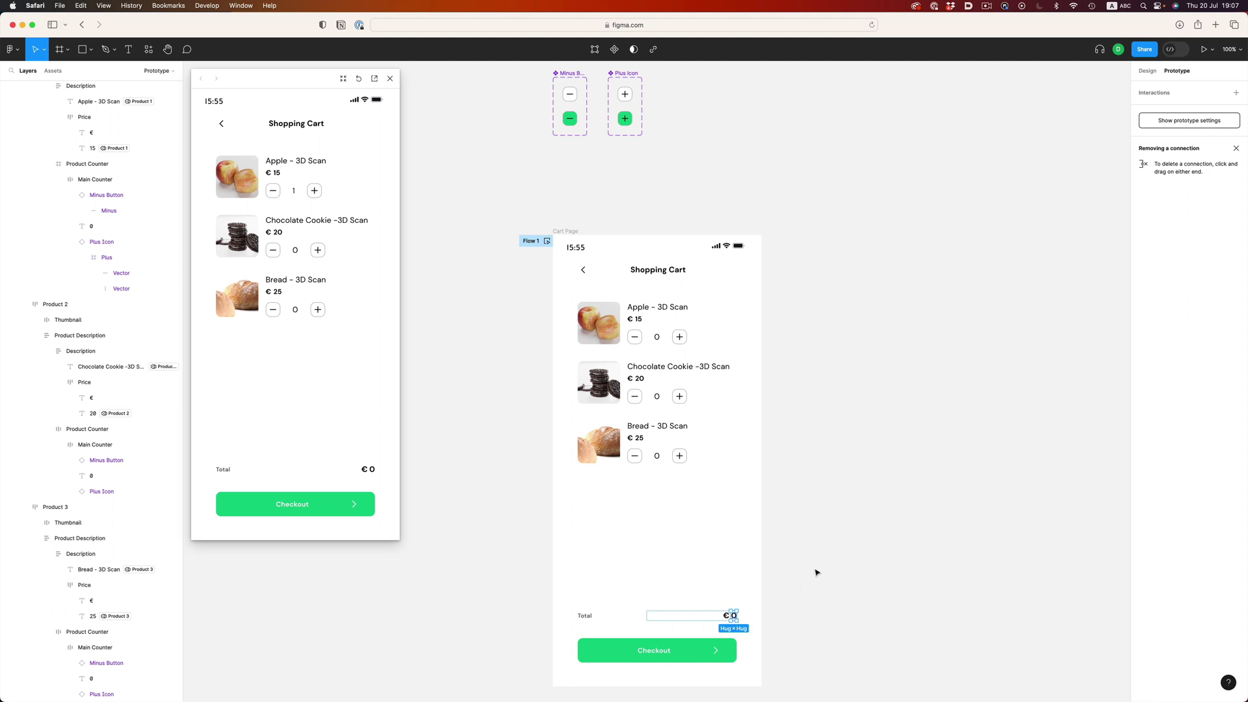
click(1147, 70)
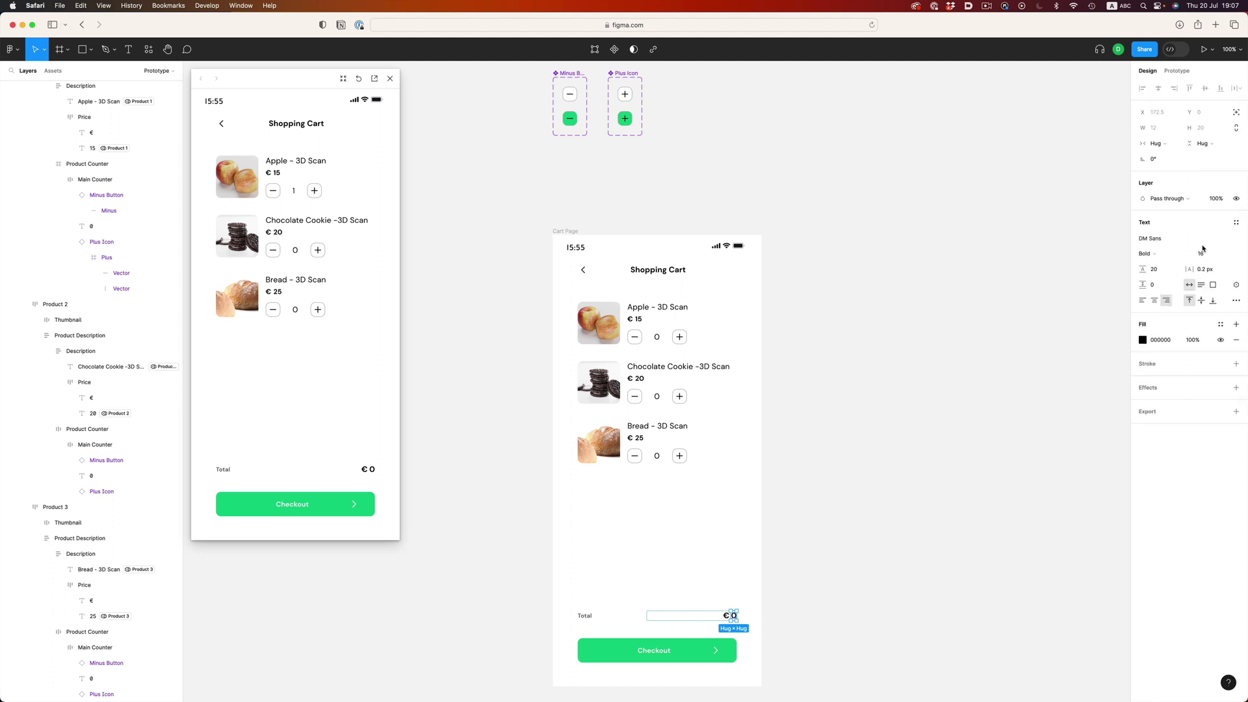
click(1237, 285)
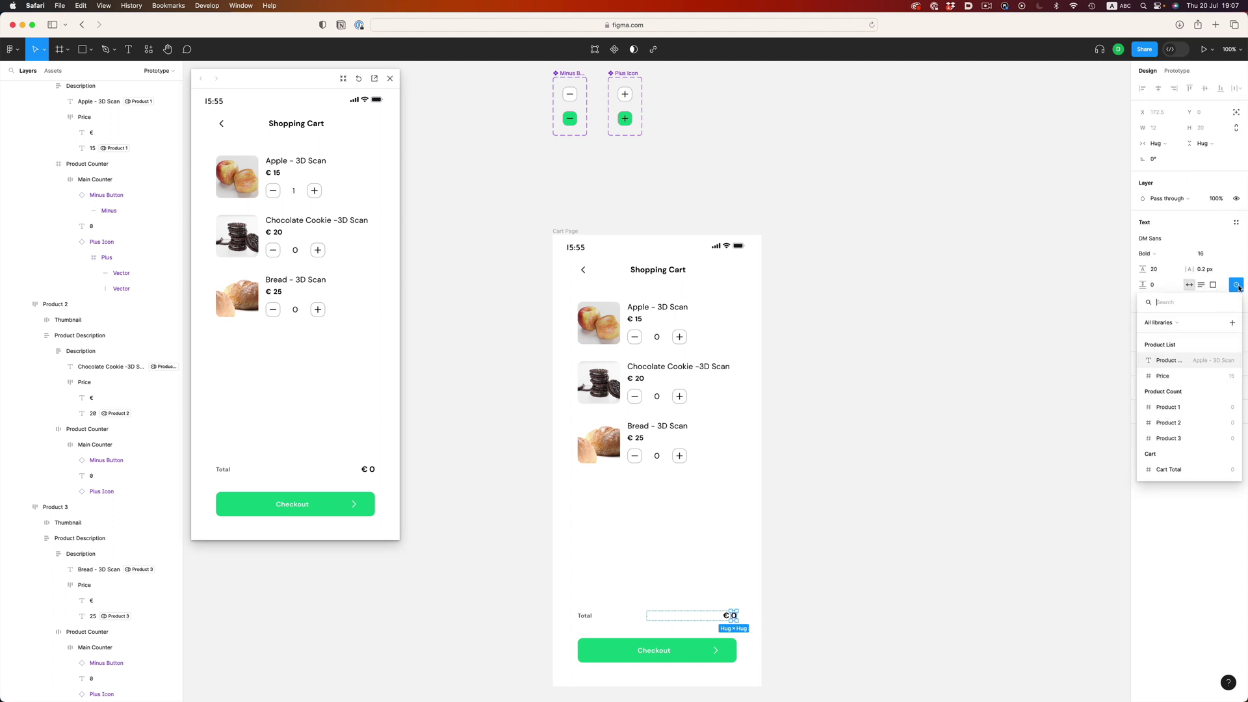
click(1170, 469)
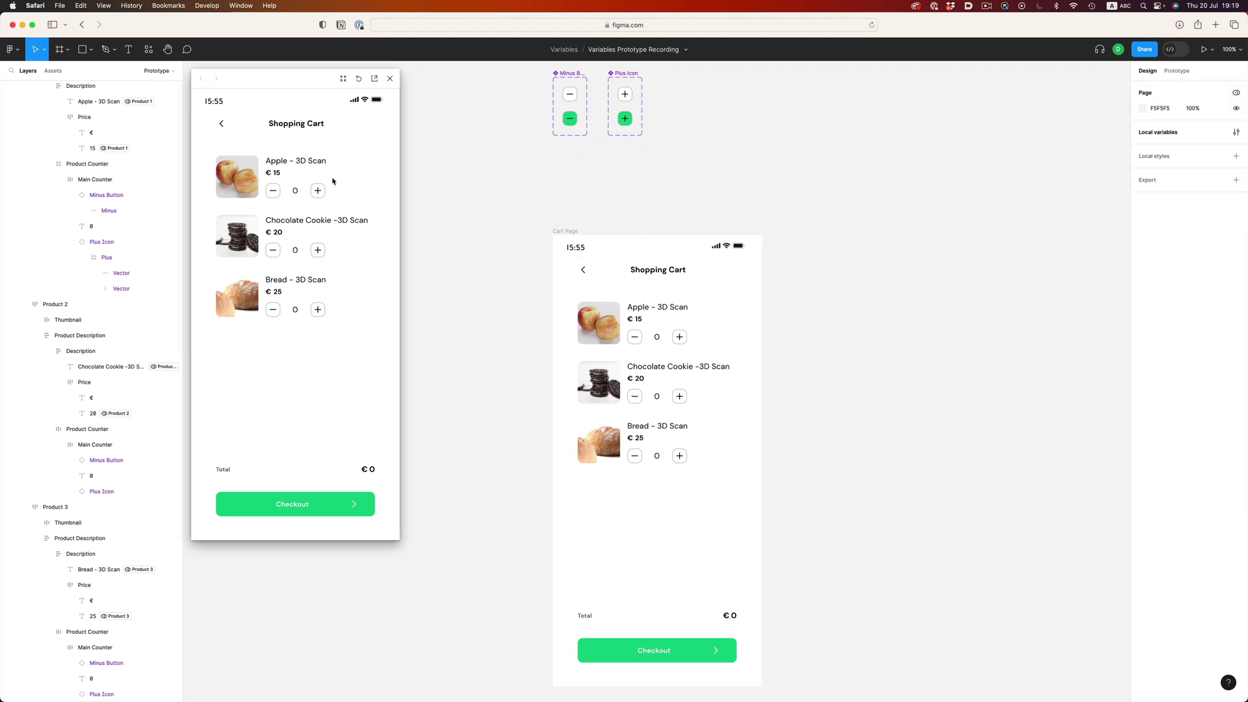
- Add four more Apples in the preview to verify the Total updates, then close it
click(317, 192)
click(317, 191)
click(318, 192)
click(318, 194)
click(390, 79)
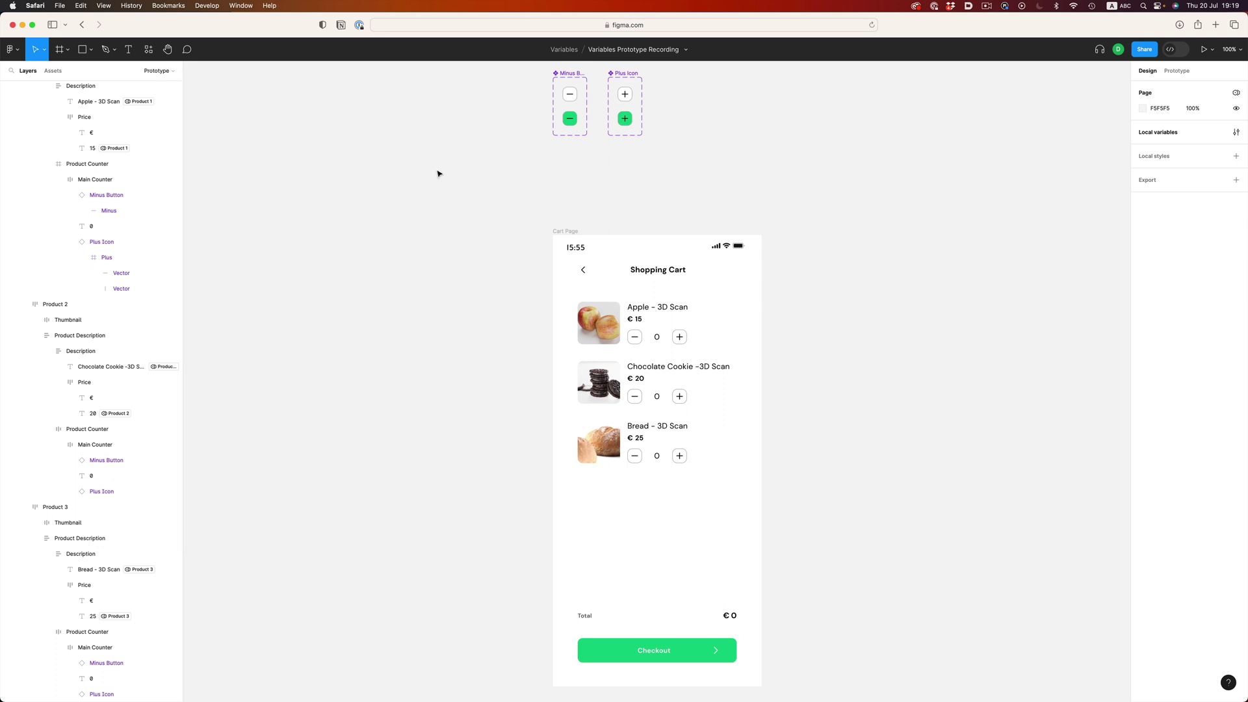
- Make the Apple minus button set Product 1 to Product 1 - 1 on click
super+click(638, 337)
click(1177, 71)
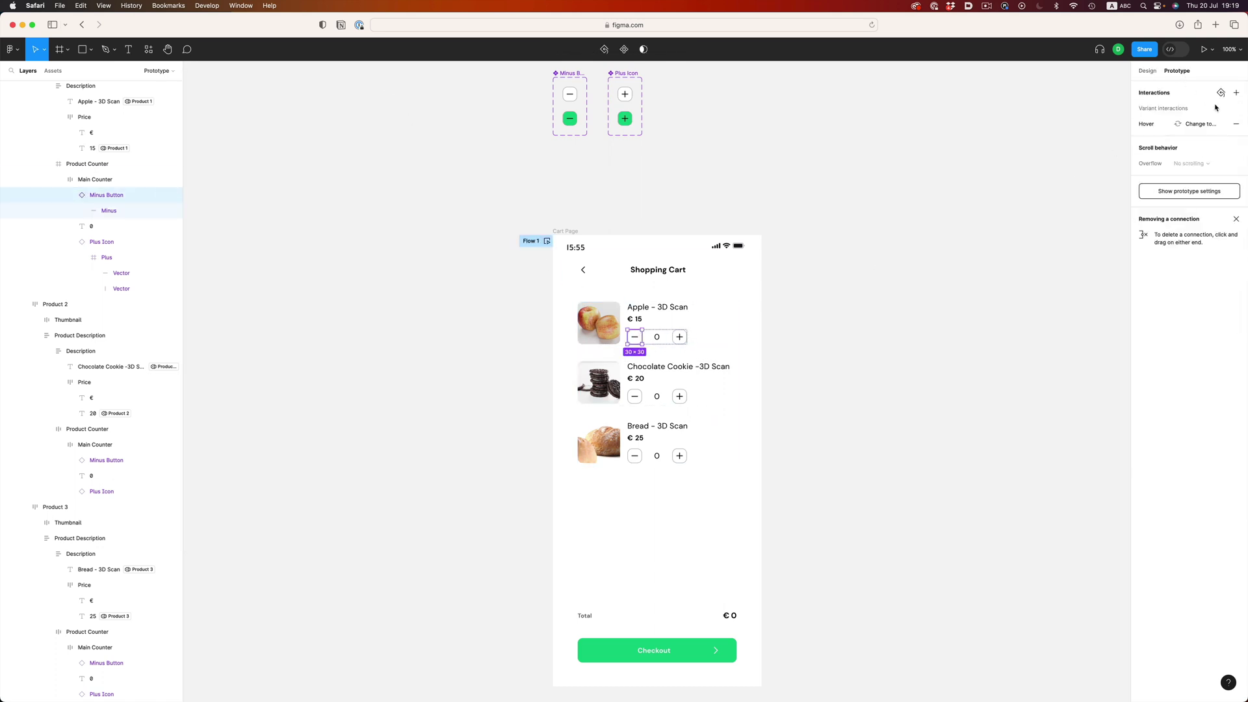
click(1236, 93)
click(1043, 128)
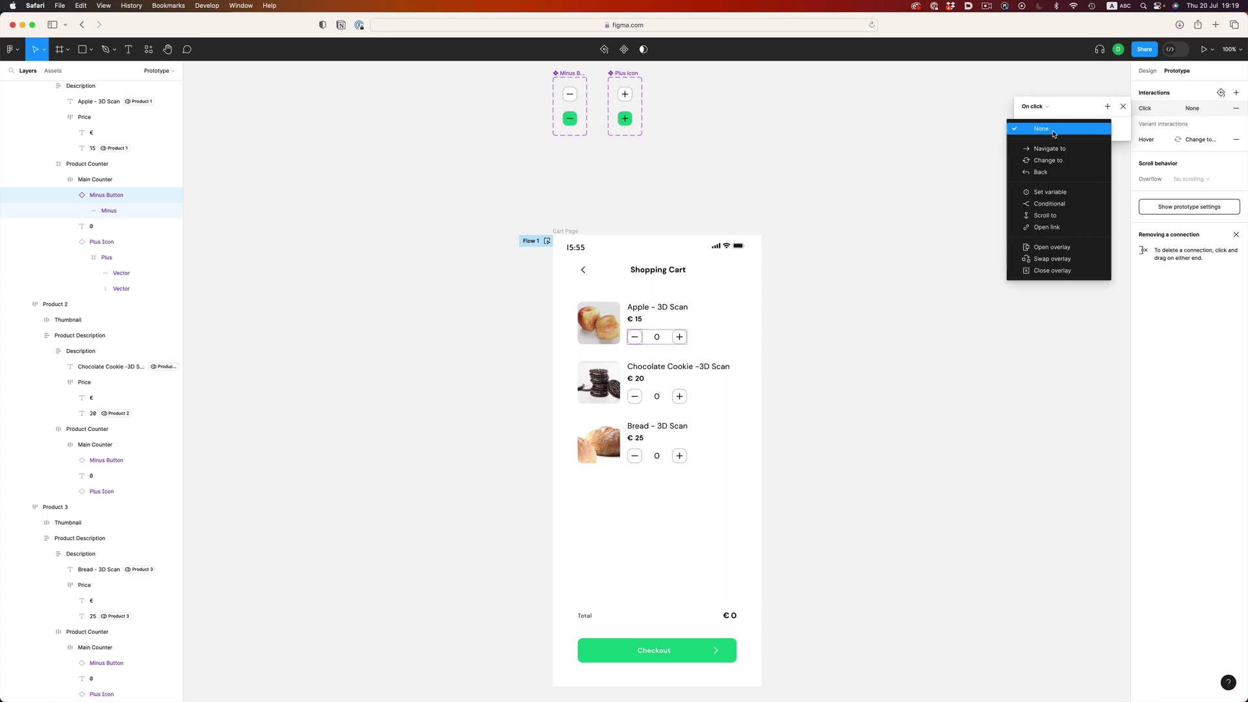
click(1056, 195)
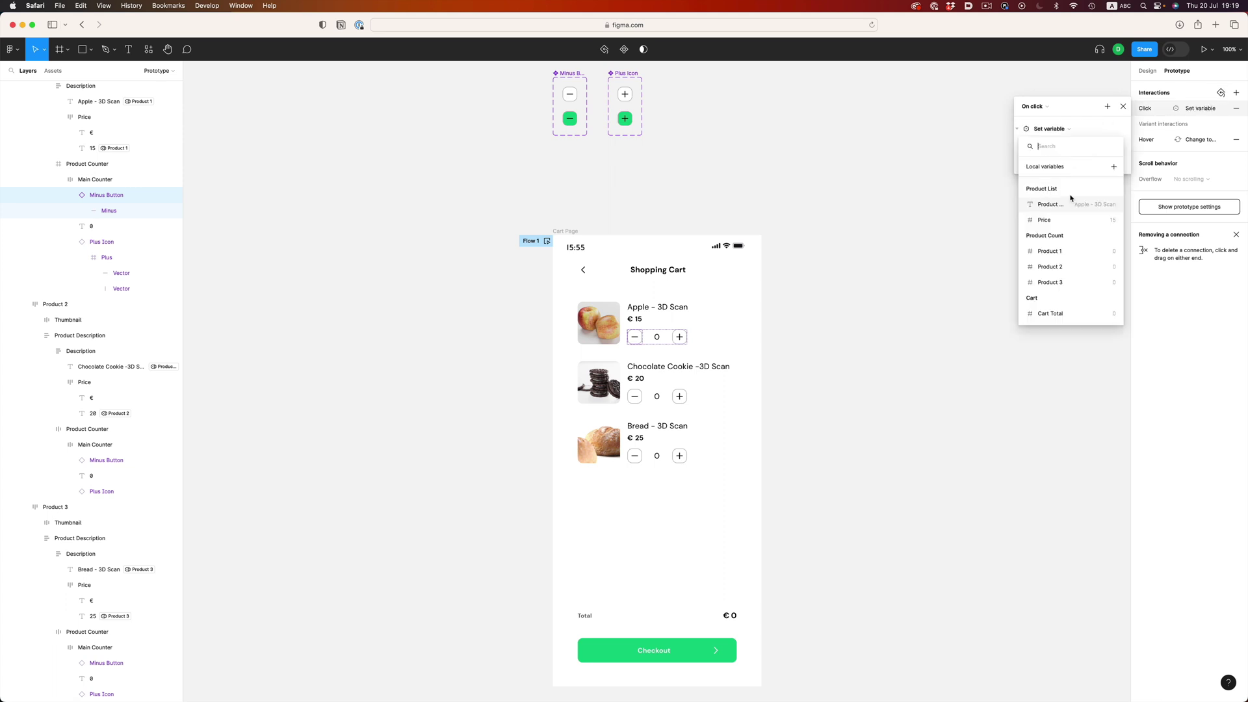
click(1049, 251)
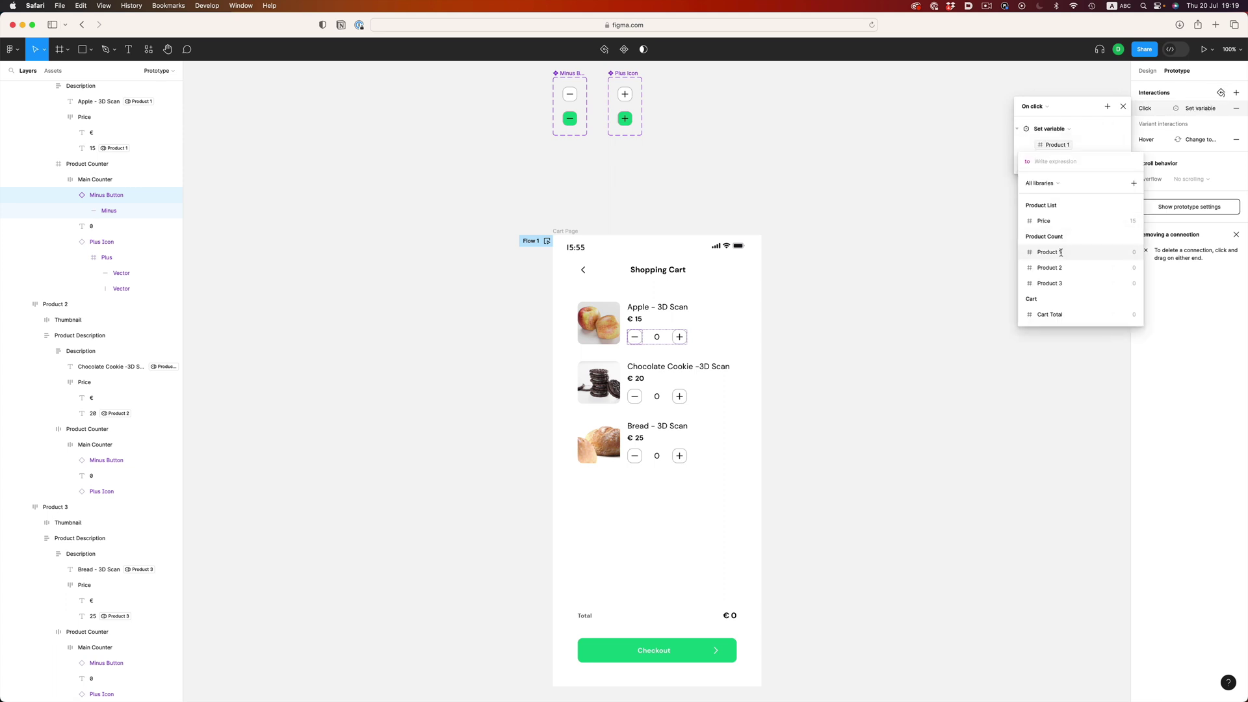
click(1066, 253)
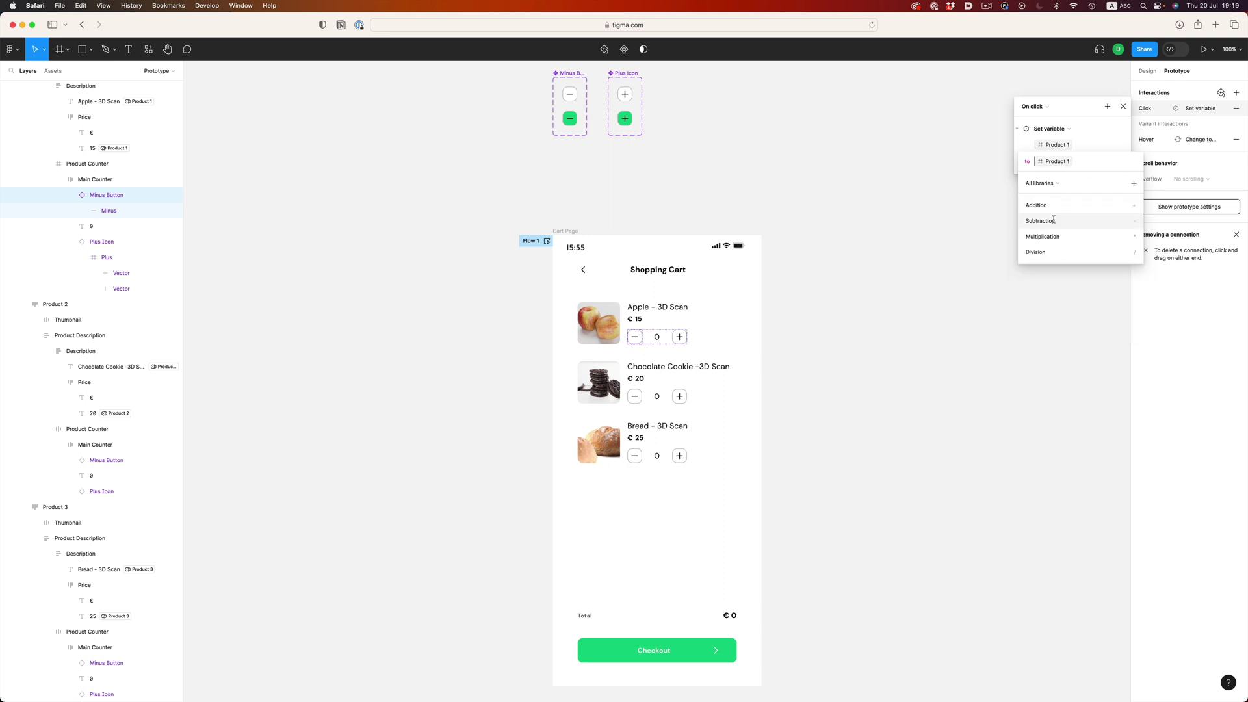
click(1048, 221)
text(1)
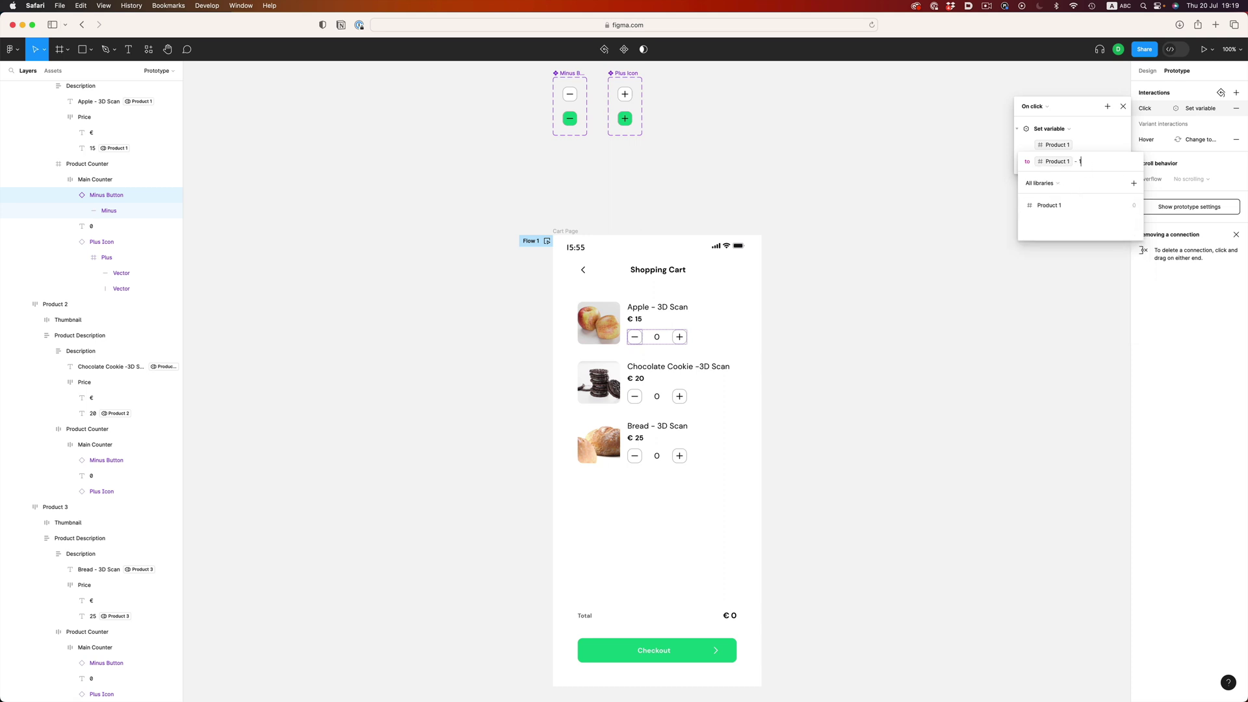
key(Return)
- Add a second action setting Cart Total to Cart Total - Price (Product 1)
click(1107, 105)
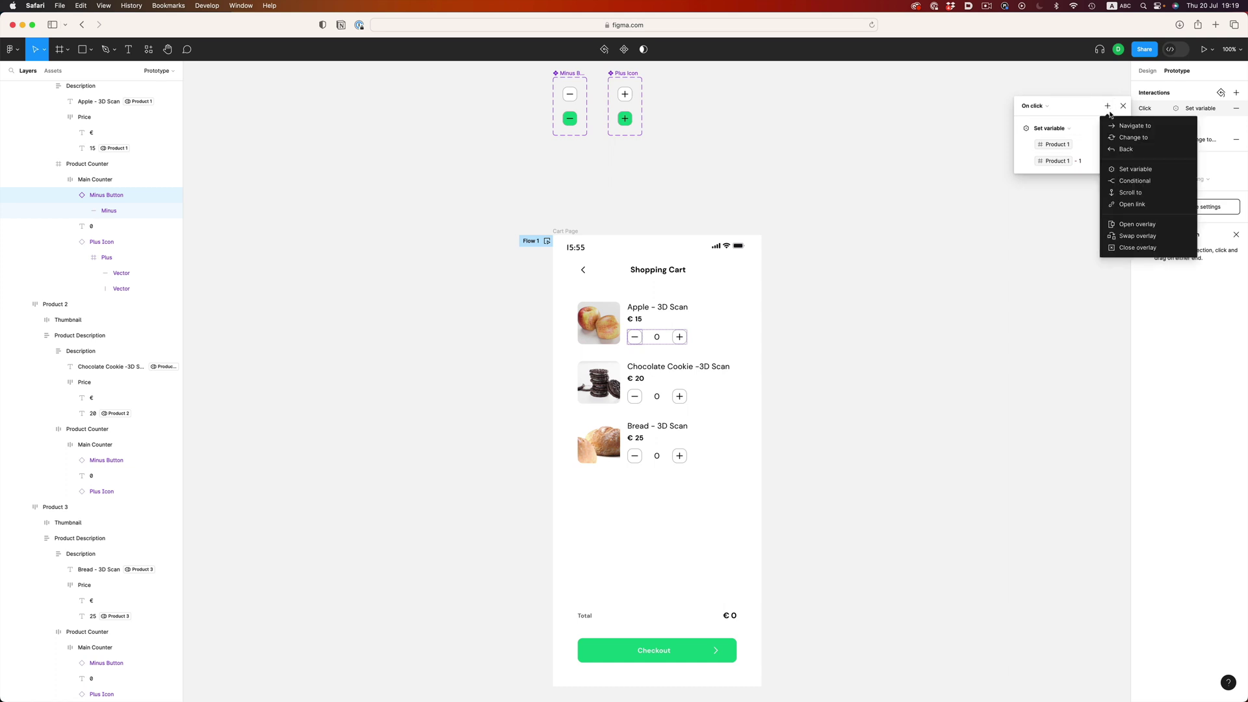
click(1136, 170)
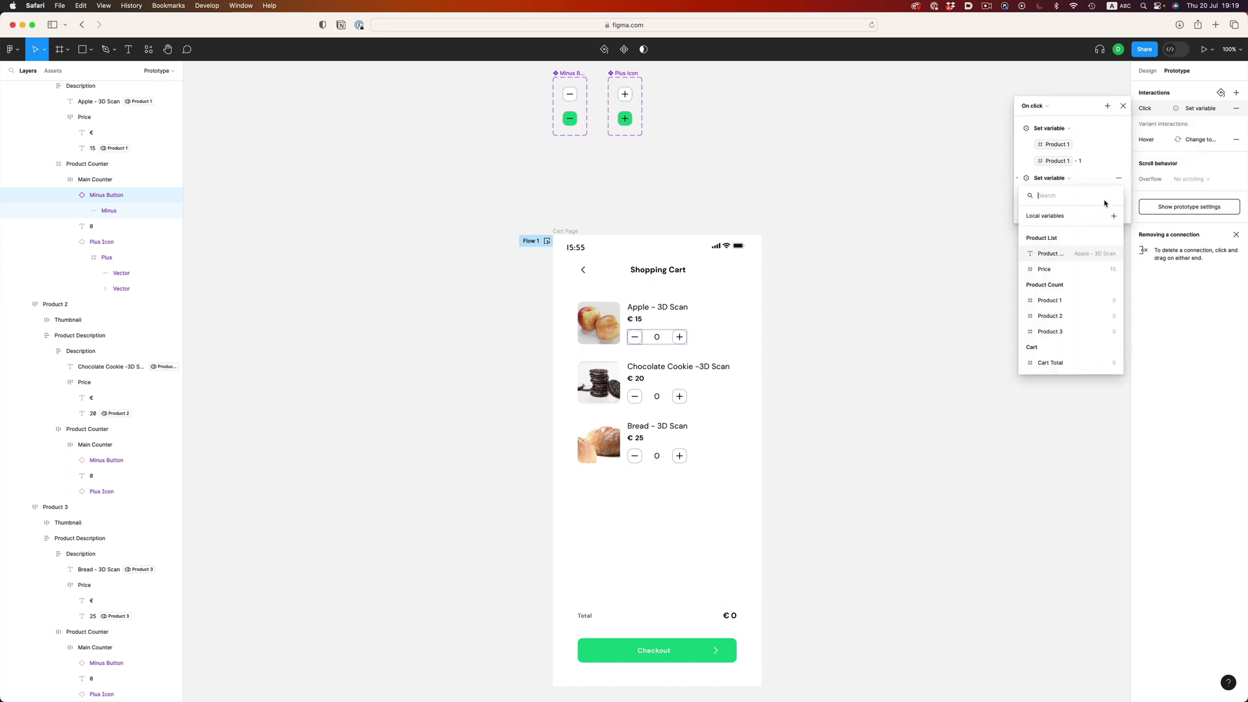
click(1069, 362)
click(1066, 366)
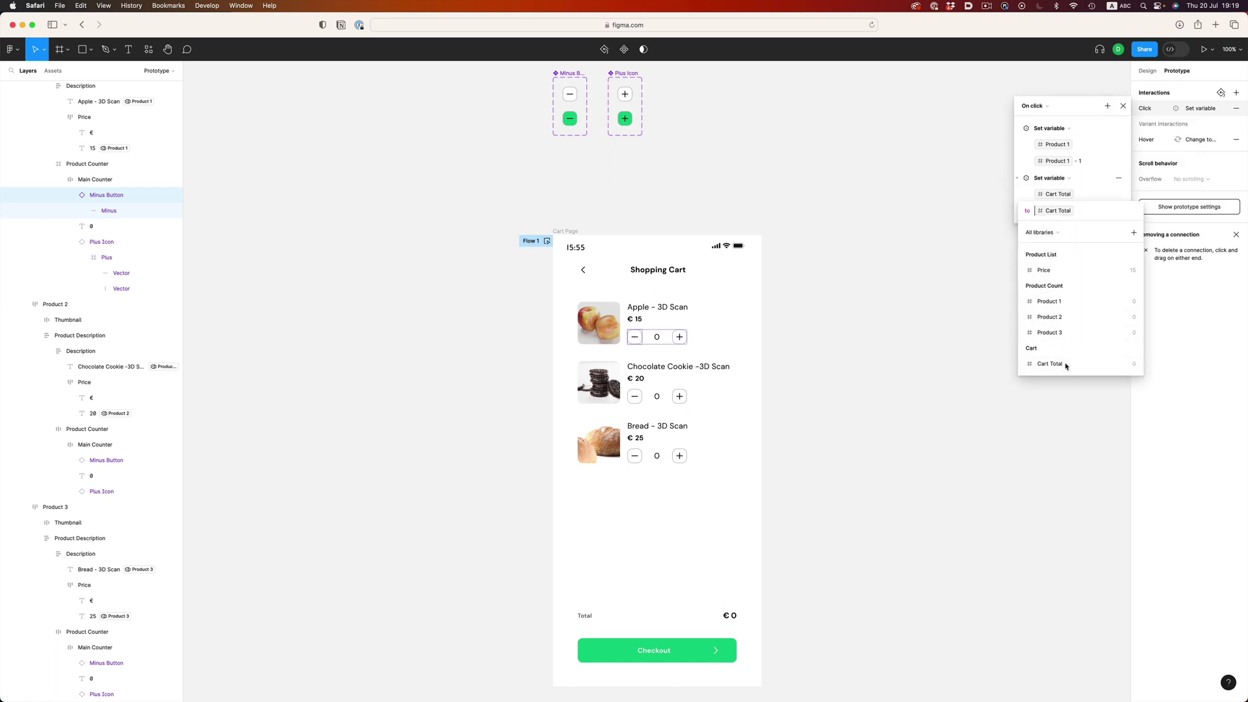
click(1092, 211)
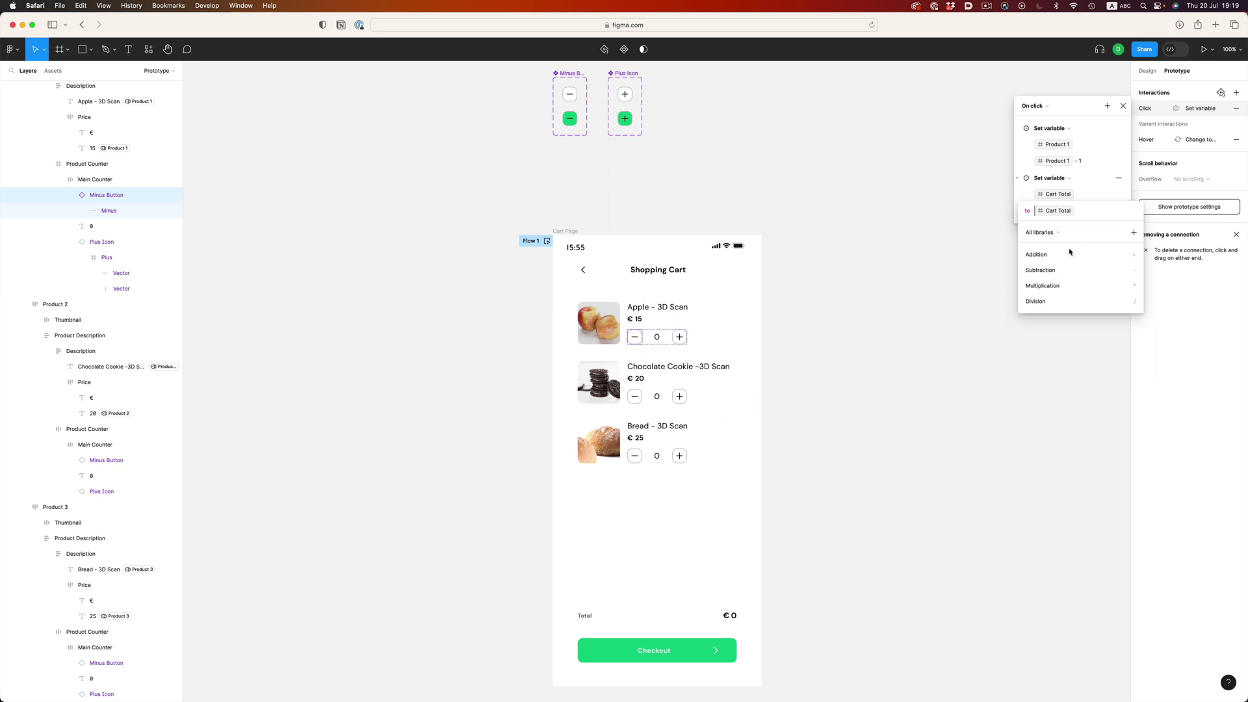
click(1043, 270)
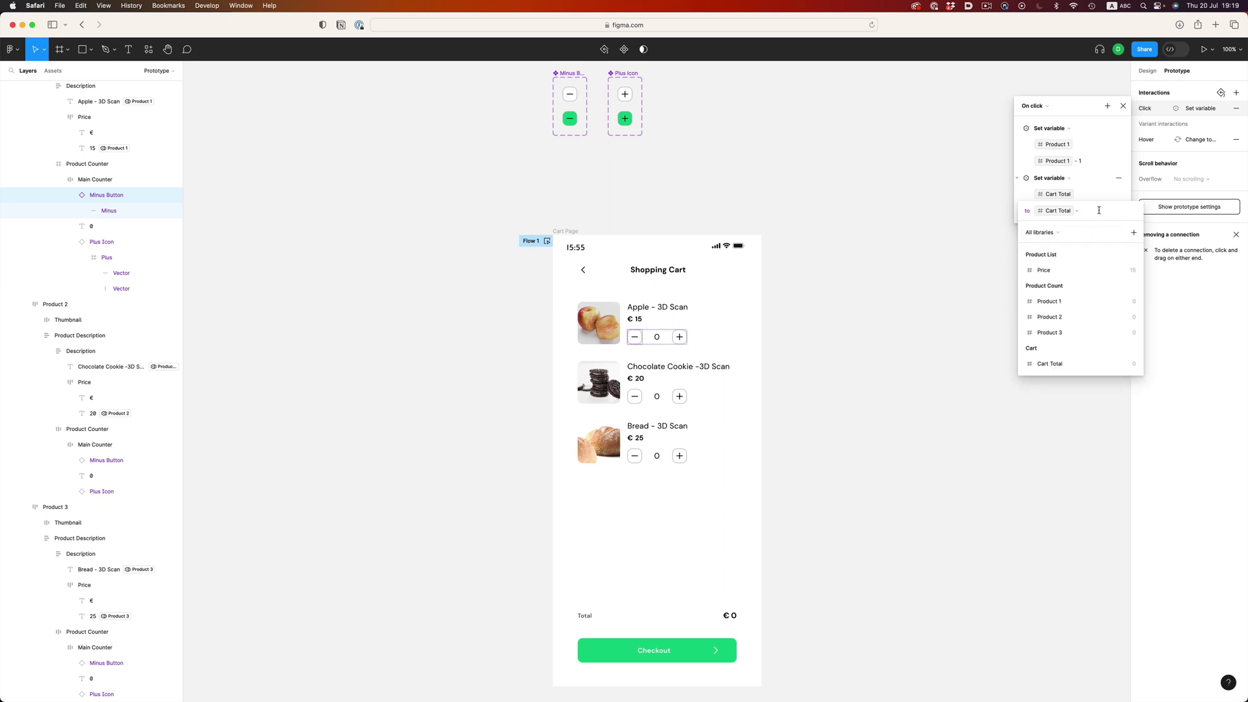
click(1045, 271)
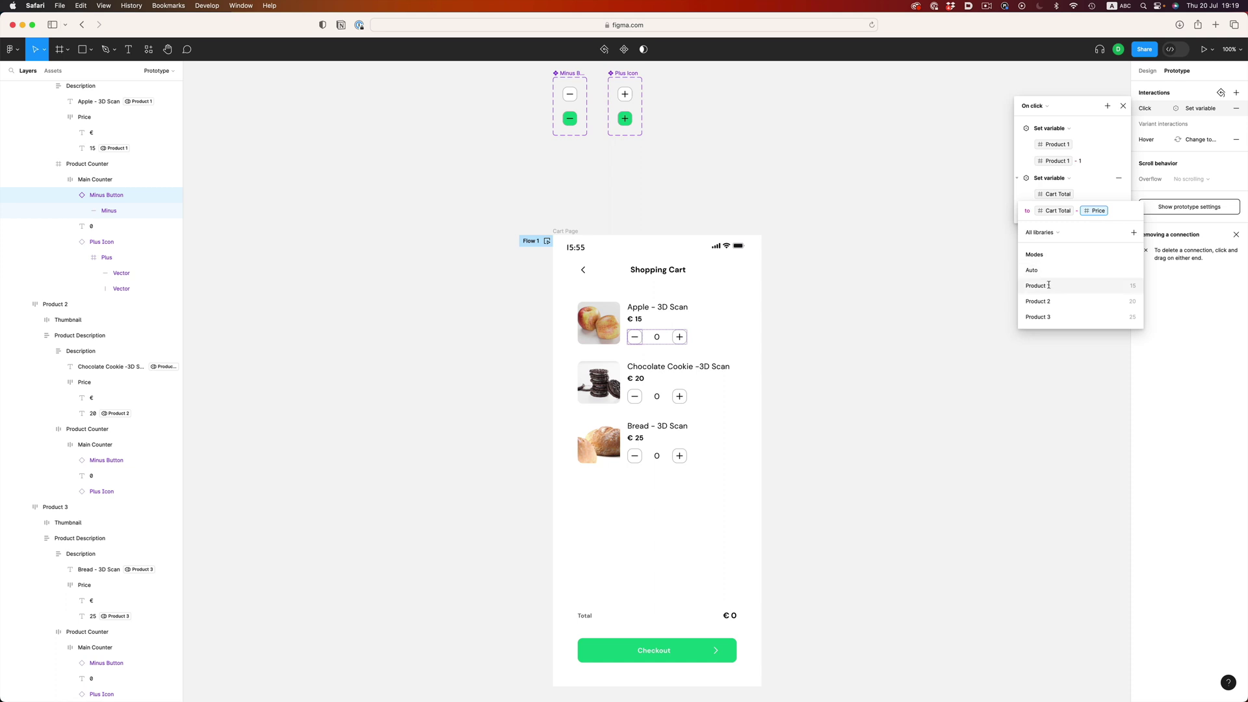
click(988, 268)
click(959, 276)
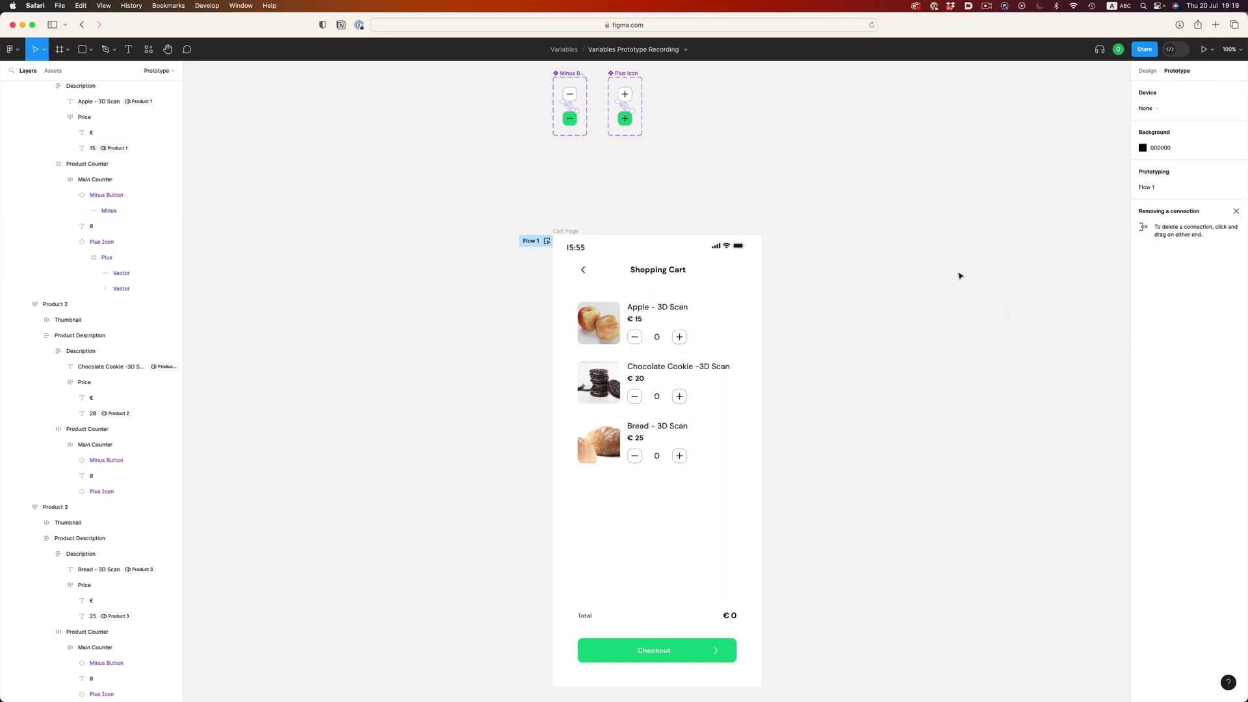
key(shift+space)
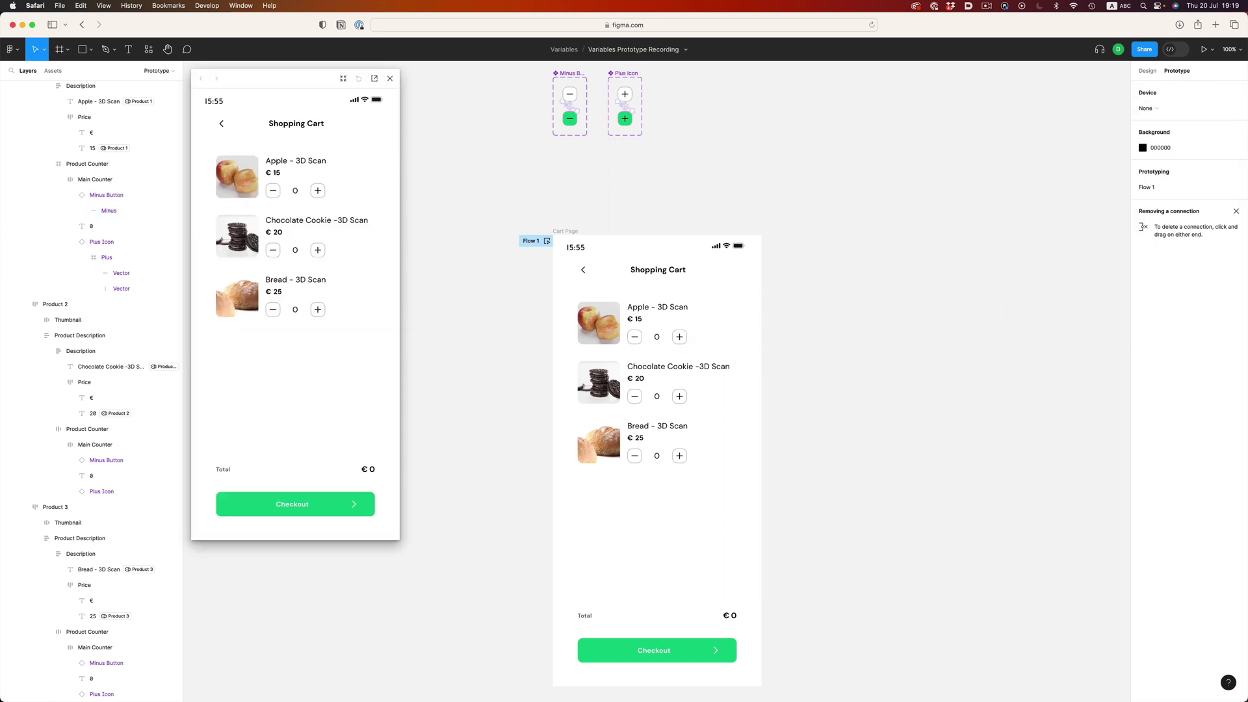
click(318, 192)
click(318, 193)
click(318, 193)
click(318, 192)
click(274, 192)
click(273, 193)
click(274, 193)
click(274, 193)
click(274, 192)
click(273, 193)
click(390, 80)
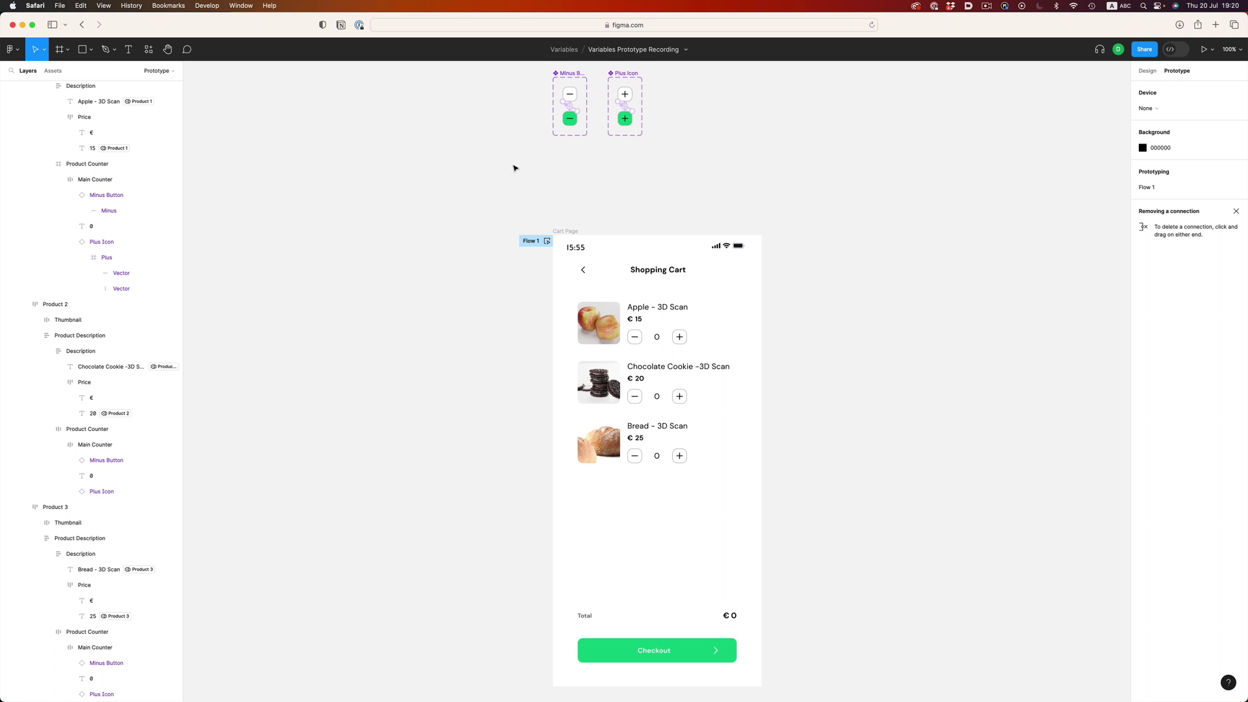
- Add a Conditional to the minus button's click checking Product 1 != 0
click(642, 335)
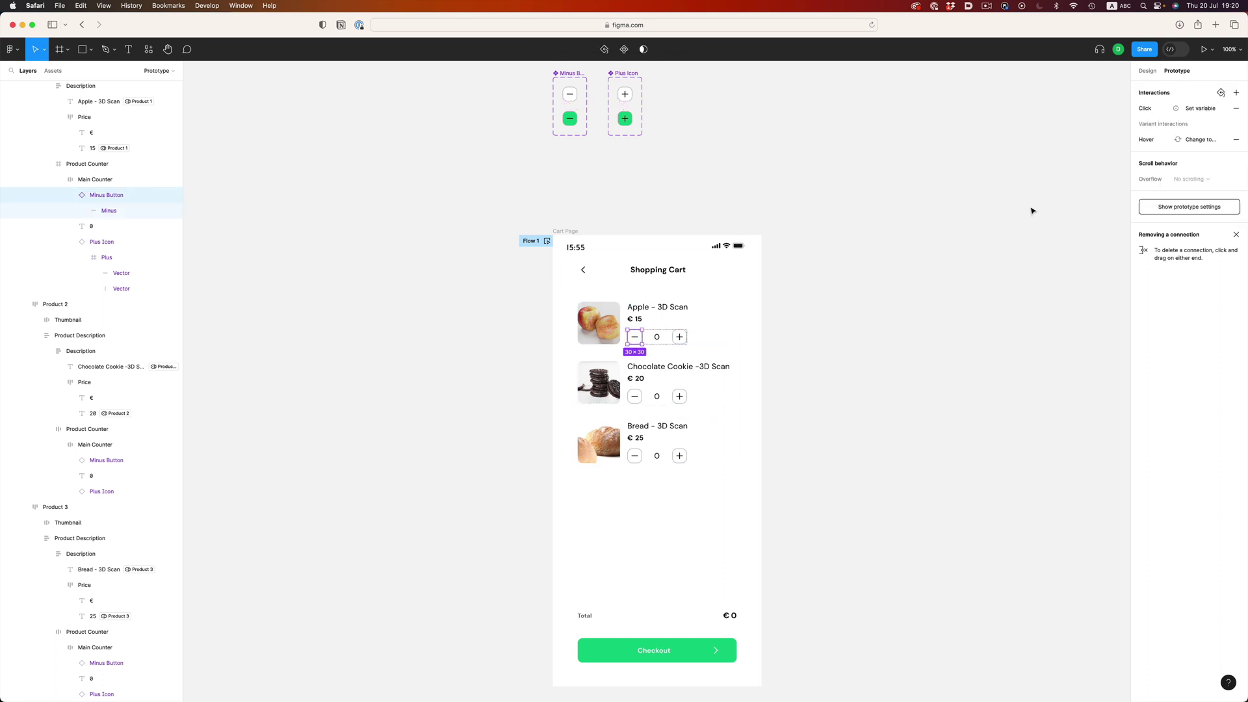
click(1195, 110)
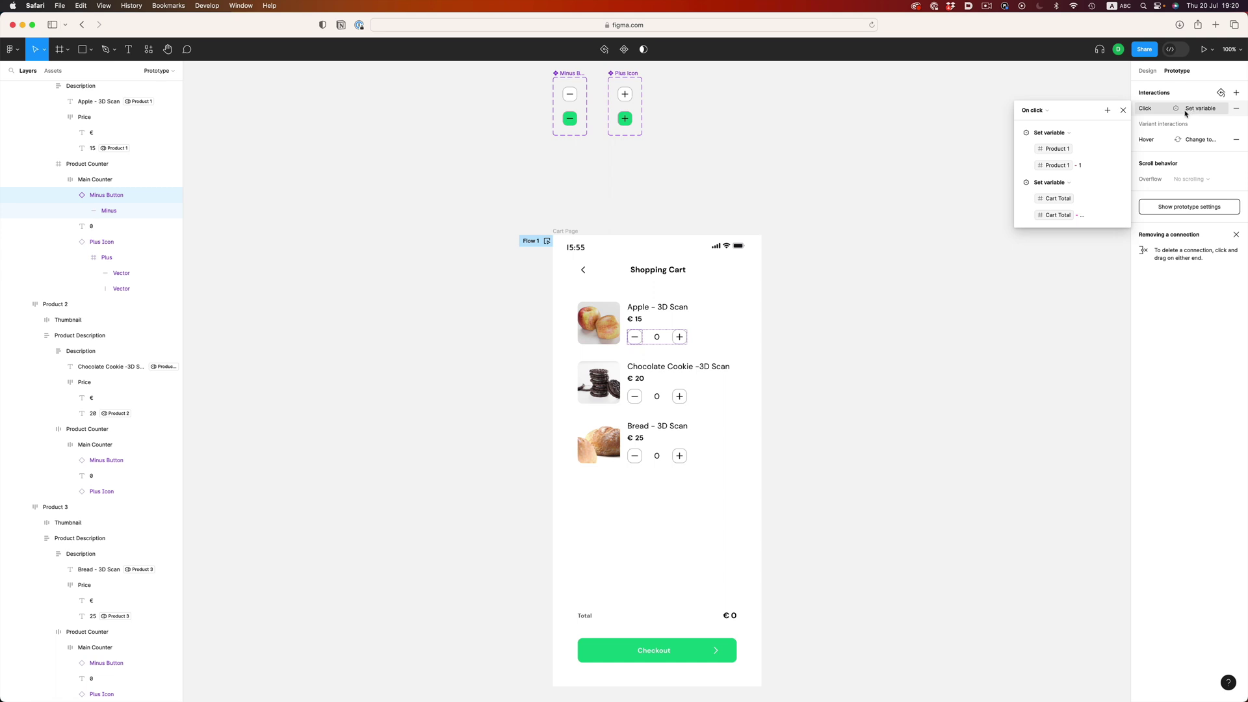
click(1108, 110)
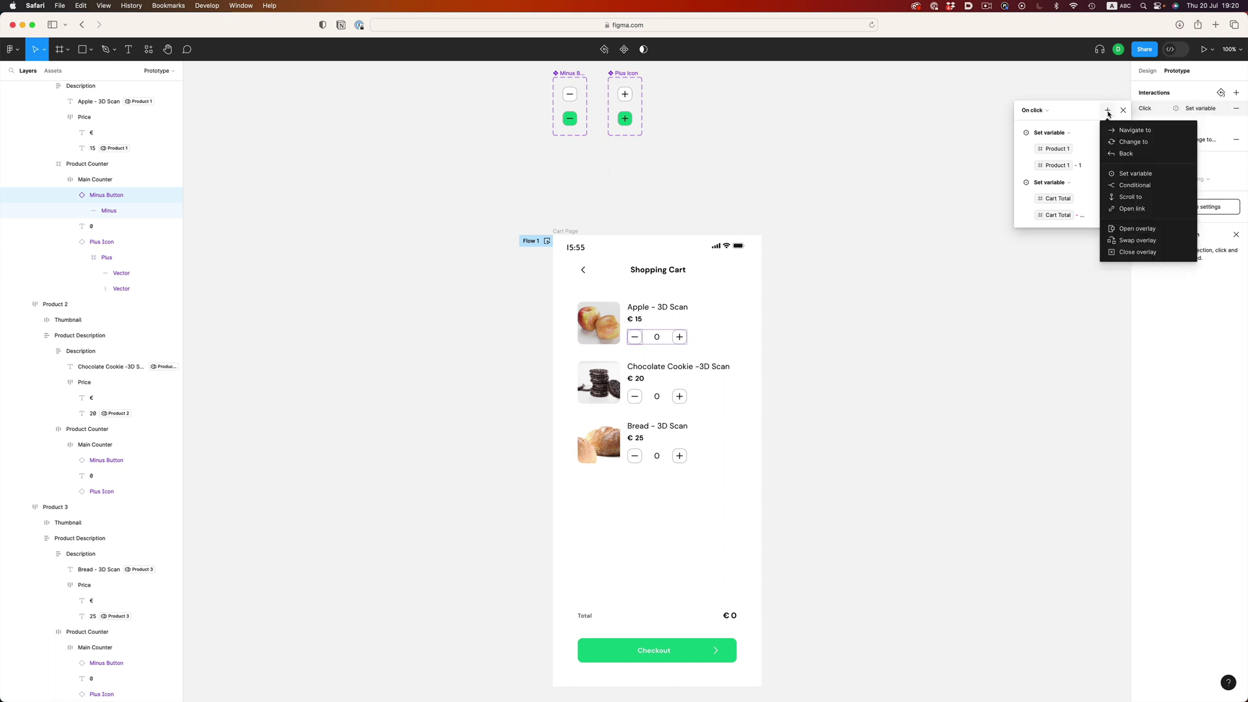
click(1135, 185)
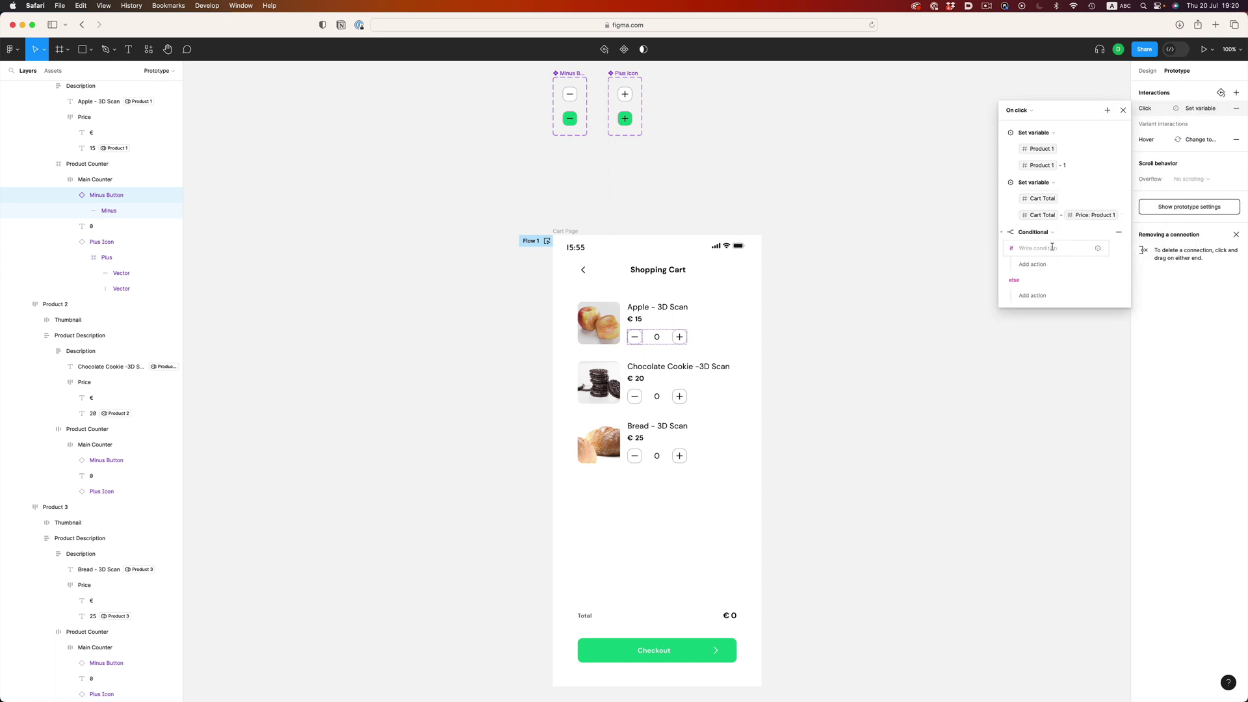
click(1040, 249)
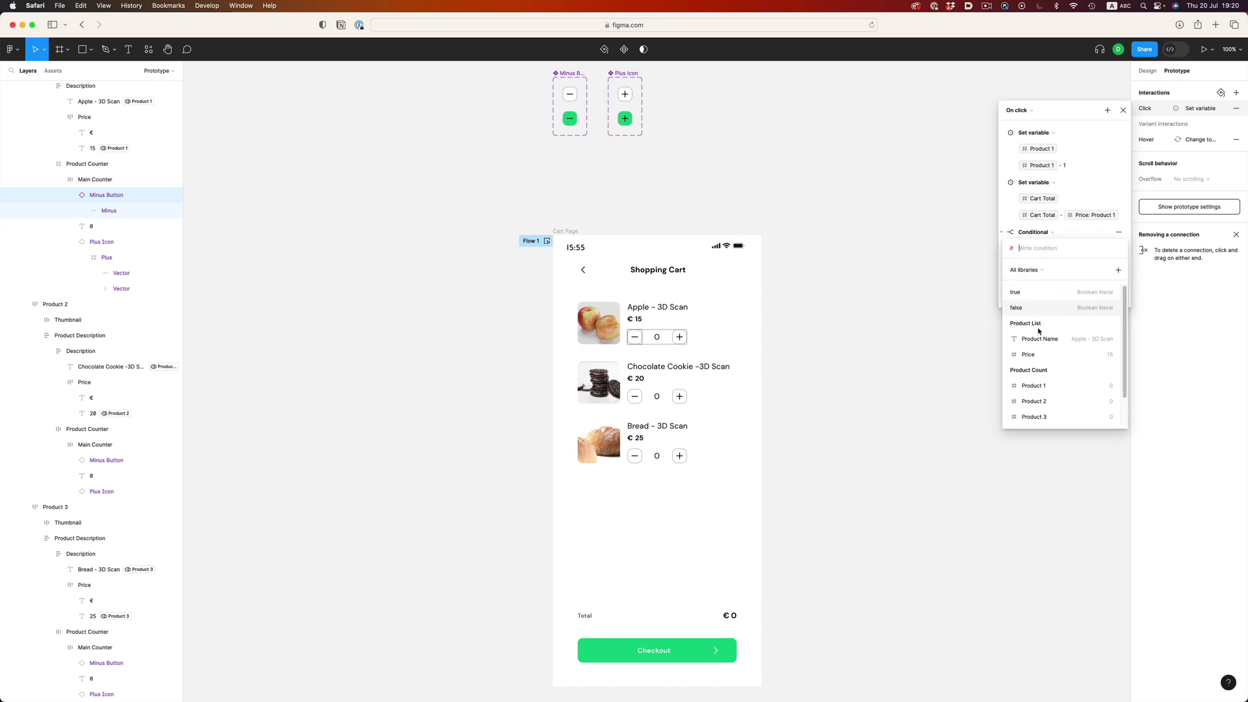
click(1043, 385)
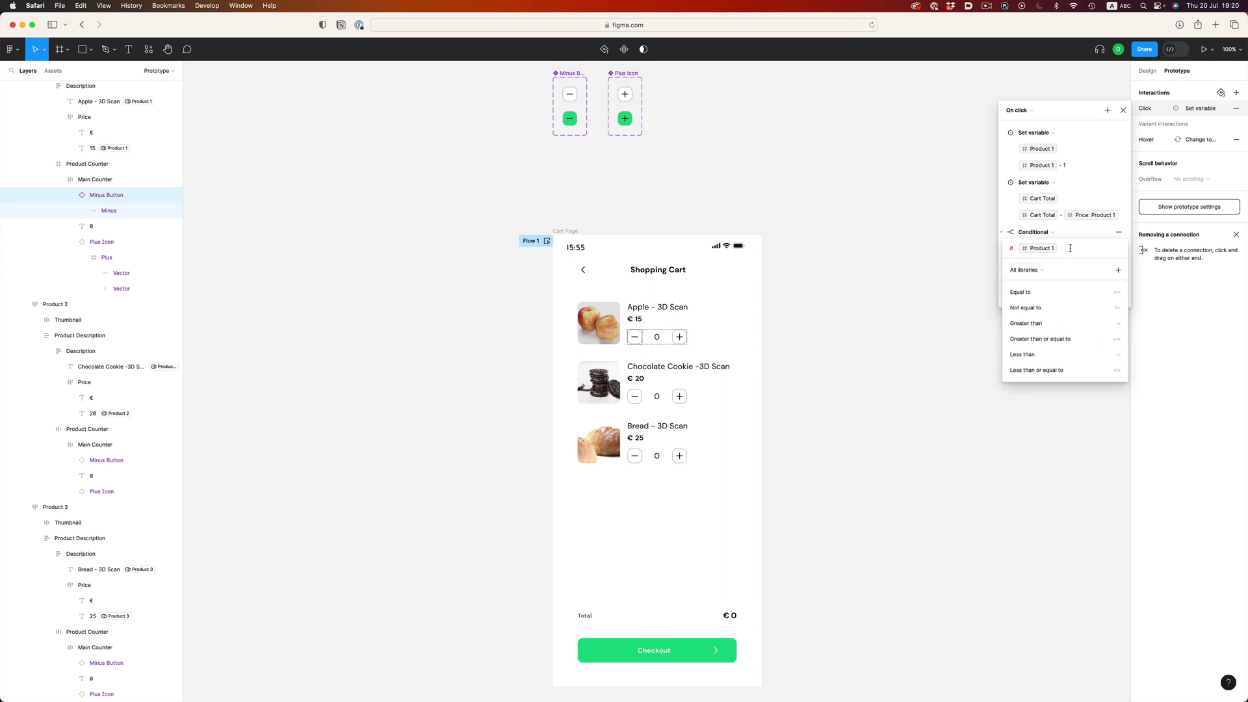
click(1052, 307)
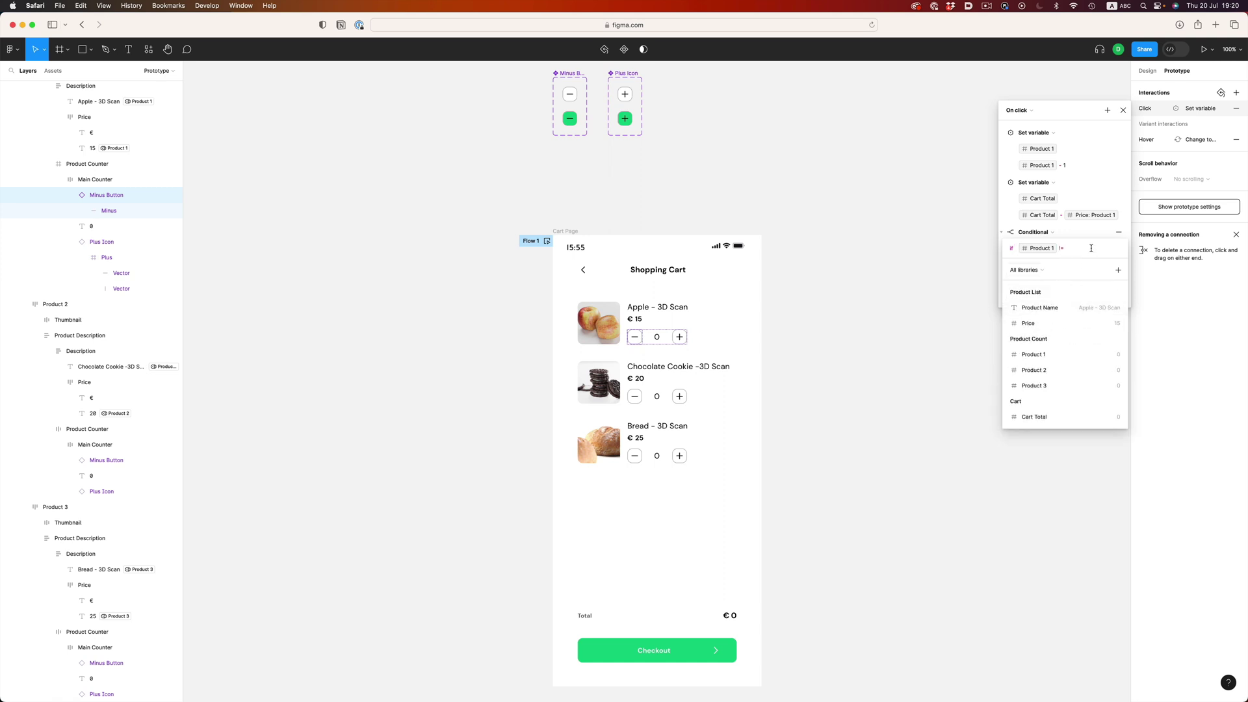
click(1092, 249)
text(0)
key(Return)
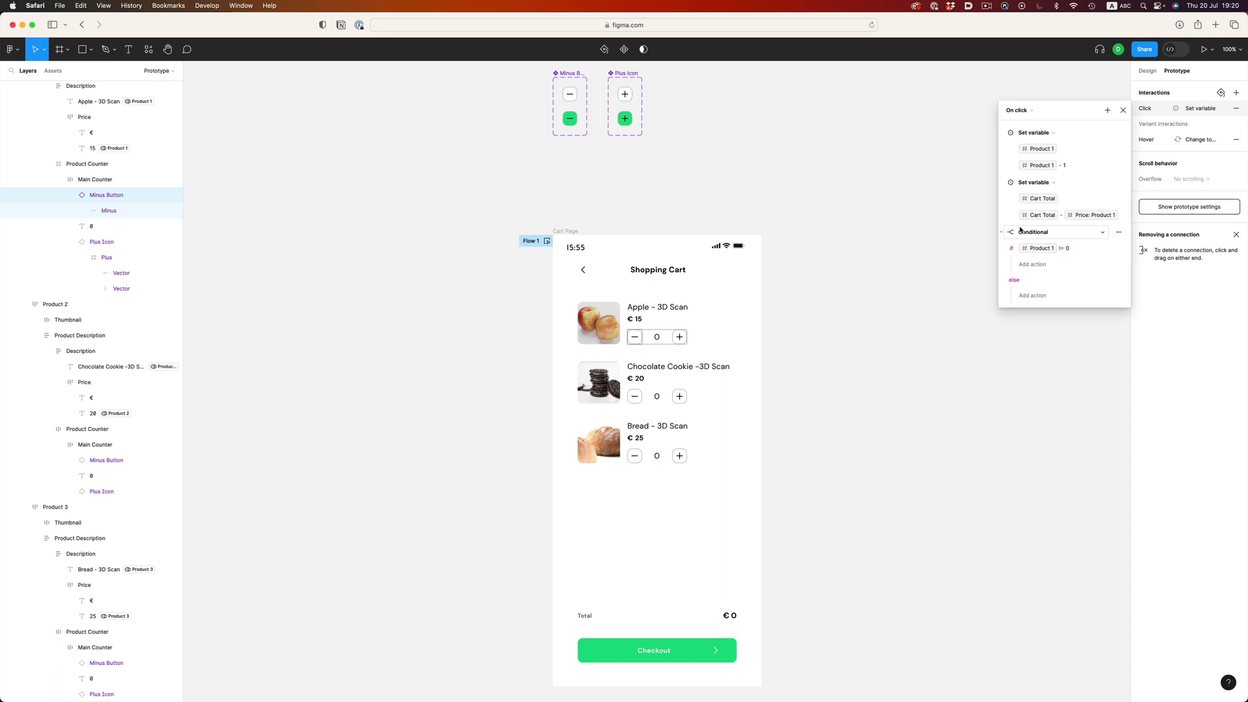
- Move both set-variable actions inside the conditional's if branch
click(1002, 133)
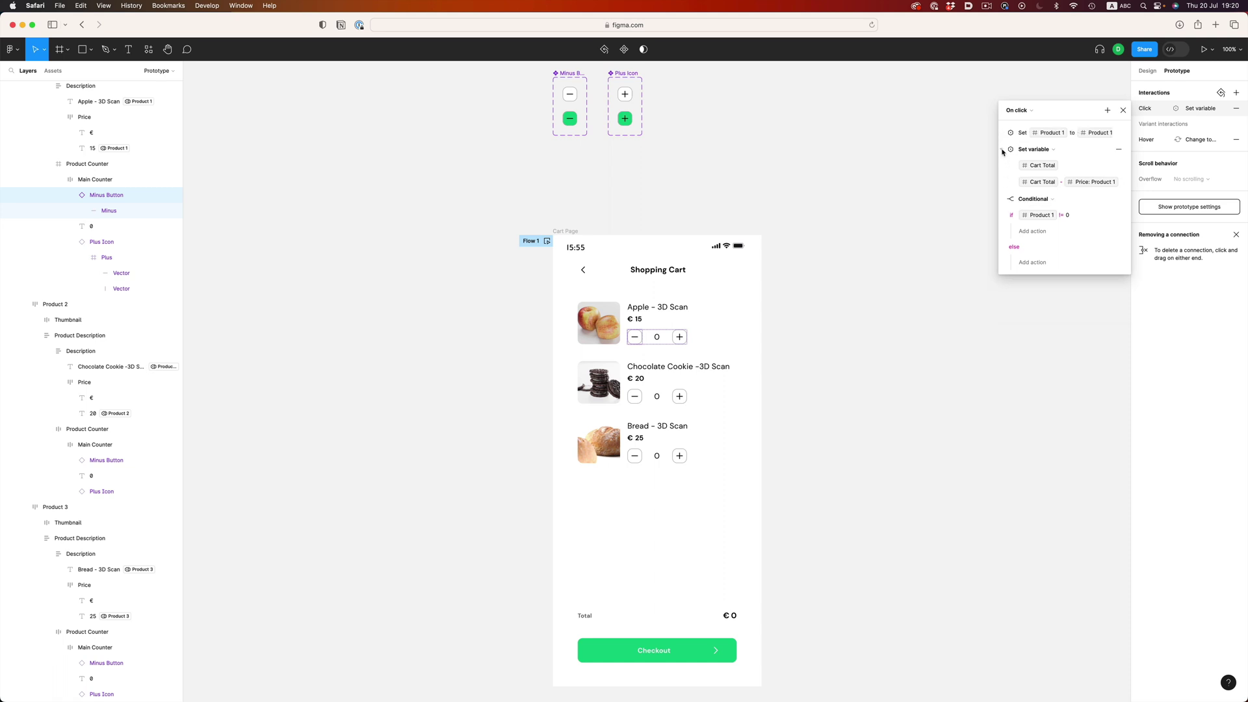
click(1002, 150)
drag(1022, 134, 1030, 193)
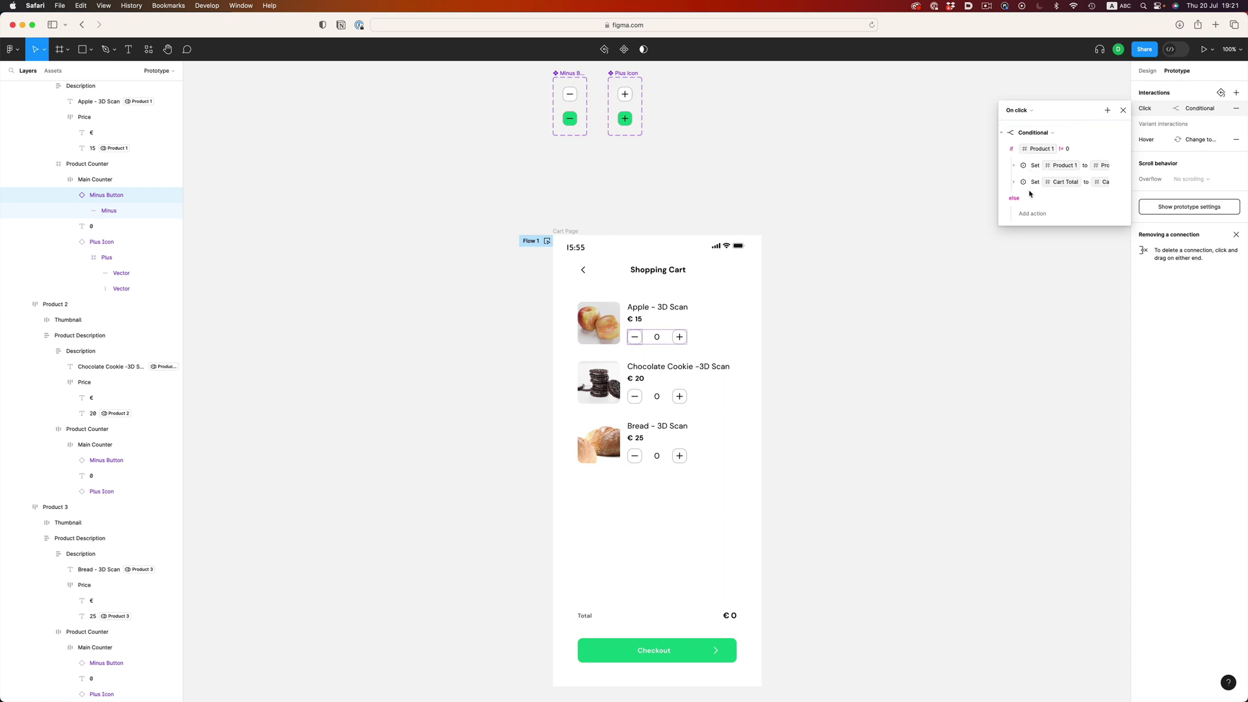
click(975, 180)
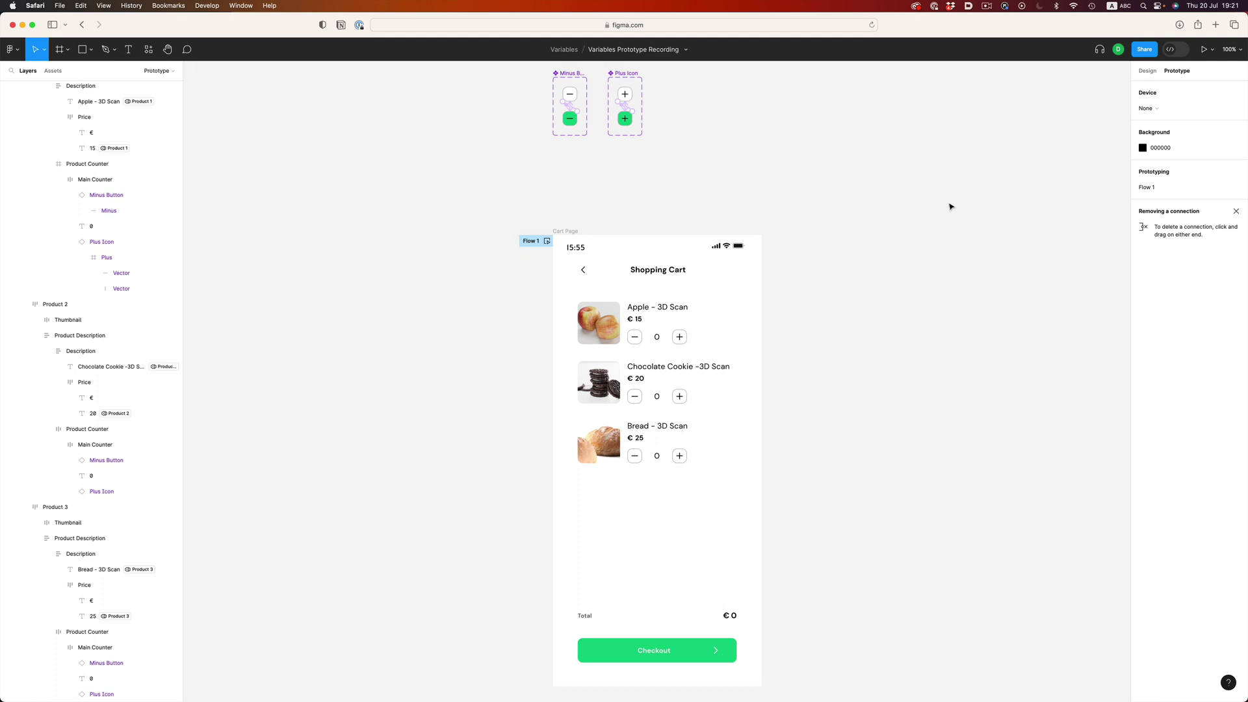
key(shift+space)
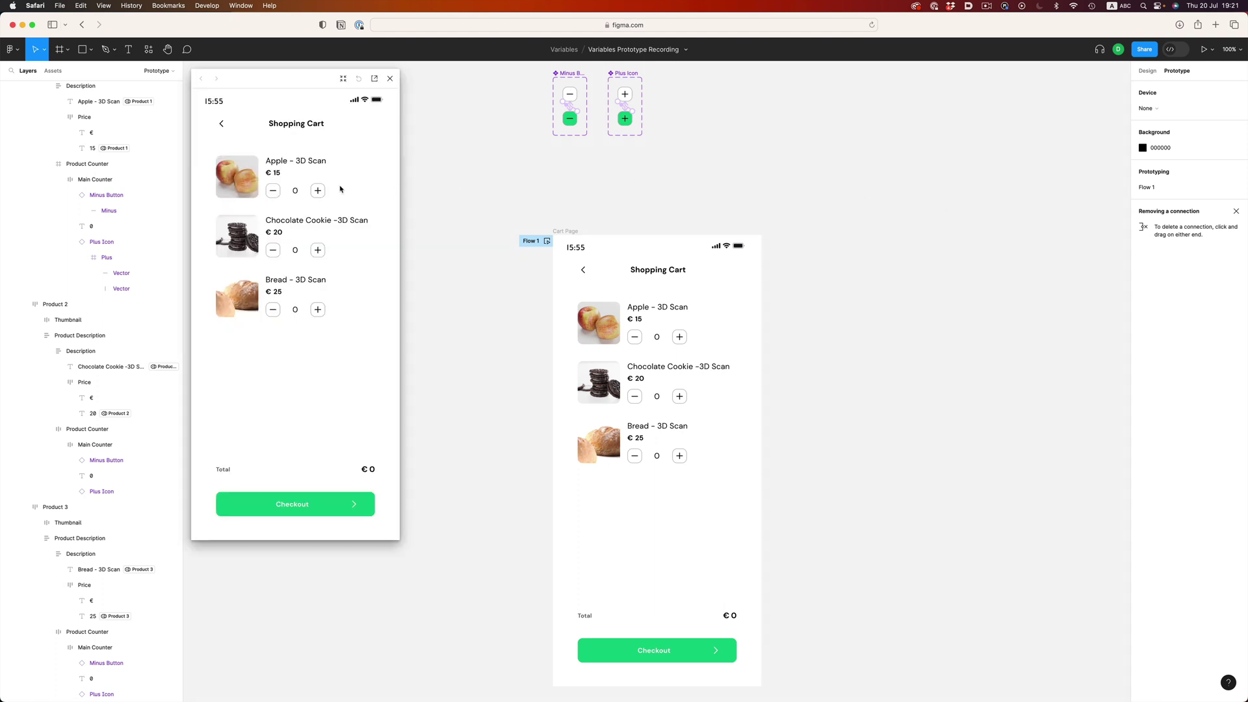
click(320, 192)
click(317, 192)
click(317, 191)
click(273, 192)
click(273, 192)
click(364, 180)
click(390, 80)
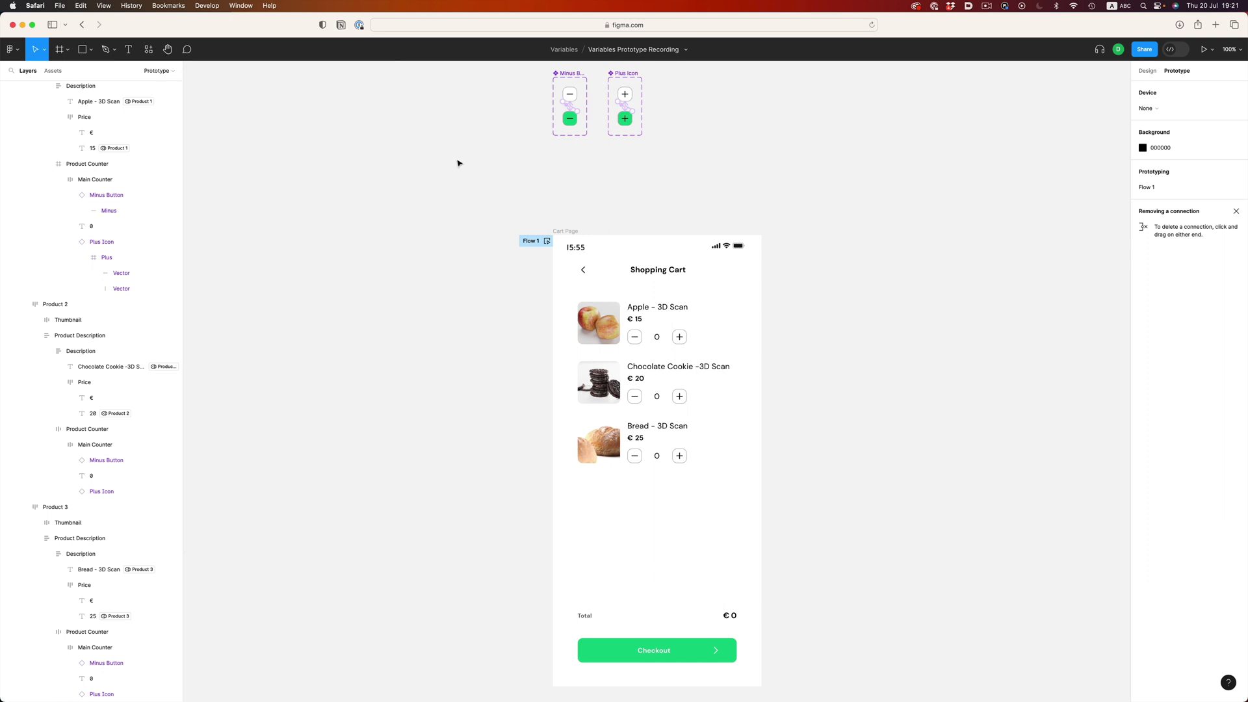
- Retarget the Chocolate Cookie plus button's actions to increment Product 2 and update Cart Total
click(680, 396)
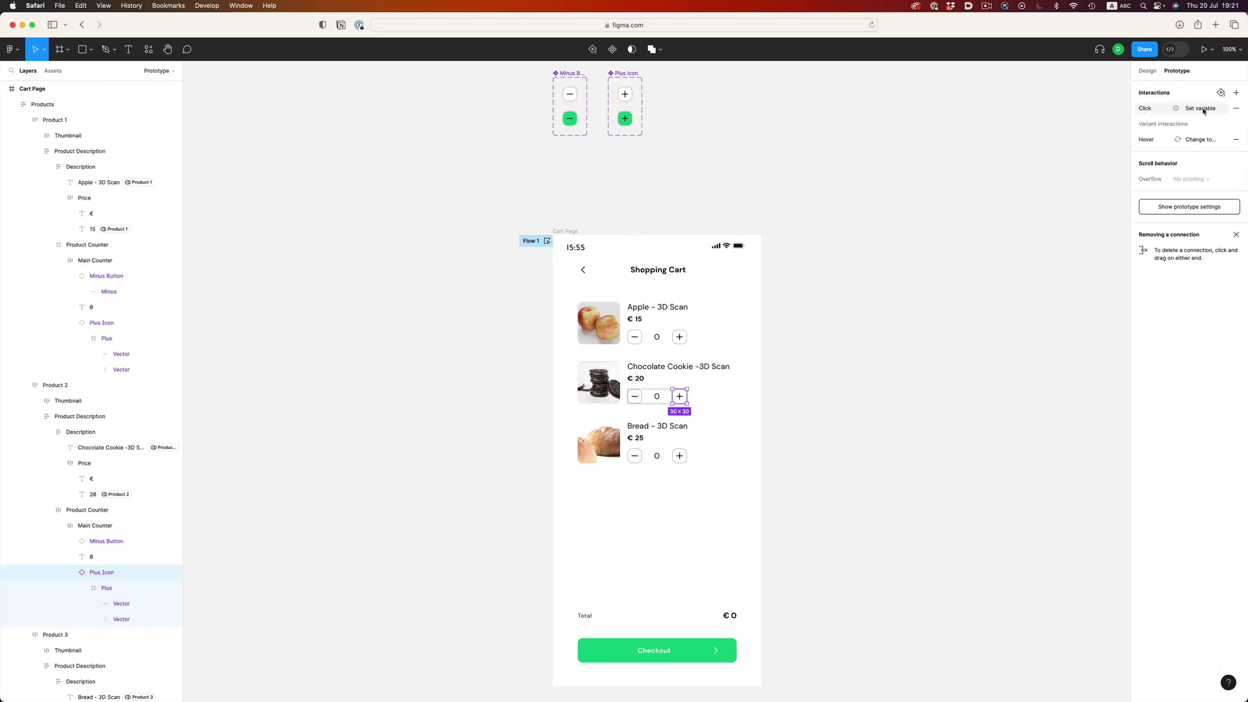
click(1200, 108)
click(1066, 149)
click(1050, 270)
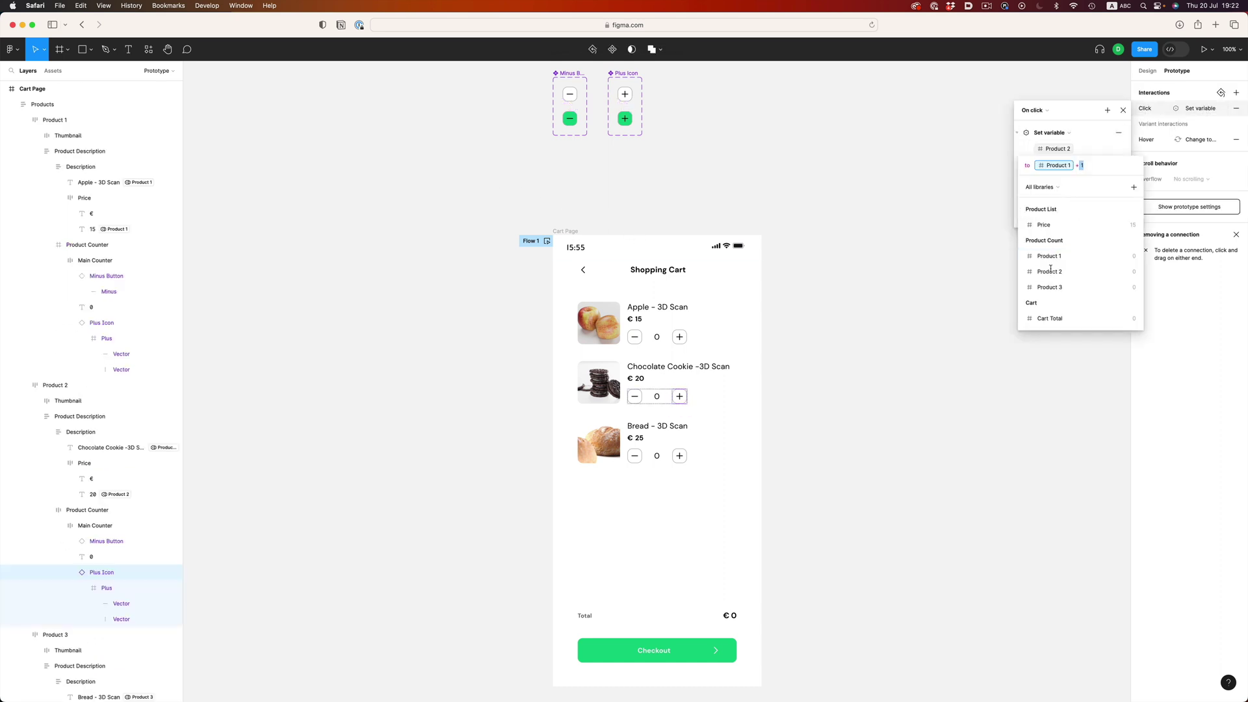
click(1101, 154)
click(1064, 165)
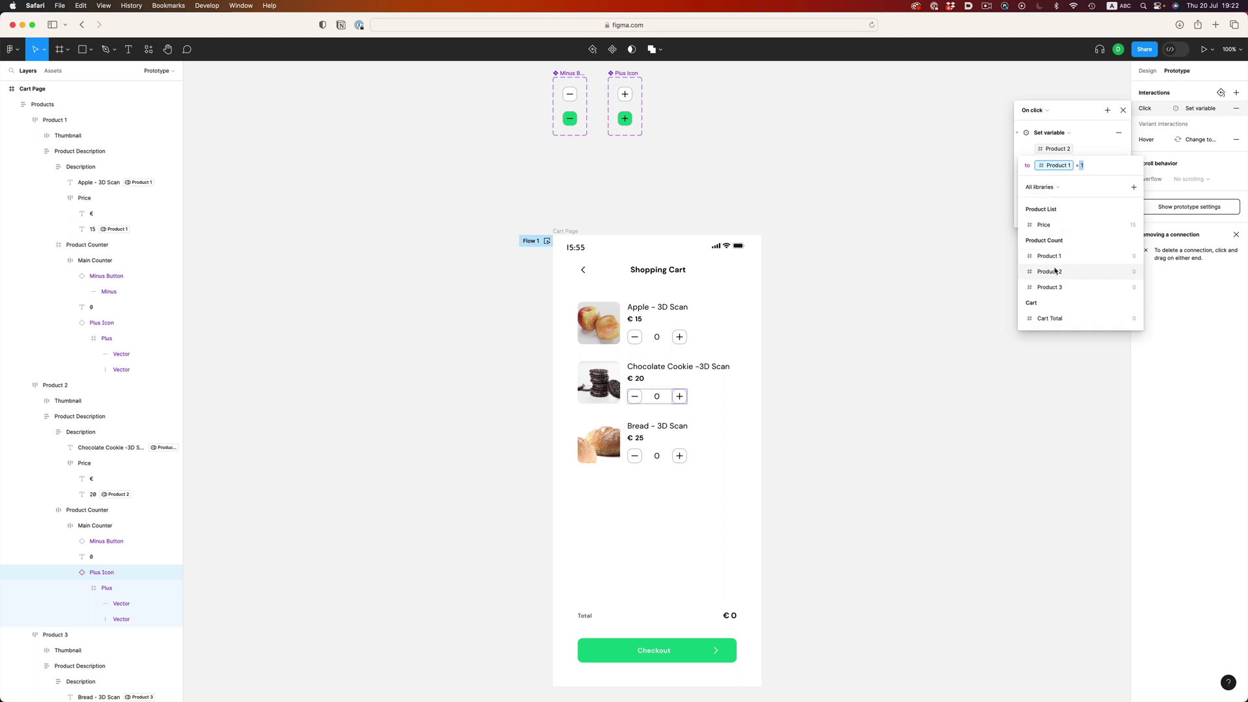
click(1053, 225)
click(1060, 213)
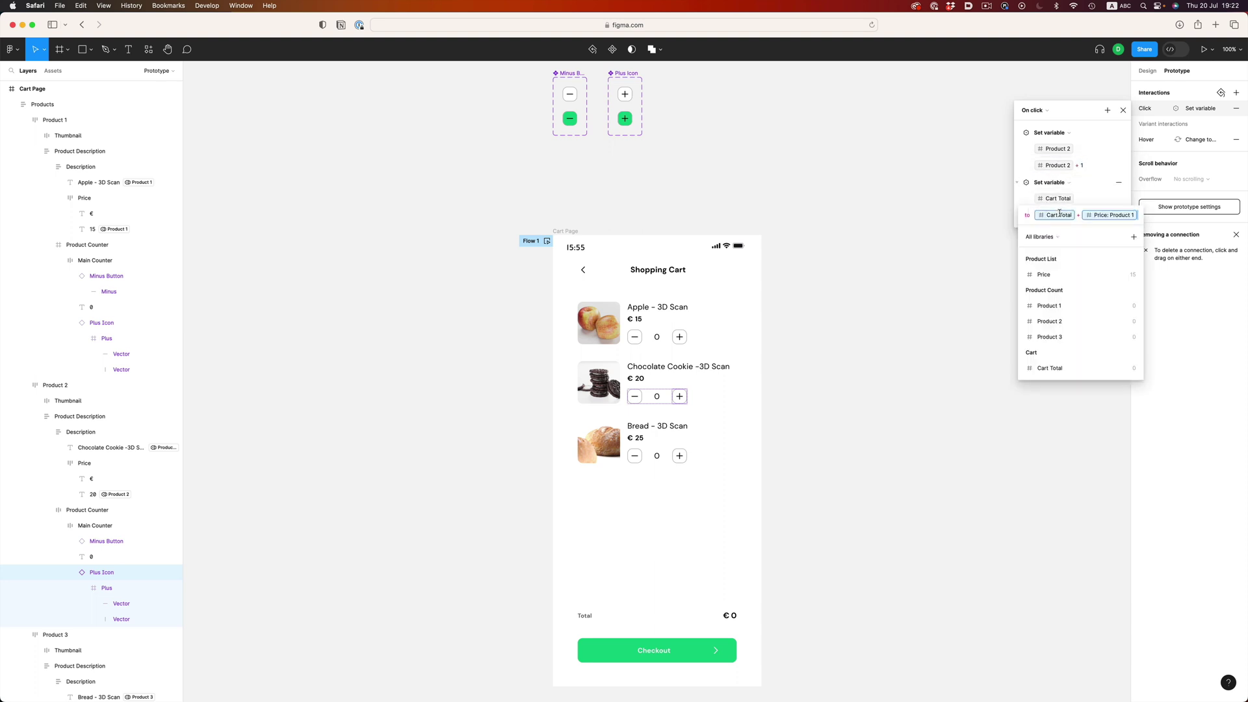
click(1113, 166)
key(Escape)
- Point the cookie minus button's condition and decrement at Product 2, adjusting the Cart Total subtraction
click(642, 397)
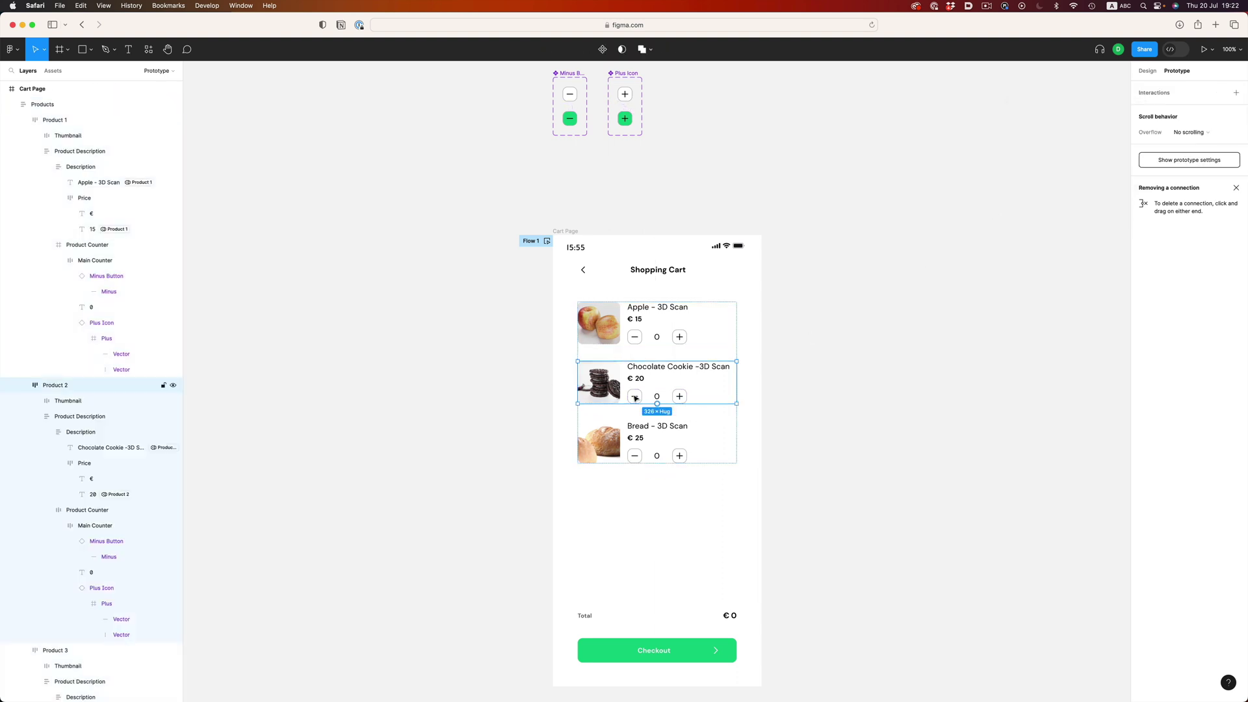
double_click(643, 397)
click(642, 398)
click(1170, 108)
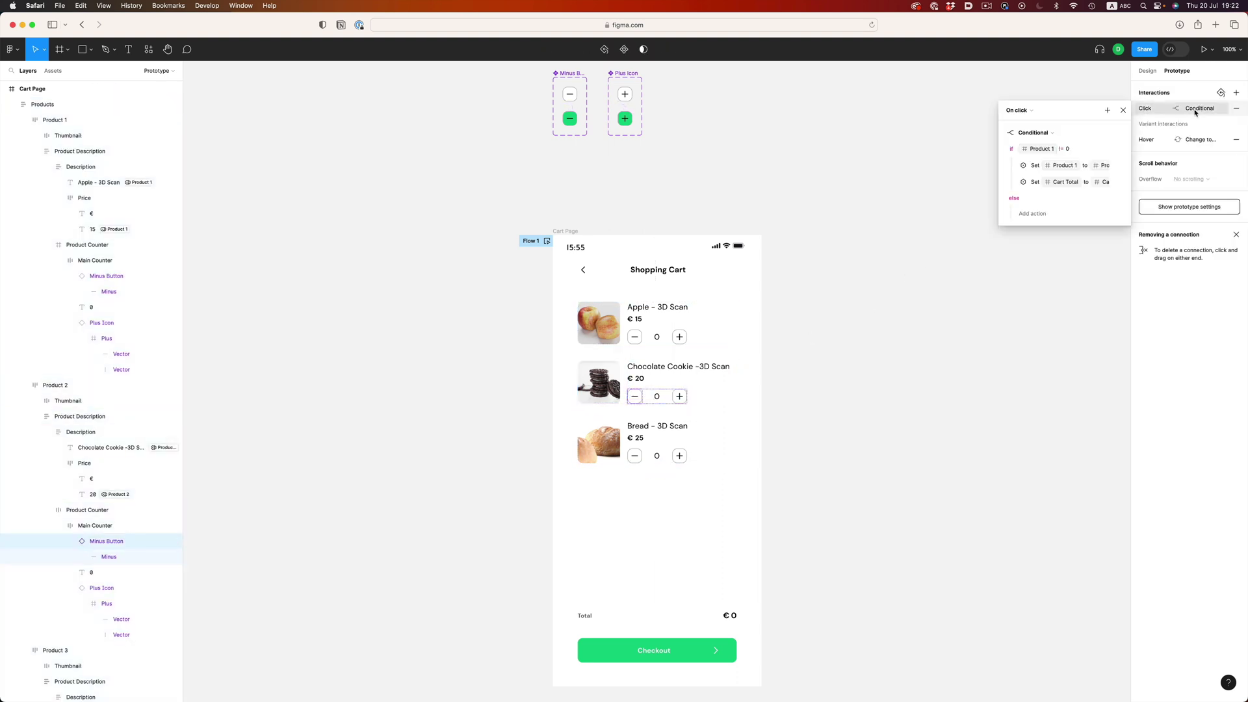
click(1048, 149)
click(1053, 270)
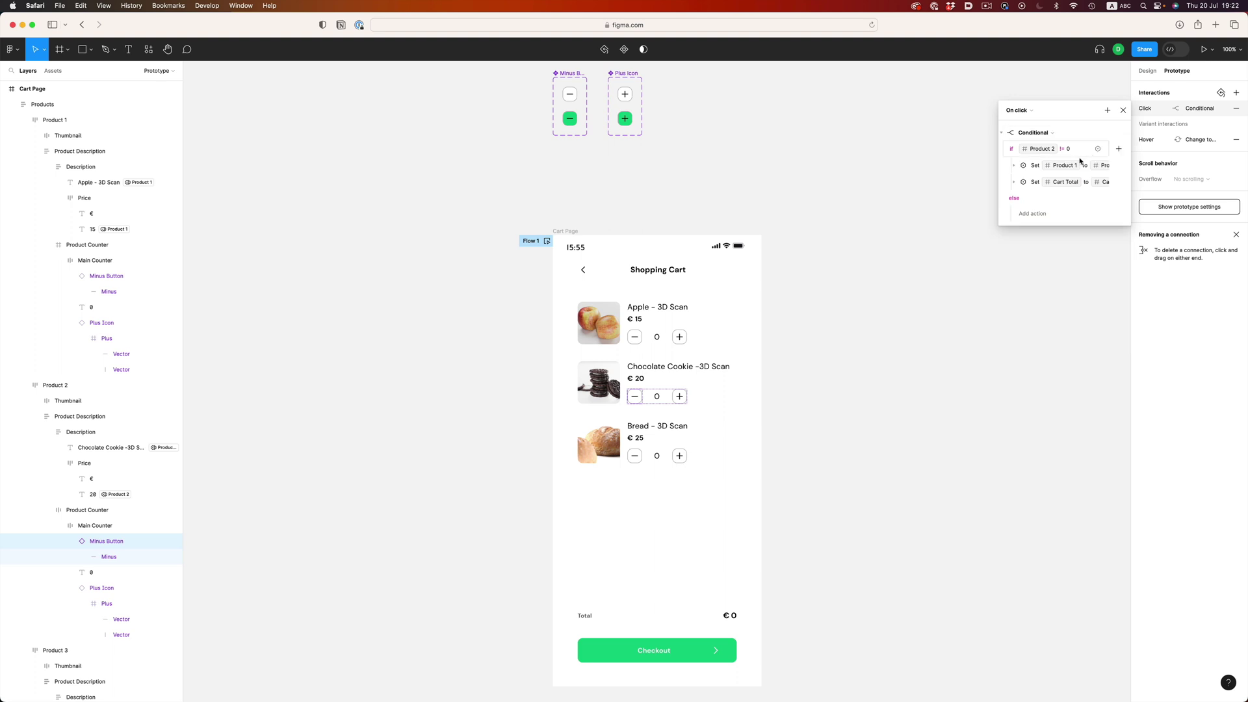
click(1047, 167)
click(1046, 190)
click(1034, 257)
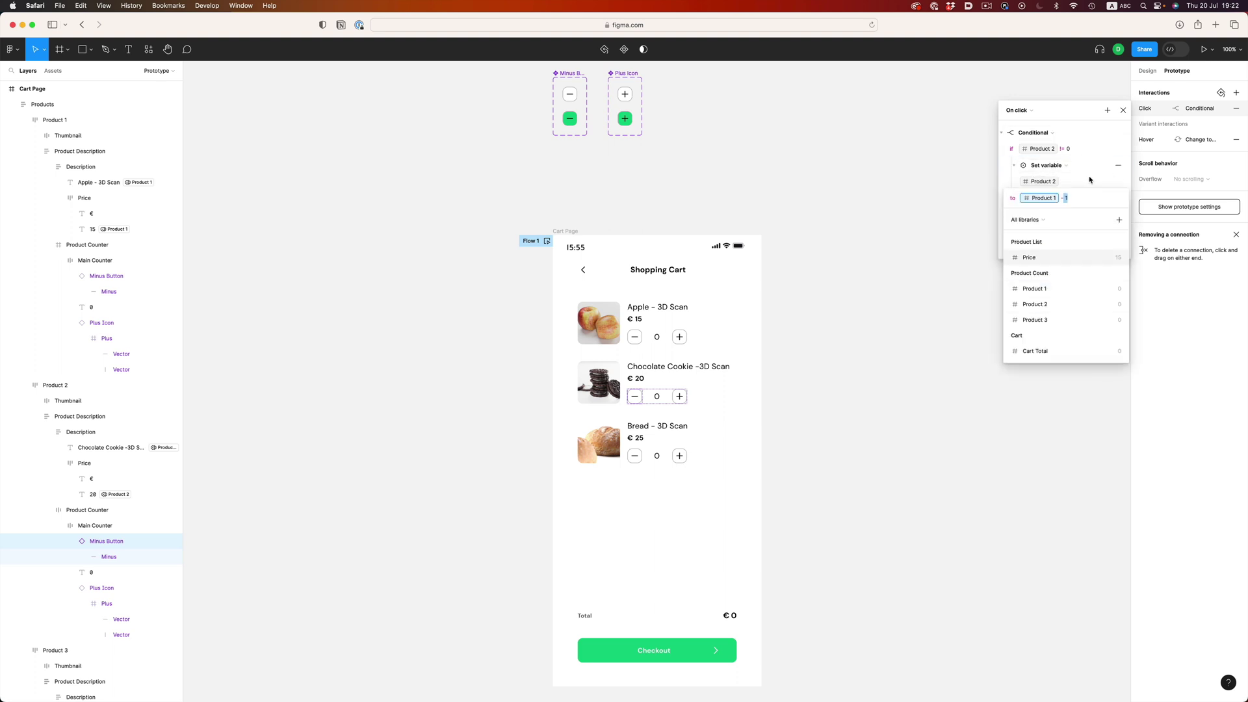
click(1052, 198)
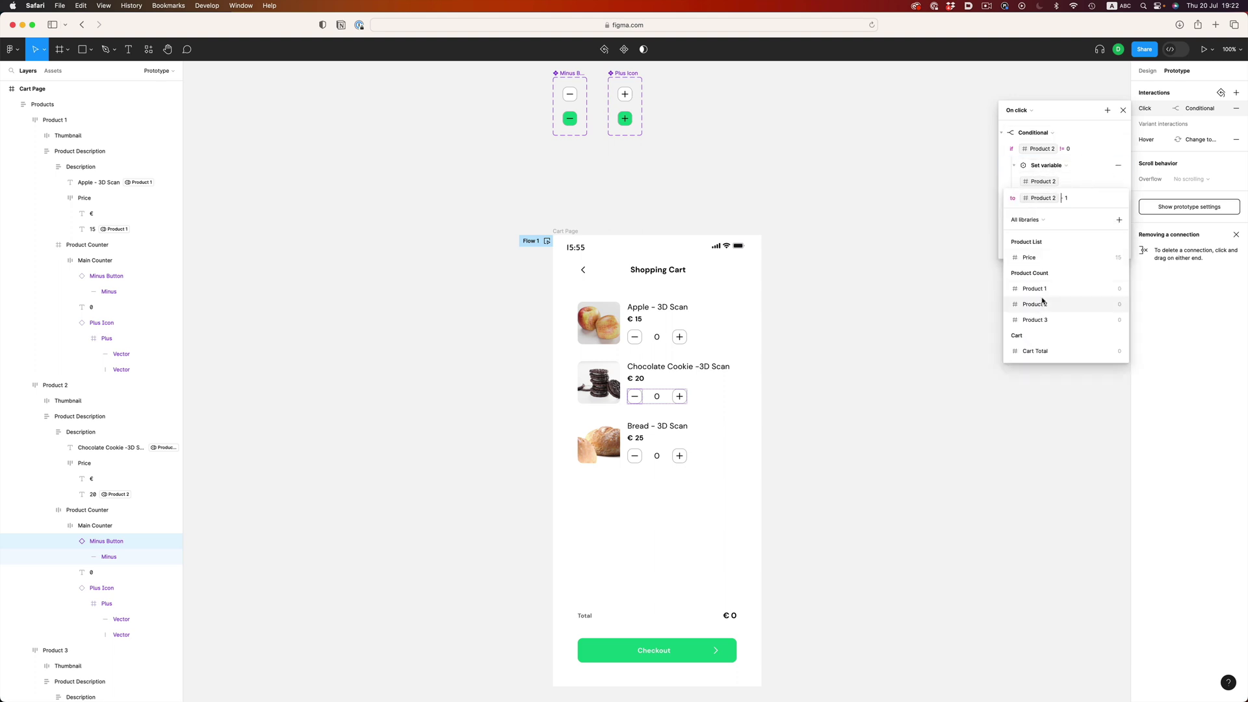
click(1034, 303)
click(1045, 247)
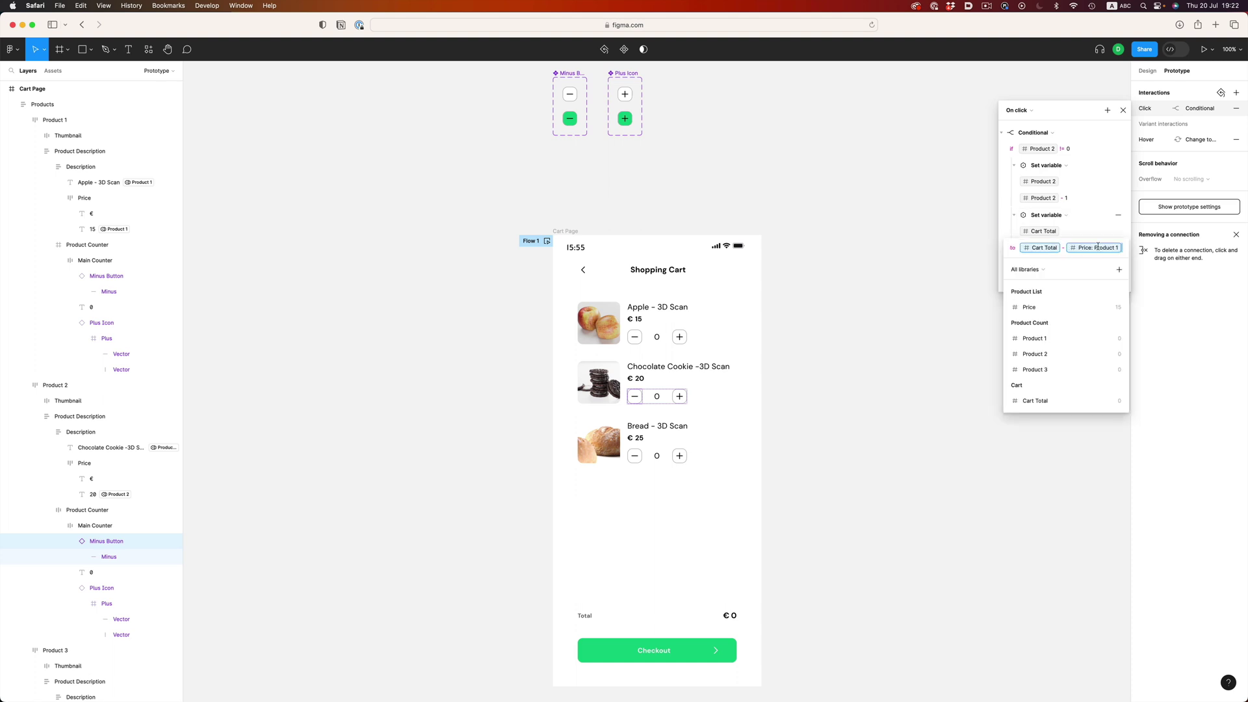
- Make Bread's plus button set Product 3 to Product 3 + 1 and update Cart Total
click(975, 251)
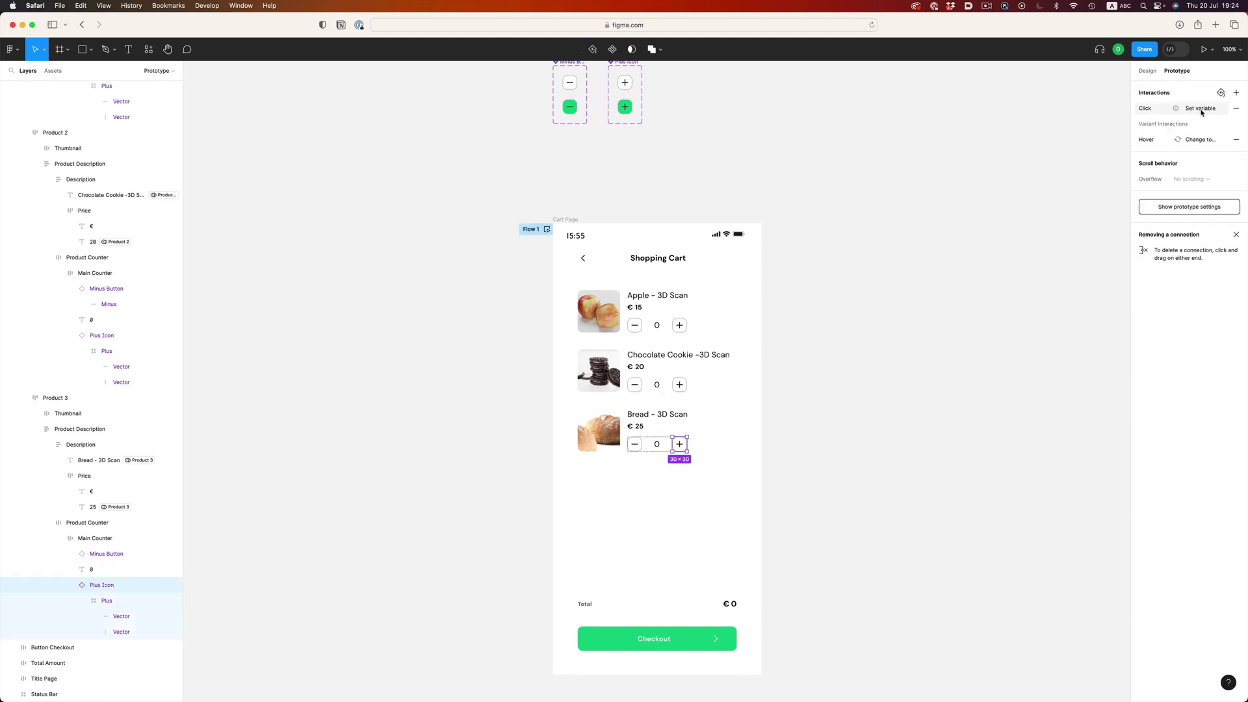
click(1202, 110)
click(1061, 153)
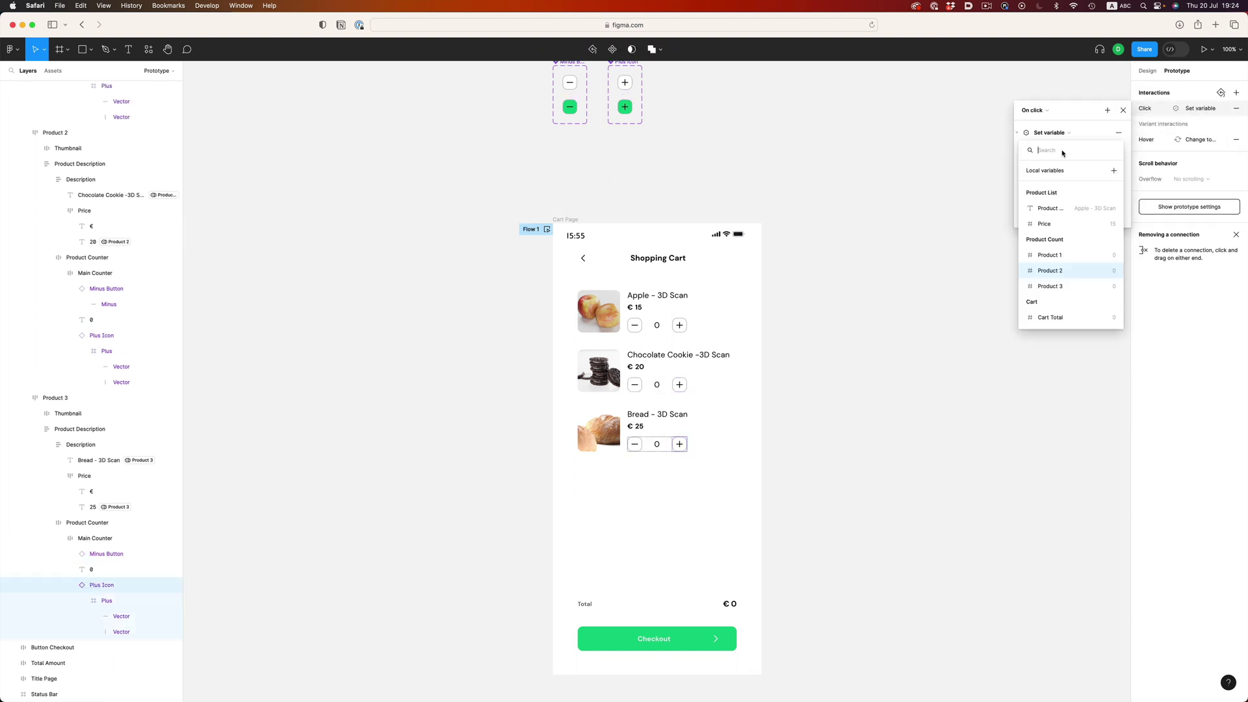
click(1051, 287)
text(+ 1)
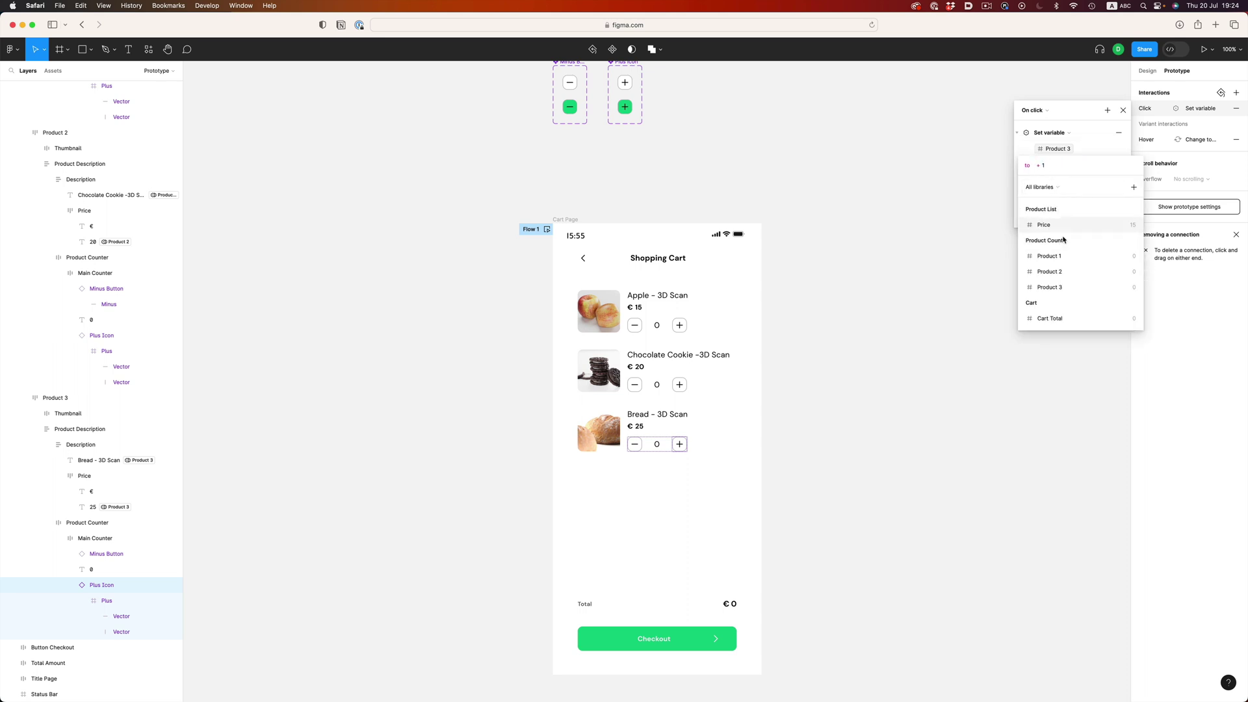
click(1051, 287)
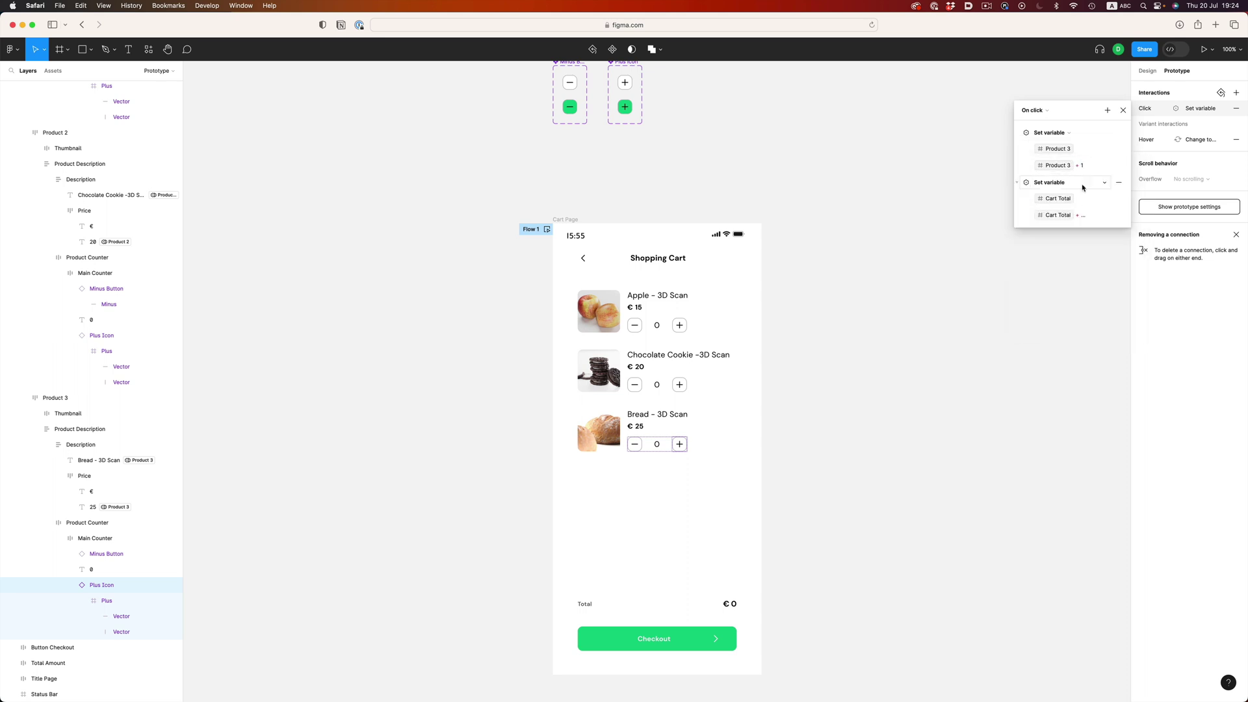
click(1057, 215)
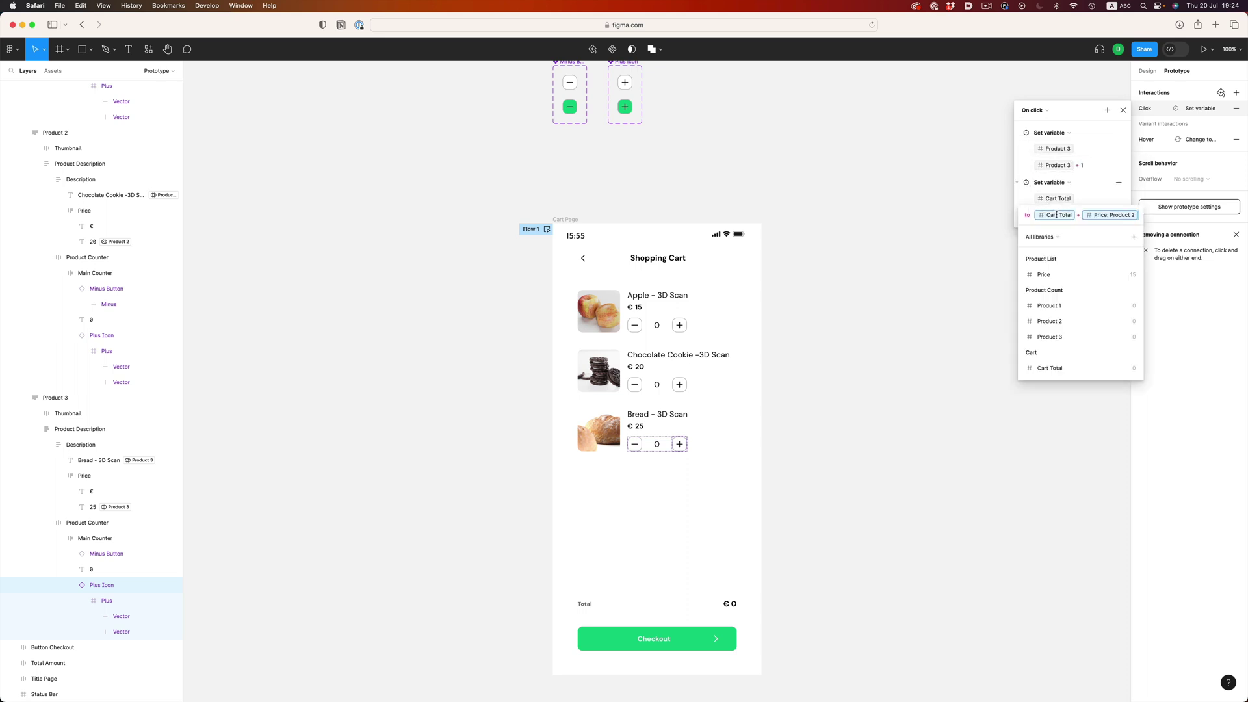
click(974, 250)
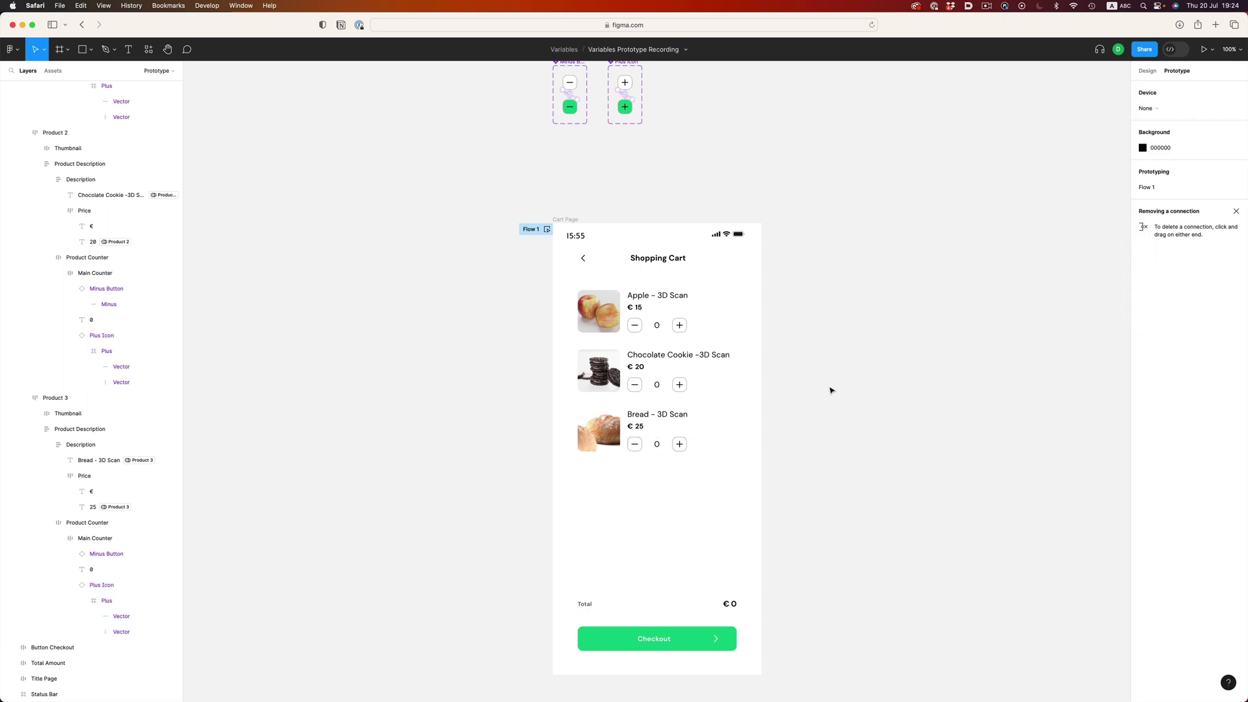
- Open the prototype preview and add two apples, two chocolate cookies and two breads
scroll(831, 390, down, 1)
key(shift+space)
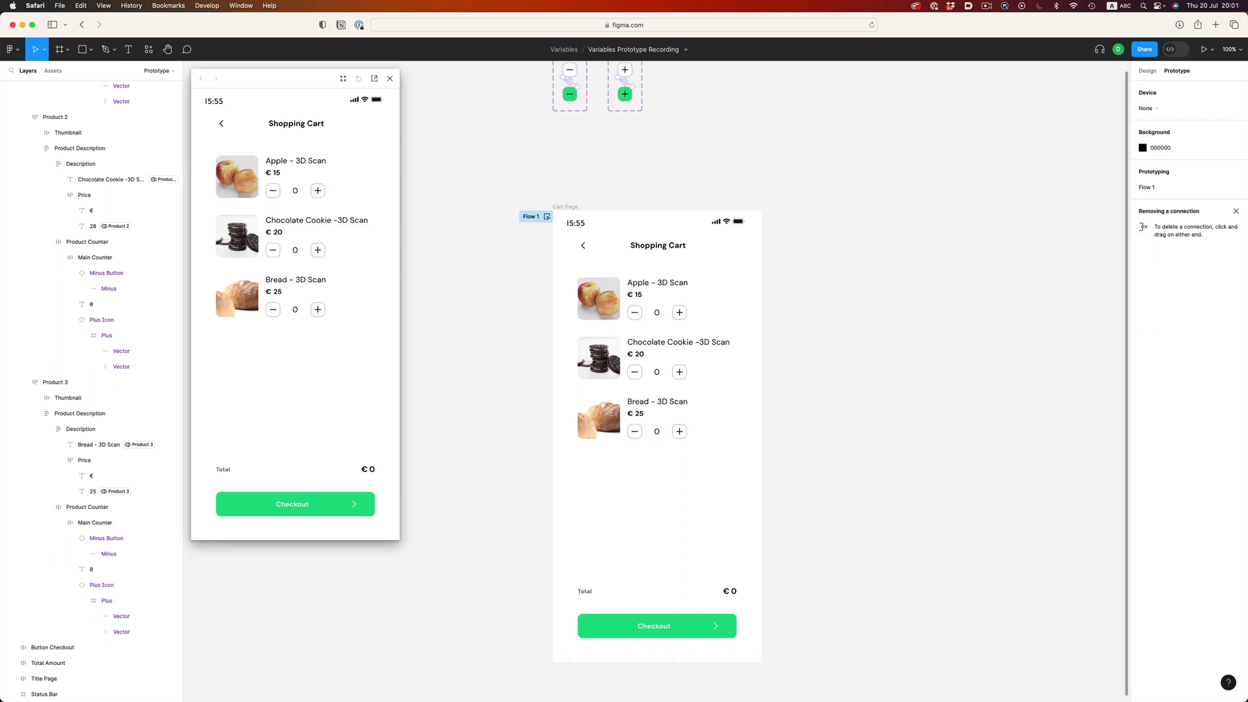
click(318, 191)
click(318, 190)
click(317, 250)
click(318, 251)
click(315, 309)
click(314, 309)
- Remove and re-add items until the cart holds 2 Apples, 1 Chocolate Cookie, 1 Bread, totalling €75
click(273, 250)
click(273, 190)
click(273, 191)
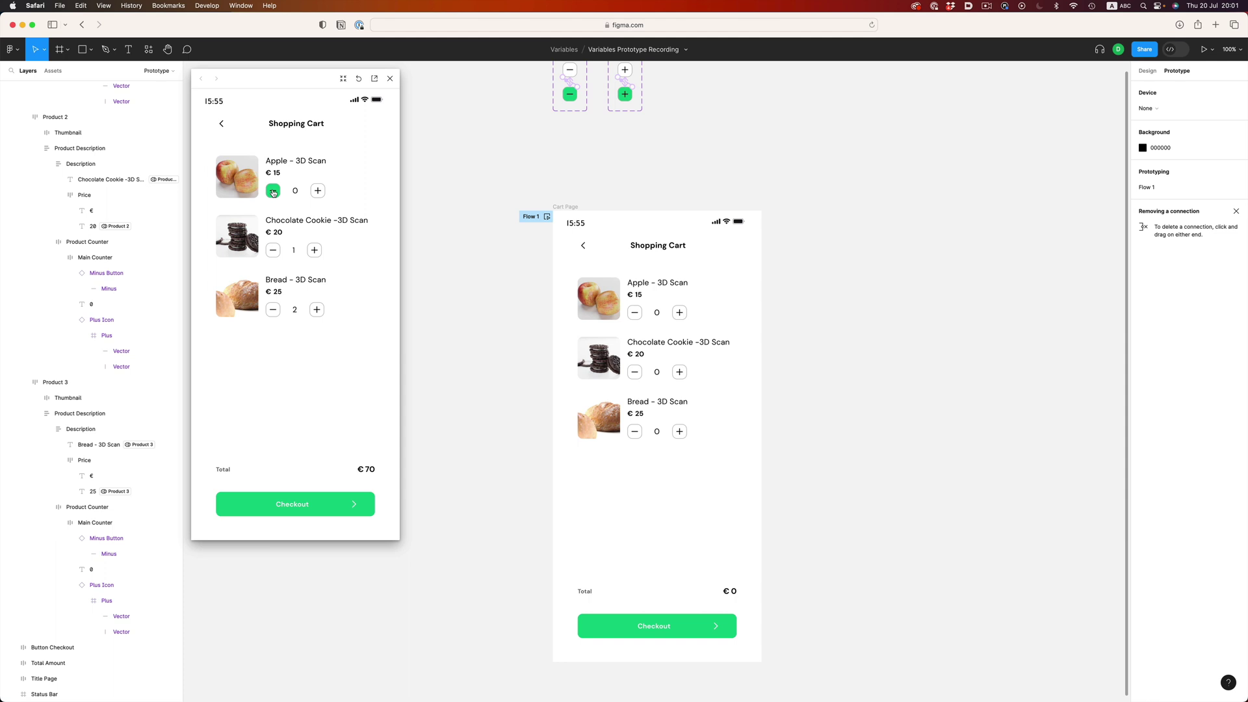
click(273, 309)
click(274, 310)
click(318, 311)
click(273, 250)
click(318, 192)
click(318, 192)
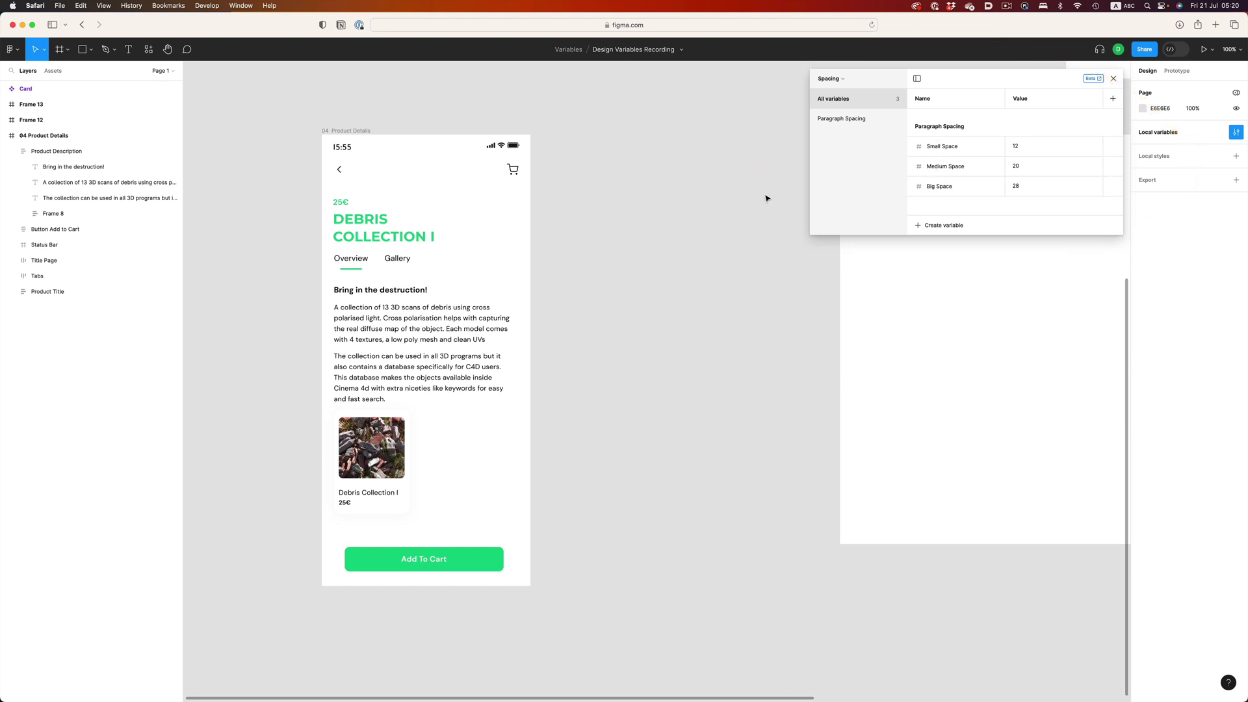
- Begin creating a new Spacing variable, then dismiss the type menu without adding one
click(939, 225)
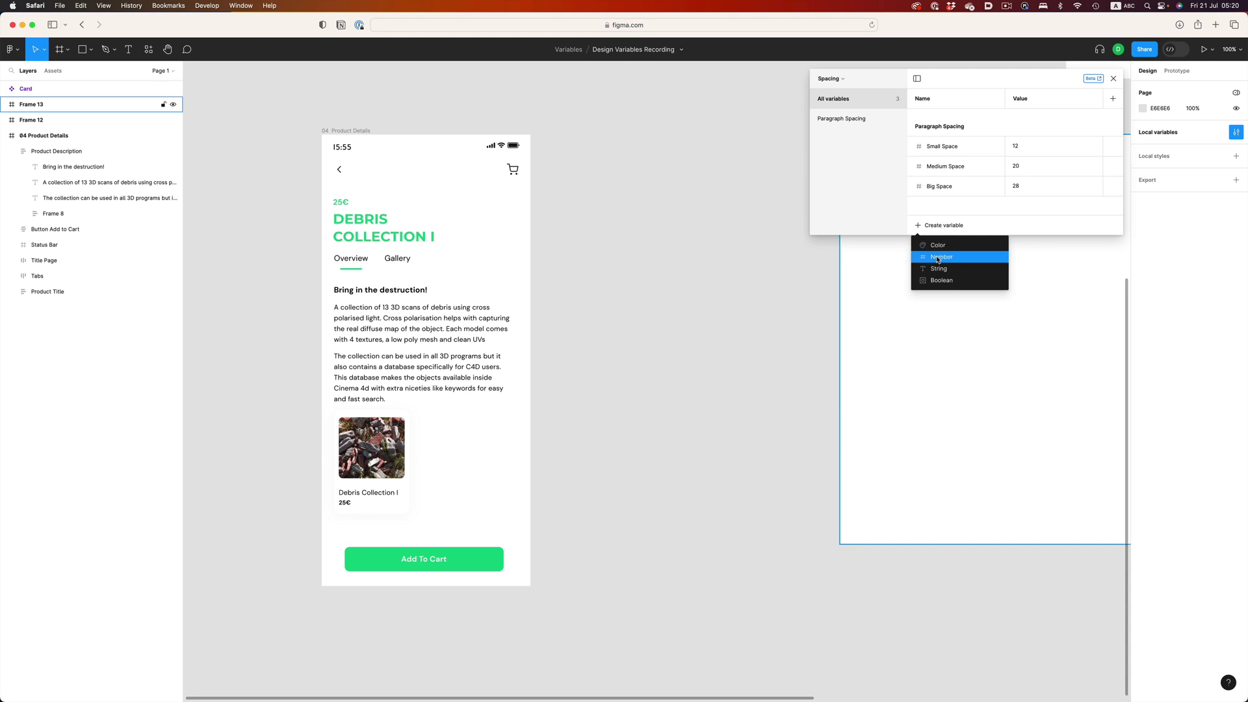
click(882, 226)
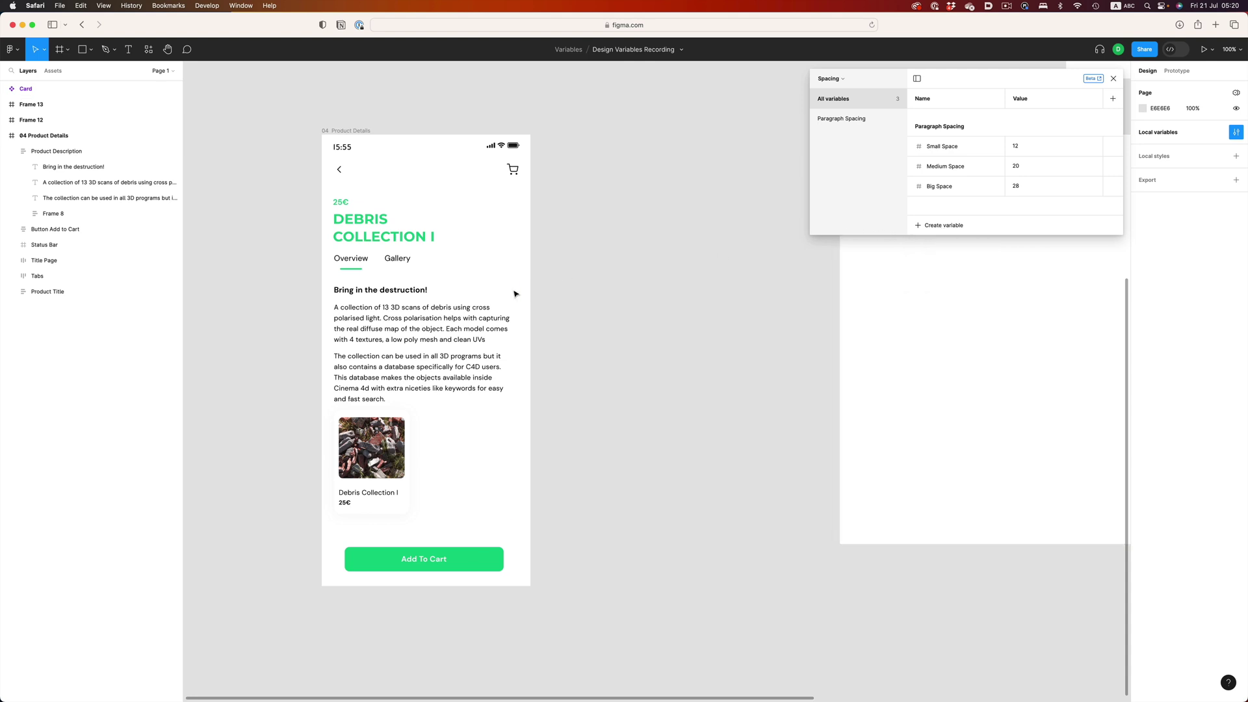
- Bind the Product Description gap to Big Space, then Medium Space, finally Small Space (12)
click(489, 312)
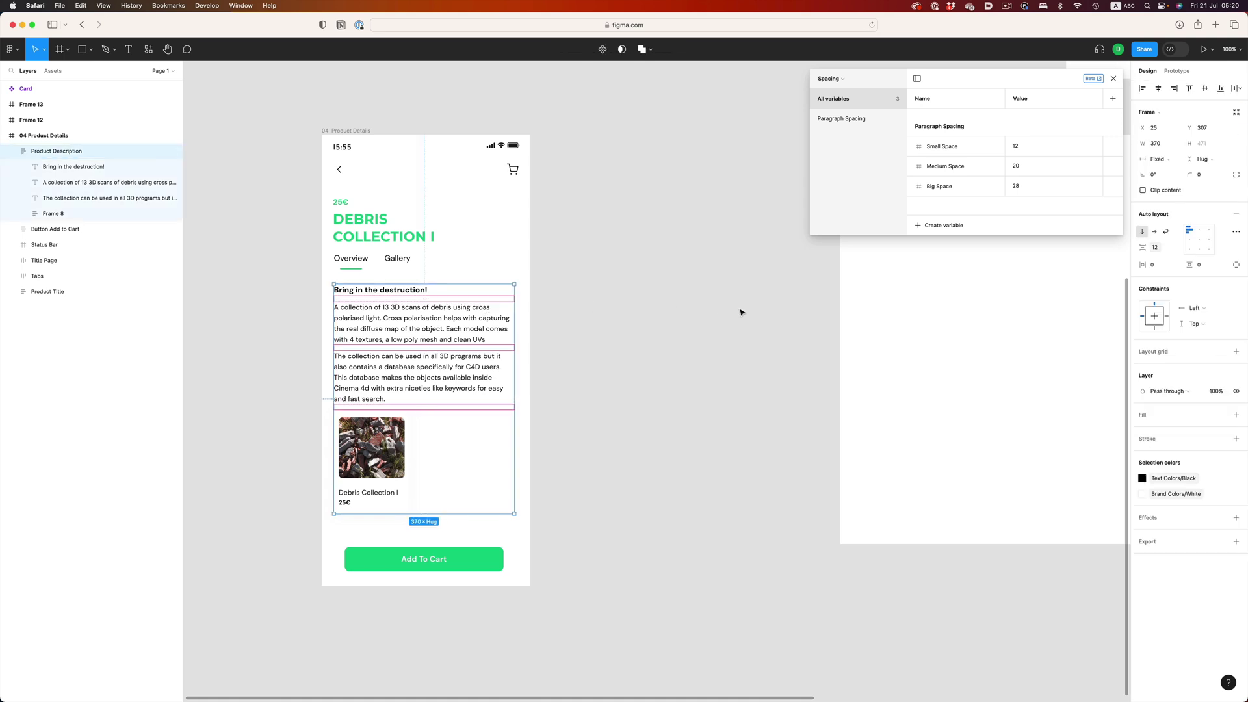
click(1178, 249)
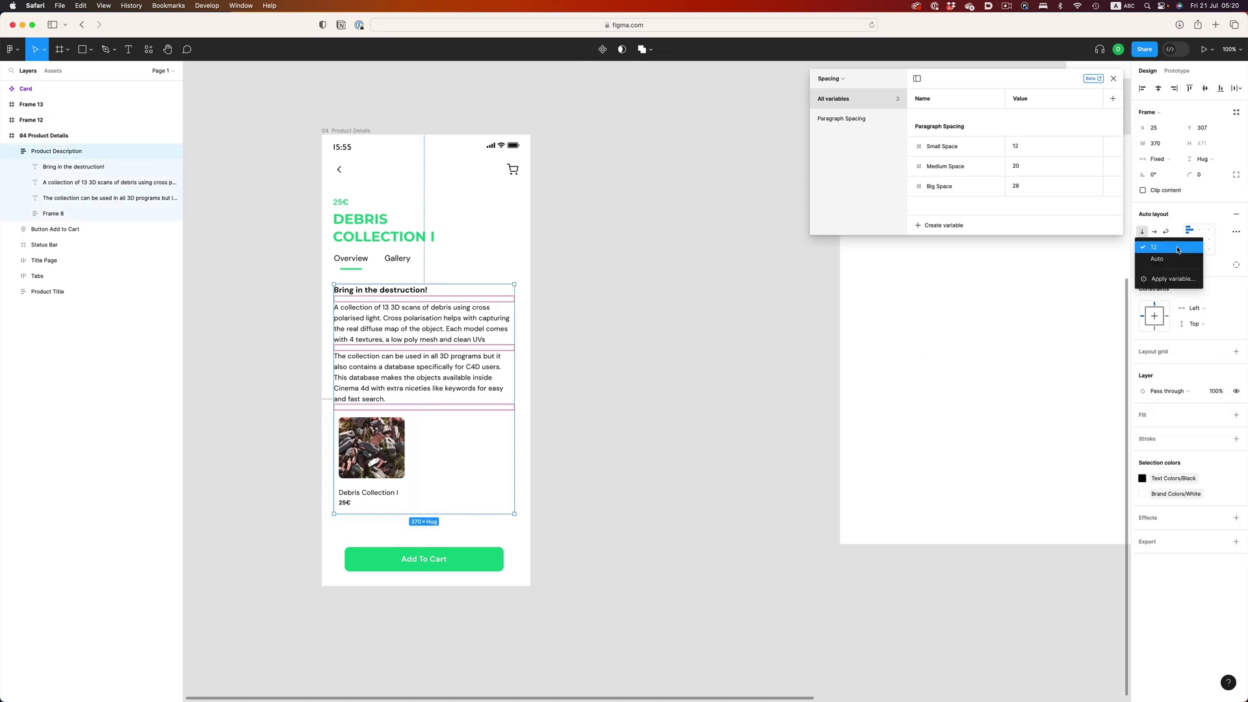
click(1173, 278)
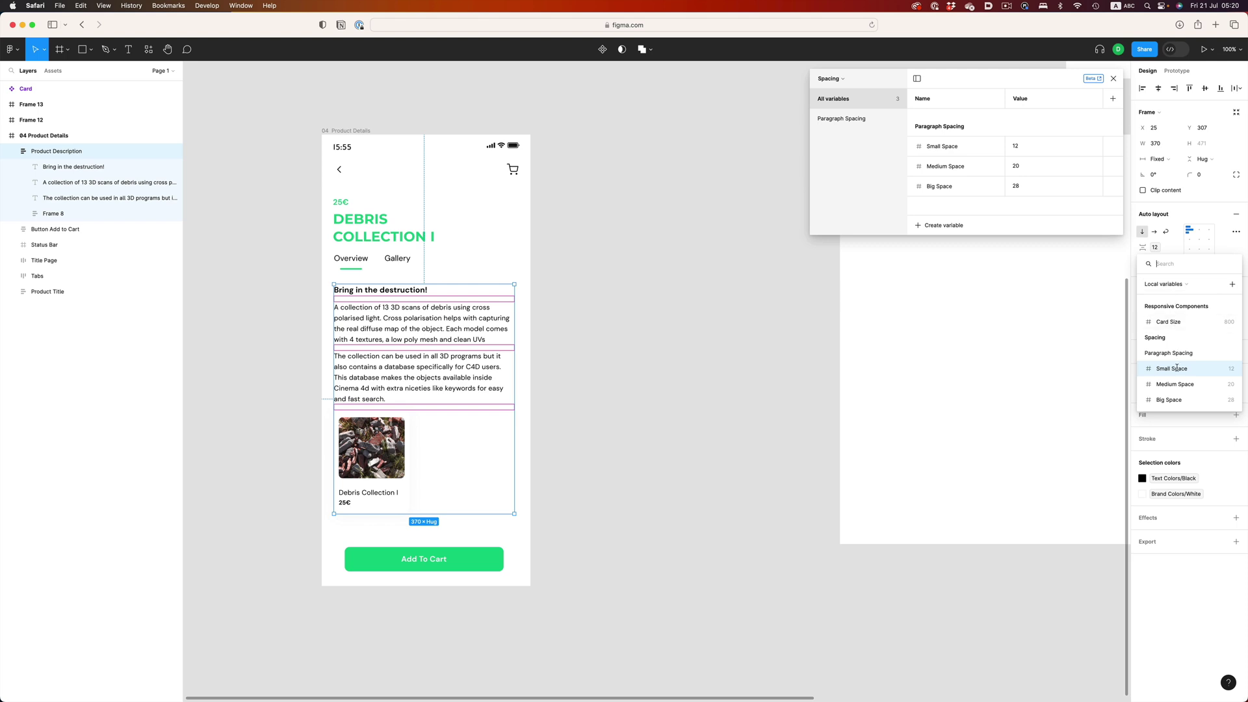
click(1170, 400)
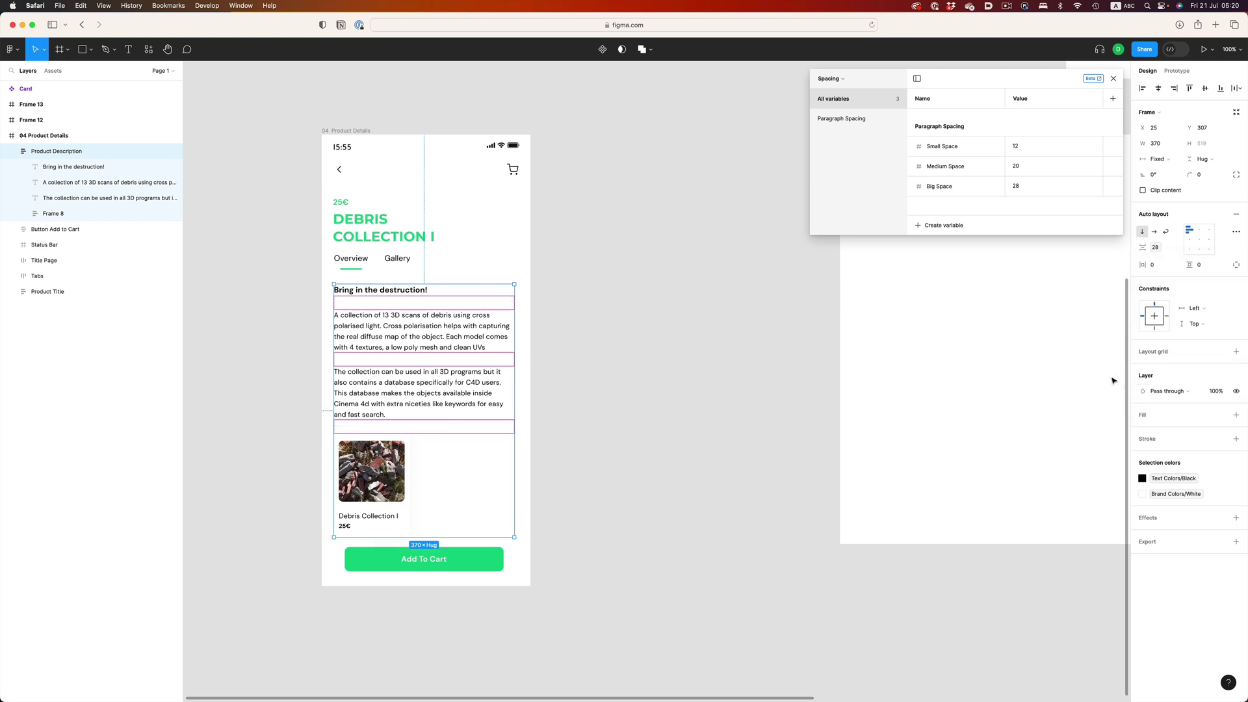
click(1178, 249)
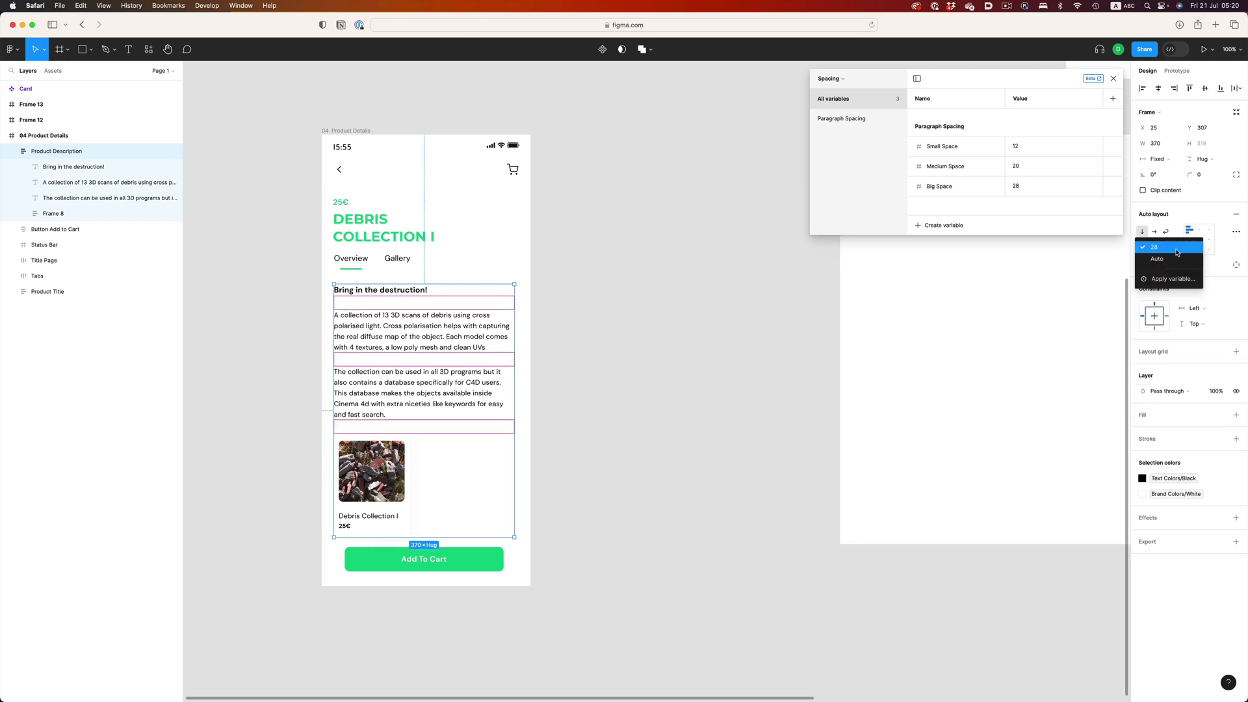
click(1162, 280)
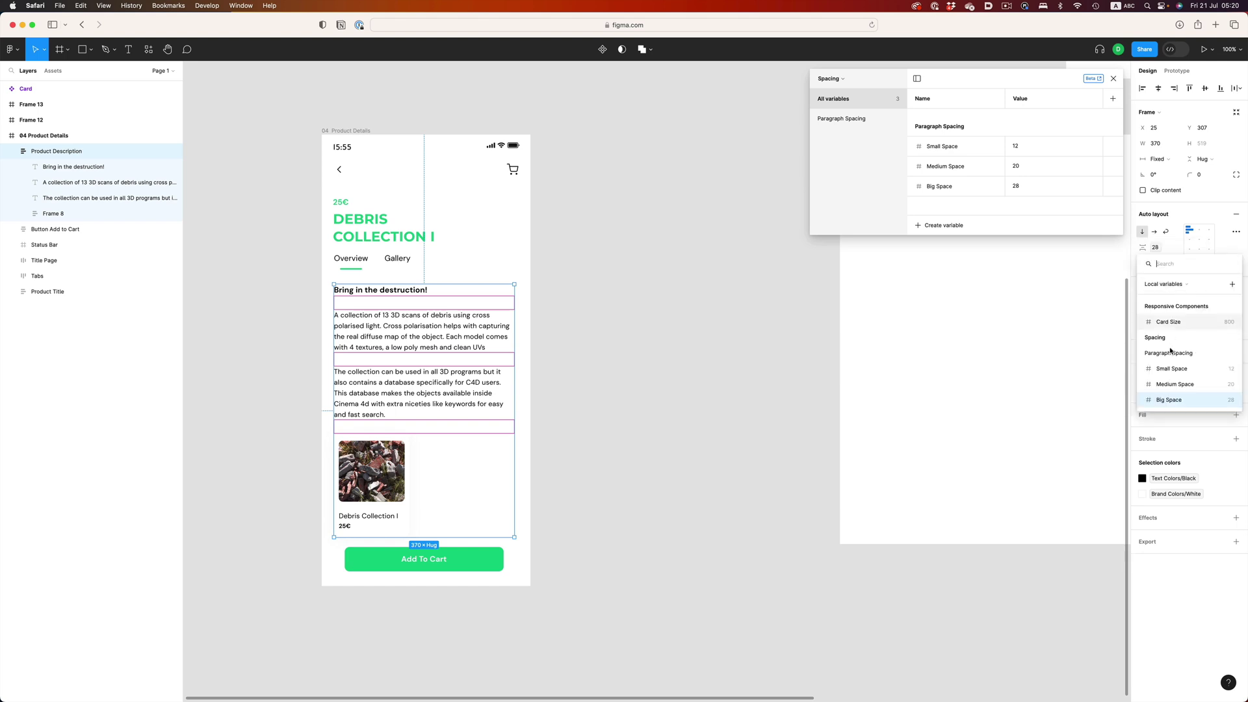
click(1171, 384)
click(1175, 248)
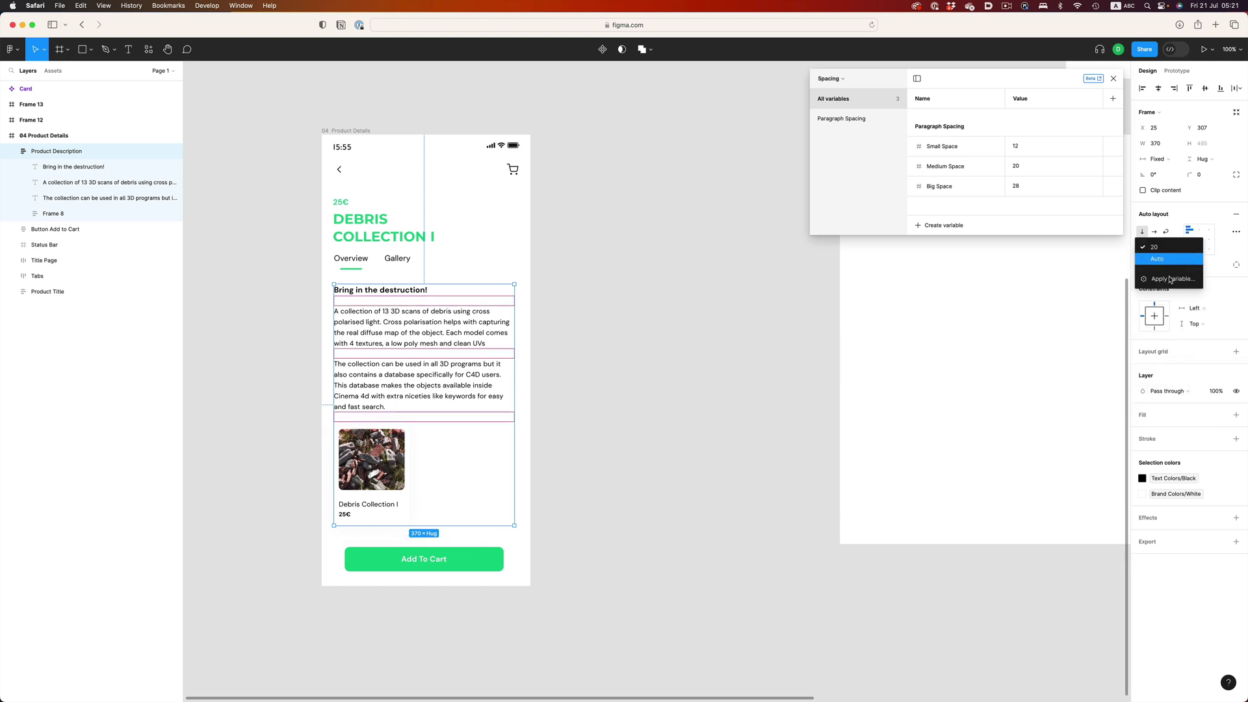
click(1168, 284)
click(1169, 368)
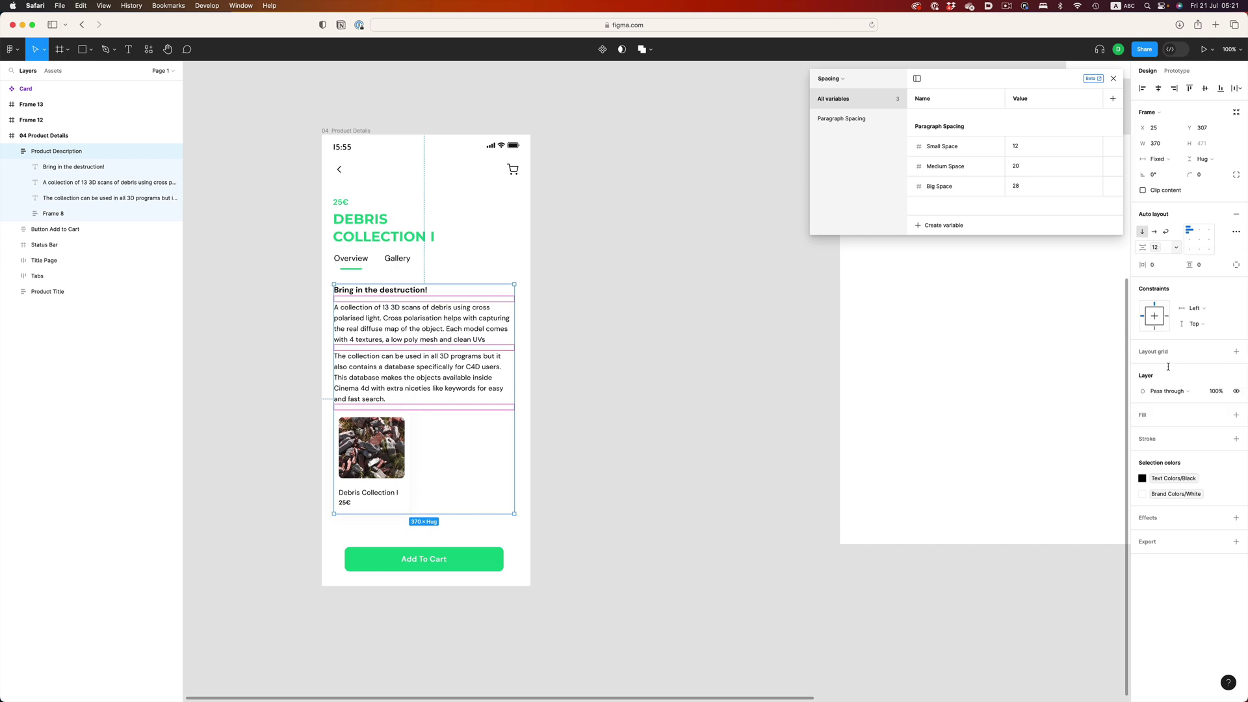
click(806, 303)
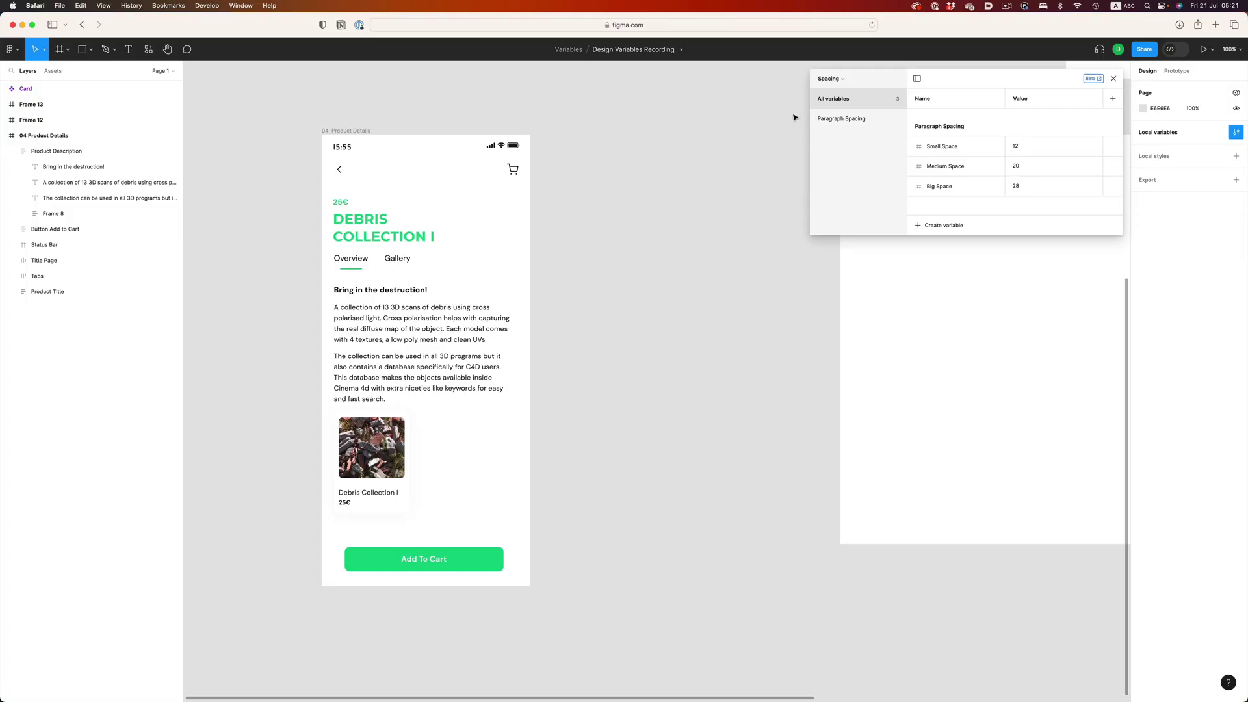
- In the Colors collection, darken Brand Color and then change it to vivid purple 9128D1
click(829, 80)
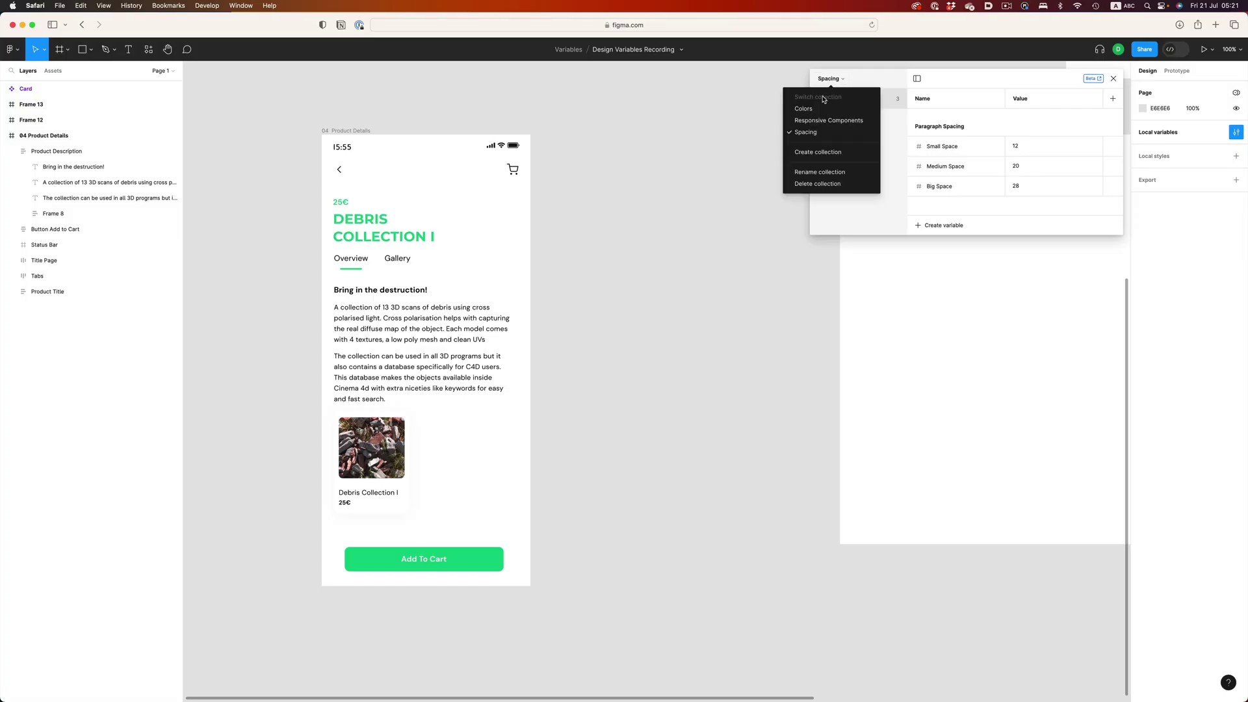
click(817, 108)
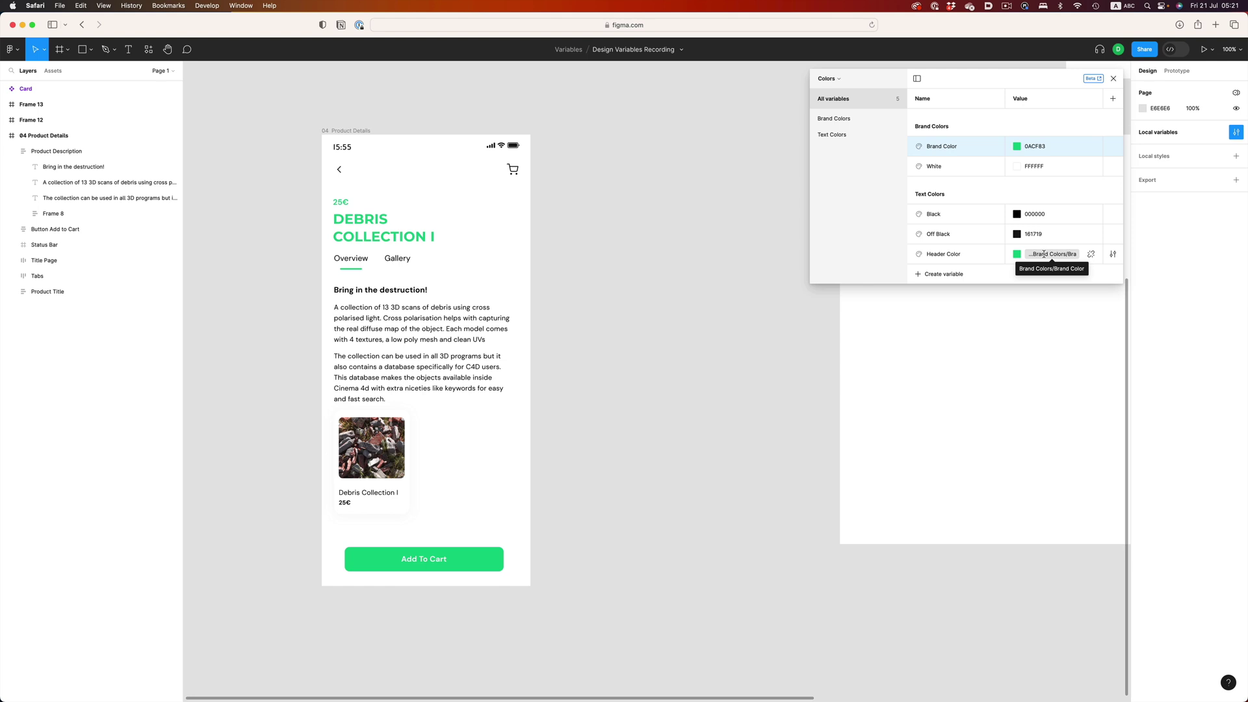
click(1018, 147)
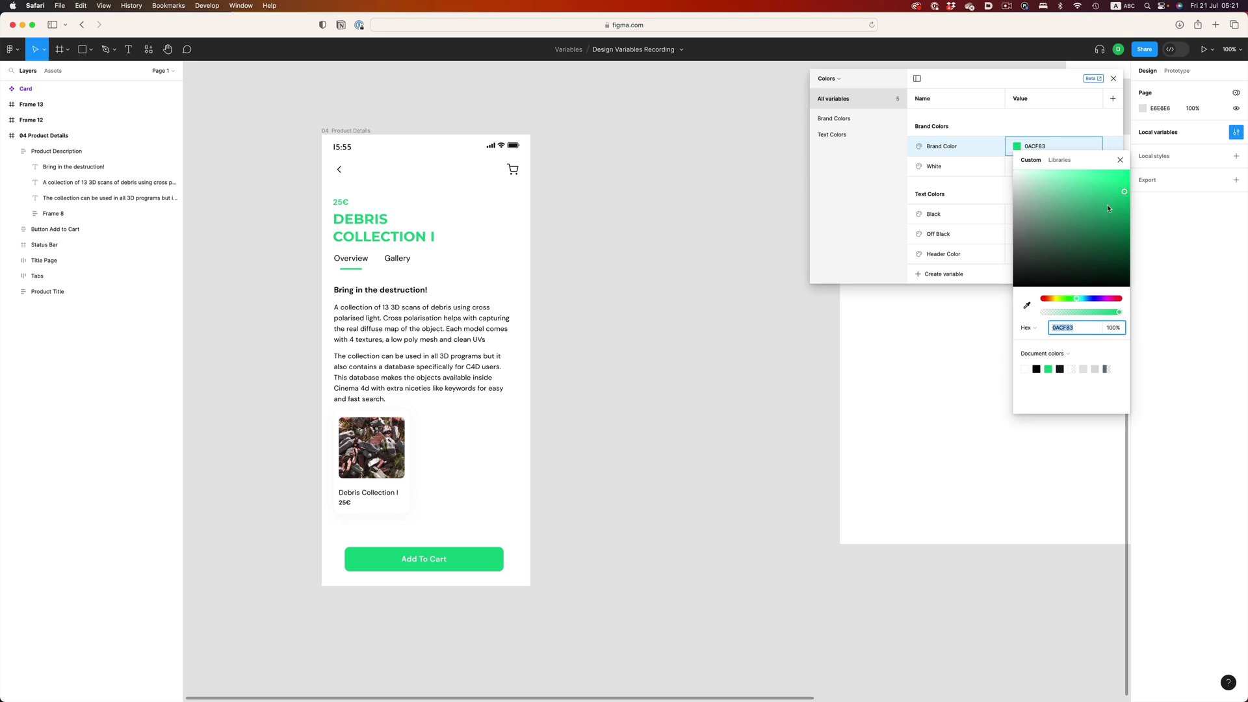
drag(1107, 205, 1019, 249)
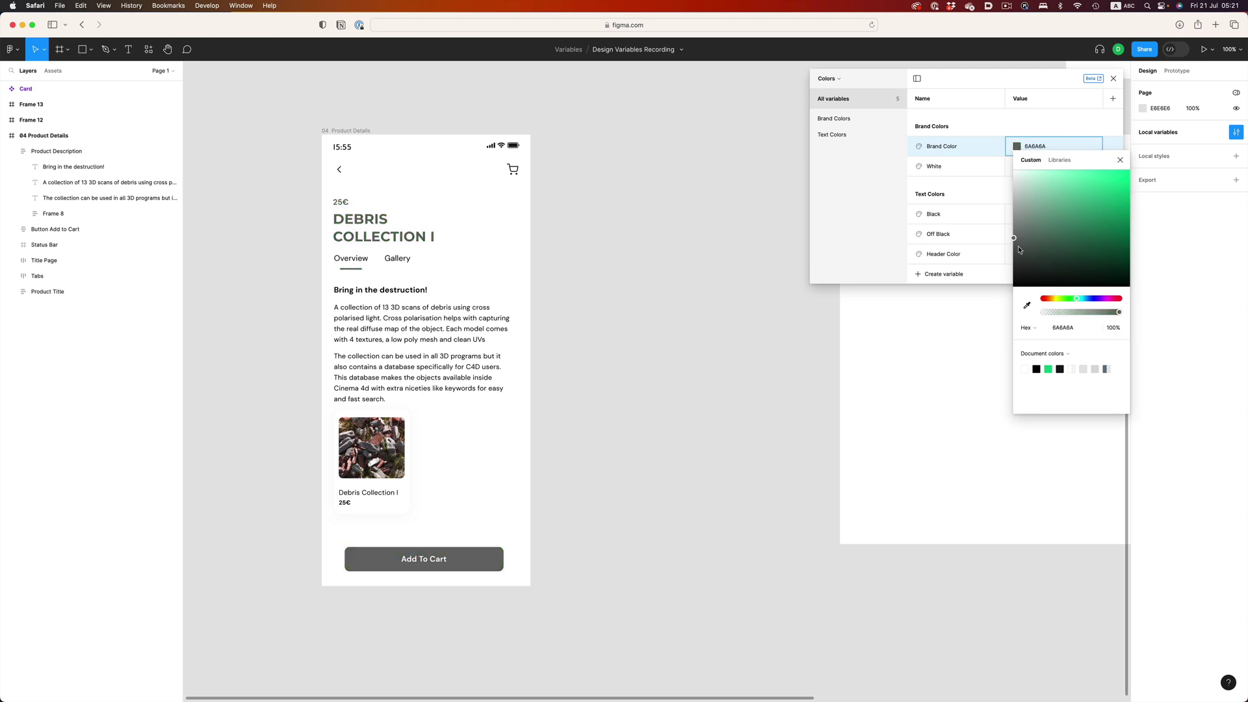
click(1099, 301)
drag(1105, 189, 1108, 192)
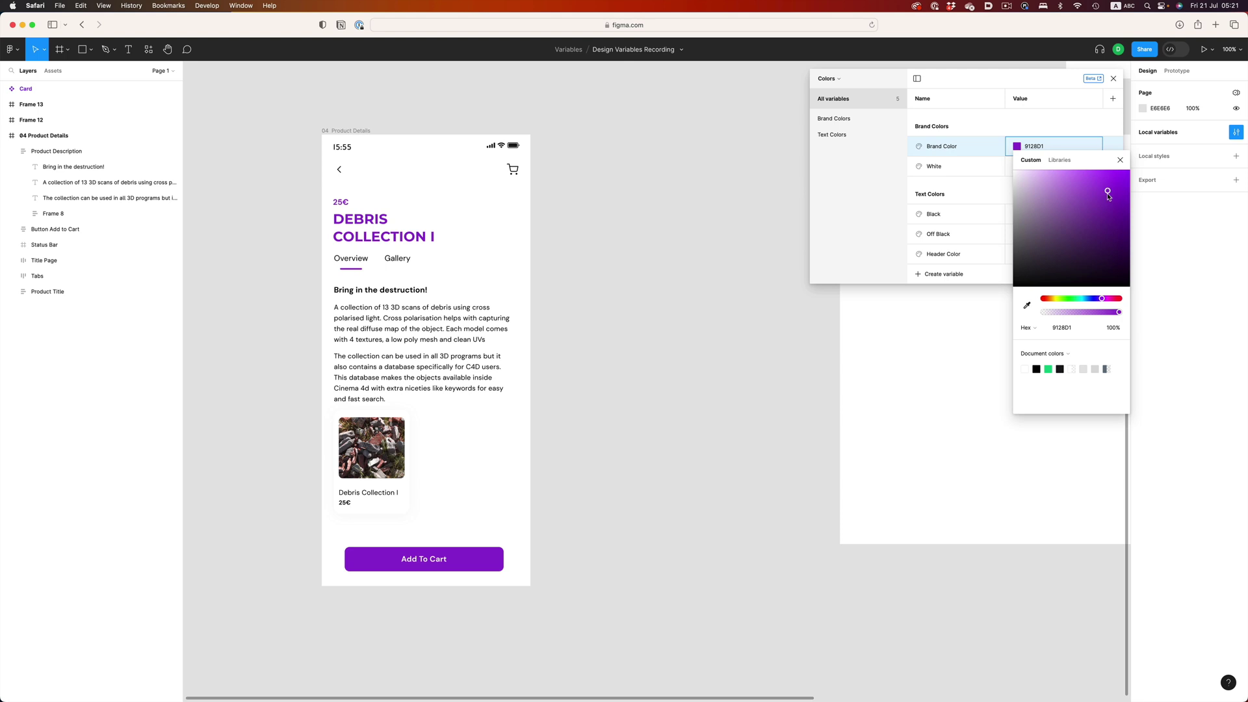
- Close the colour editor and undo twice to restore Brand Color to green 0ACF83
click(857, 197)
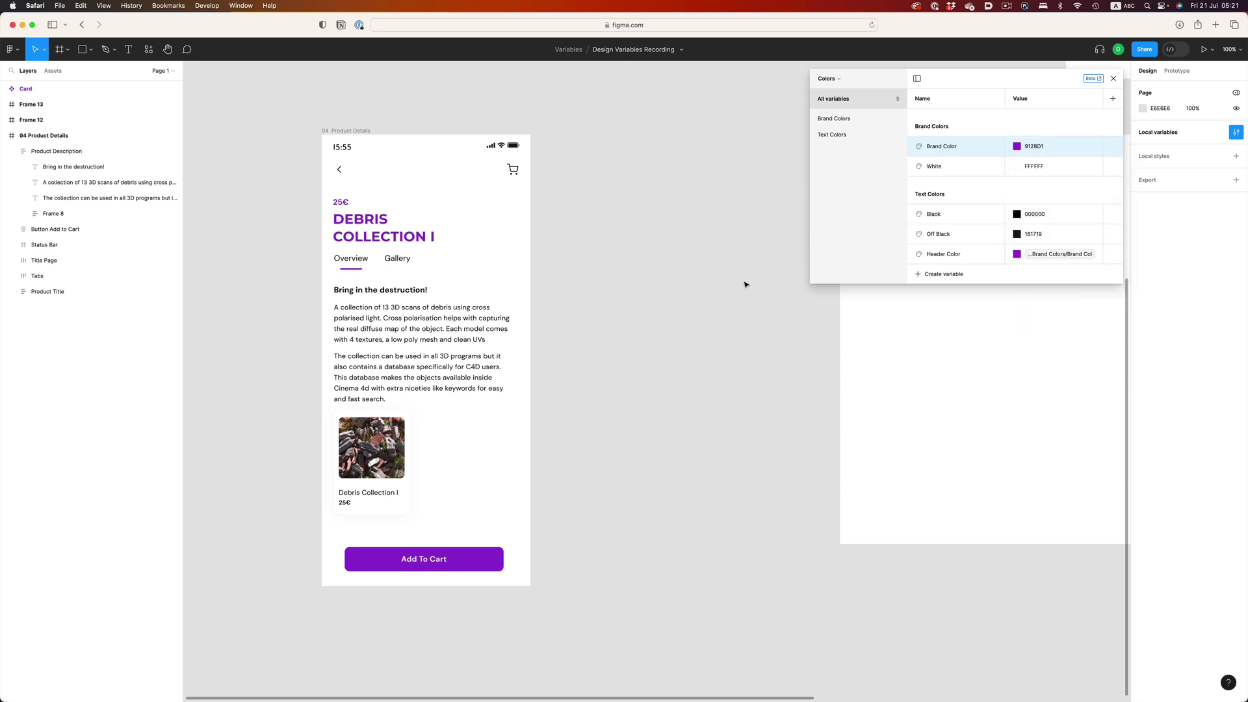
key(super+z)
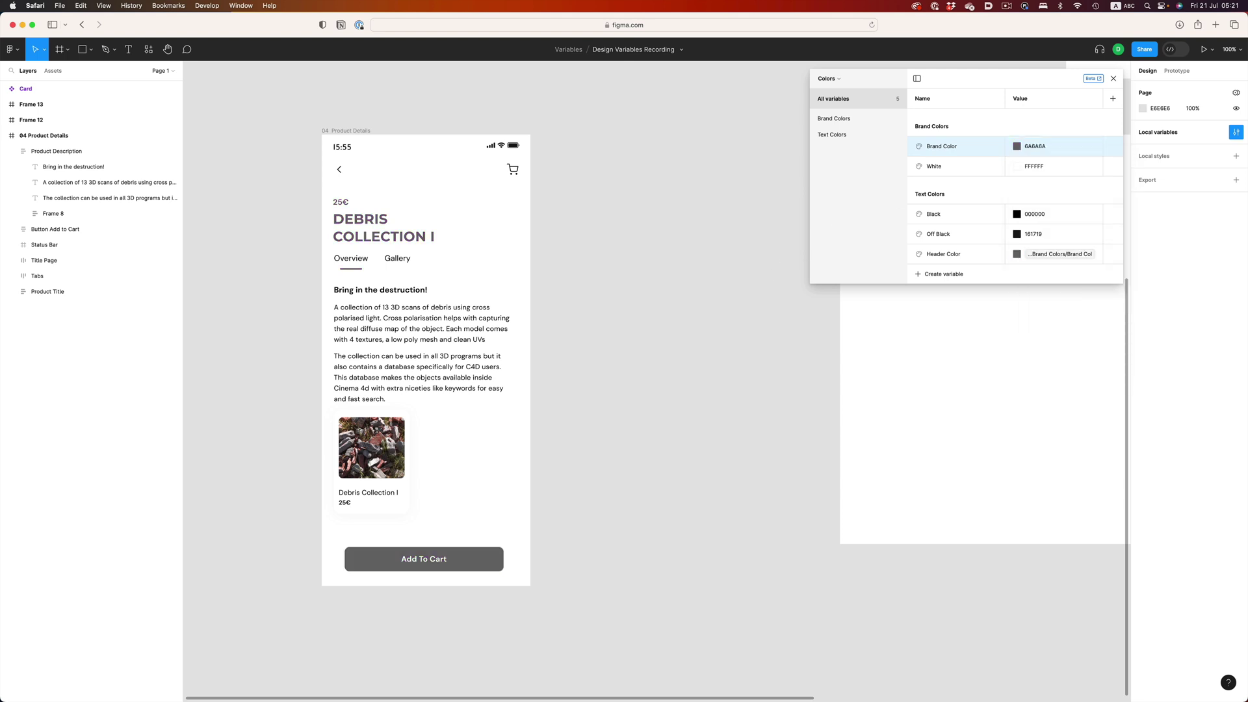
key(super+z)
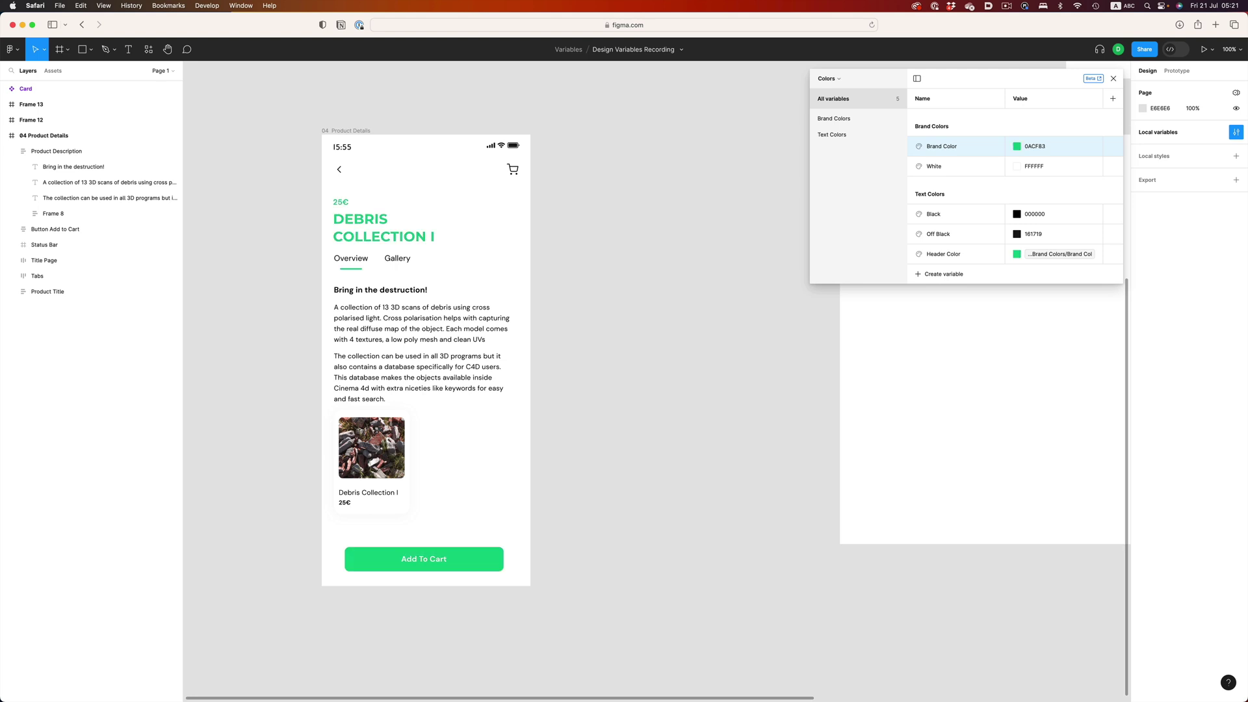
- Create a colour variable named Color and alias it to Text Colors/Off Black
click(947, 274)
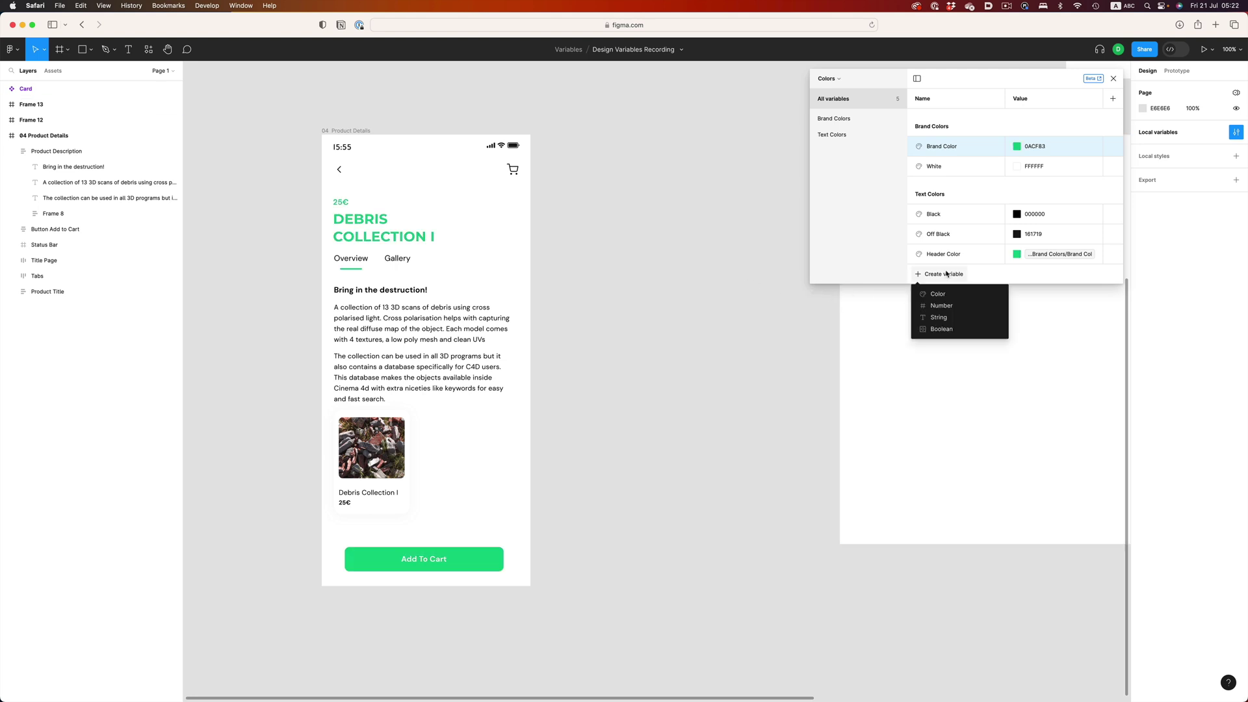
click(941, 295)
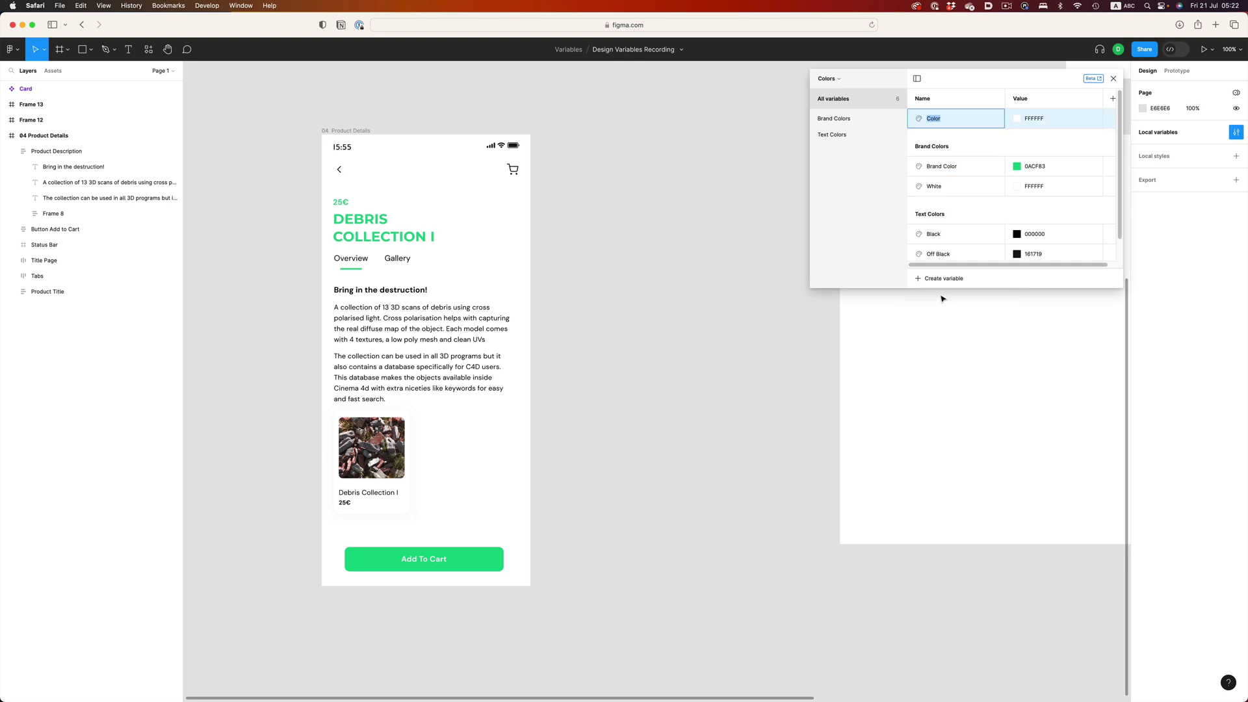
right_click(1029, 119)
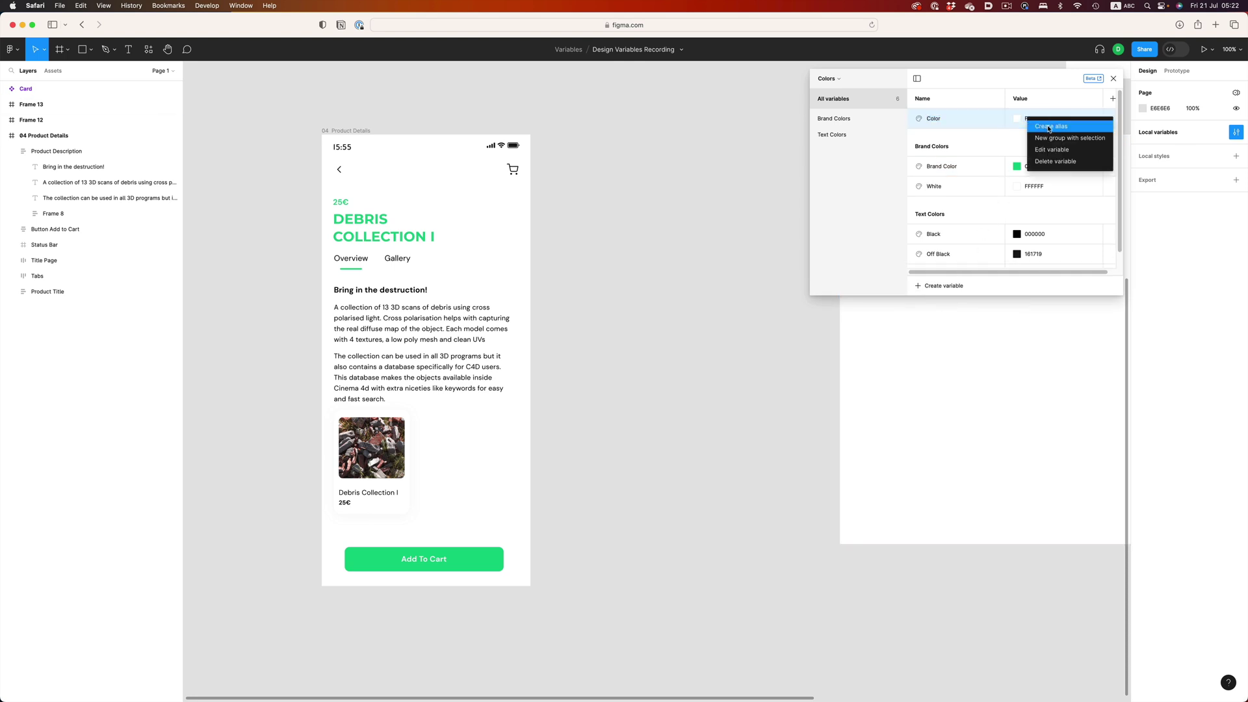
click(1048, 127)
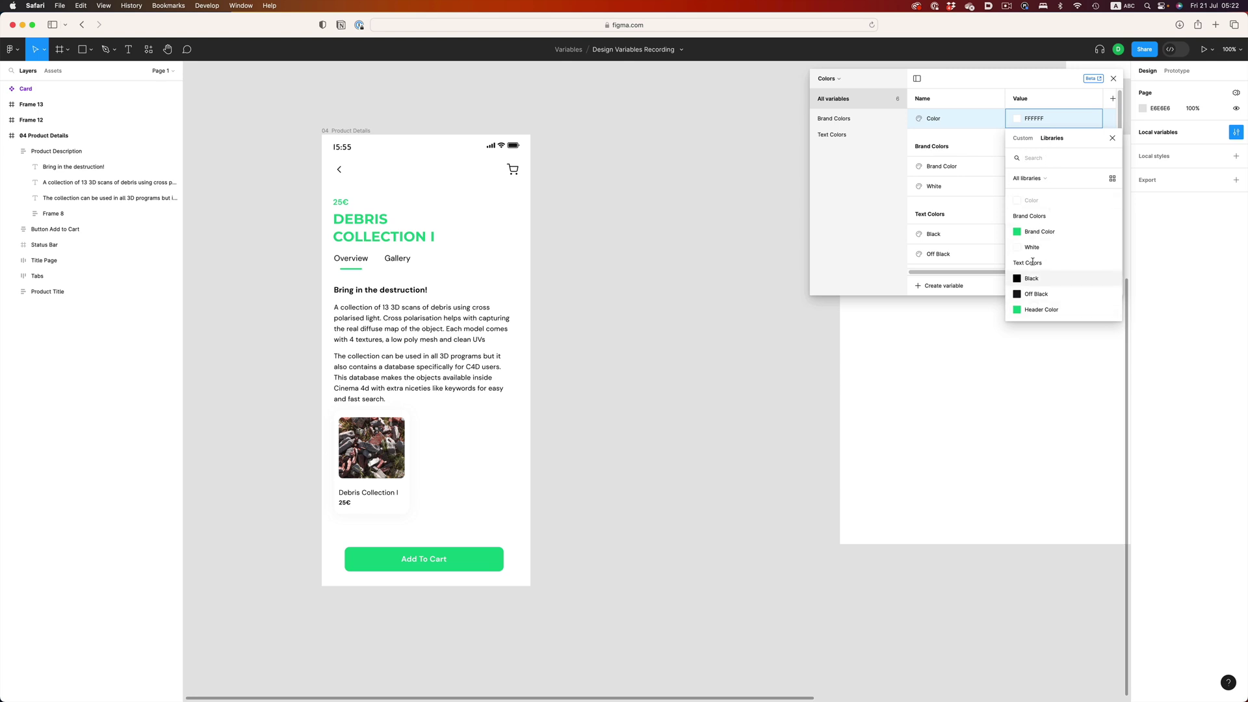
click(1034, 293)
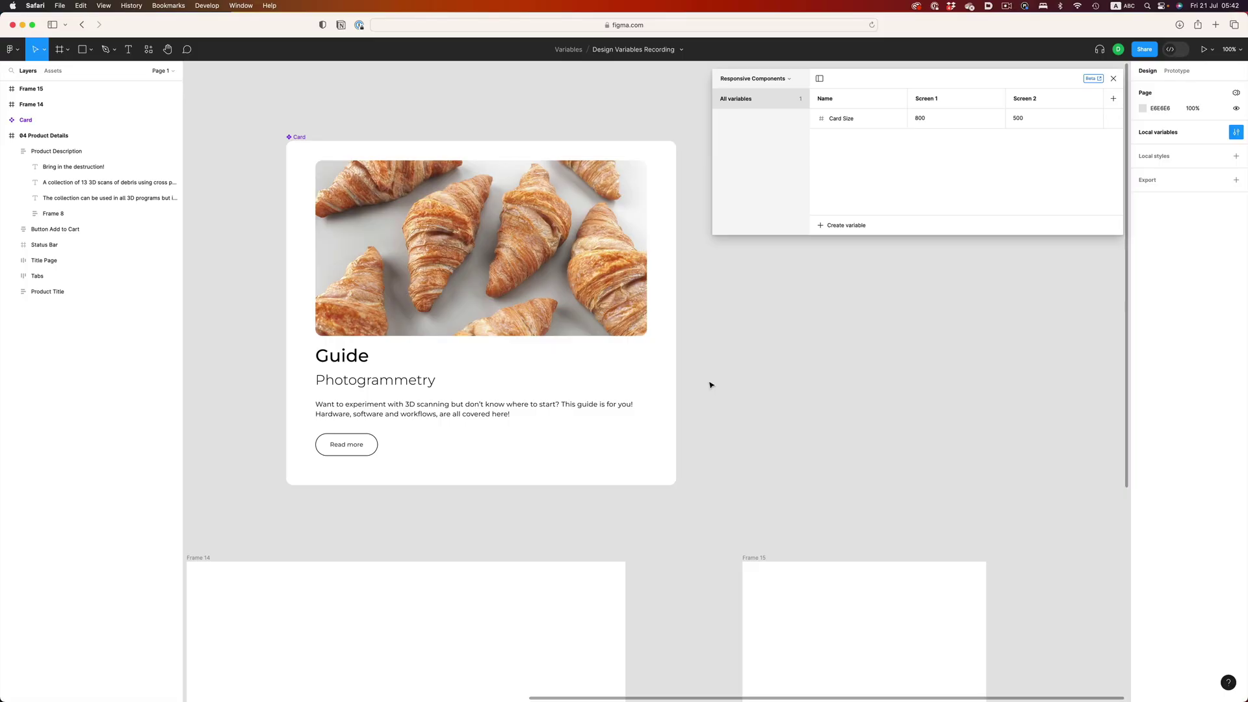
- Resize the Card narrower to about 427 wide
click(671, 386)
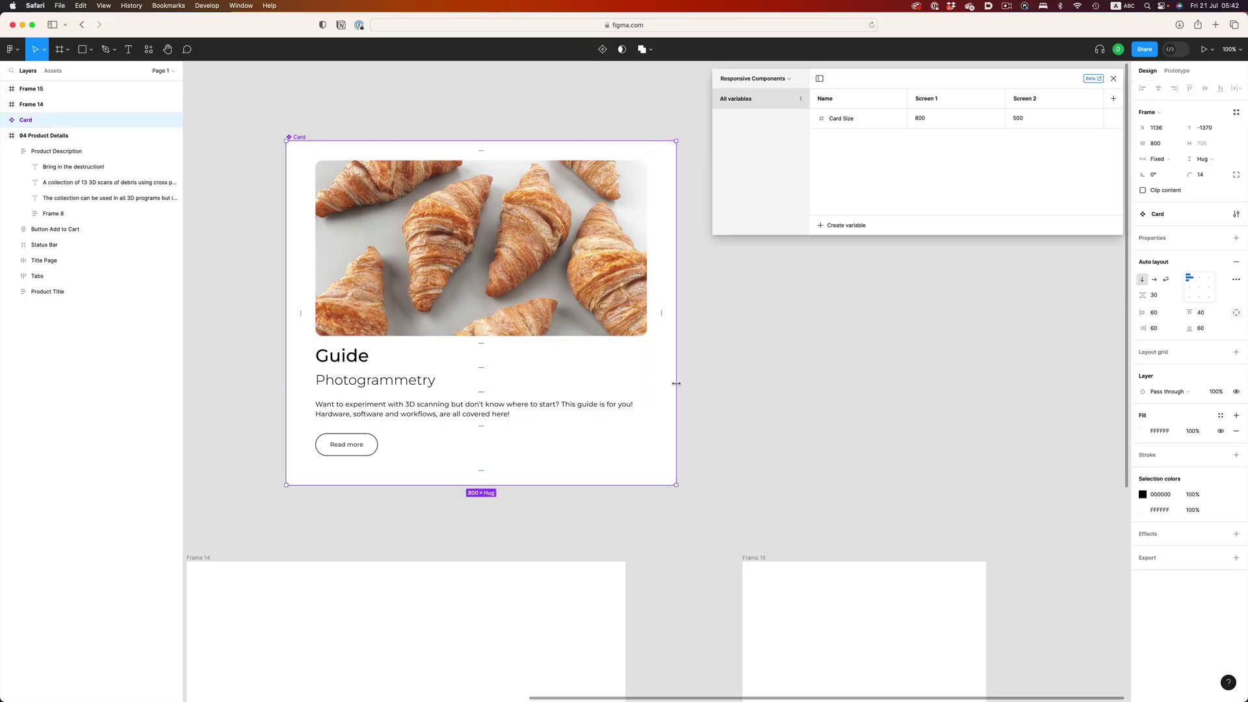
drag(676, 383, 521, 384)
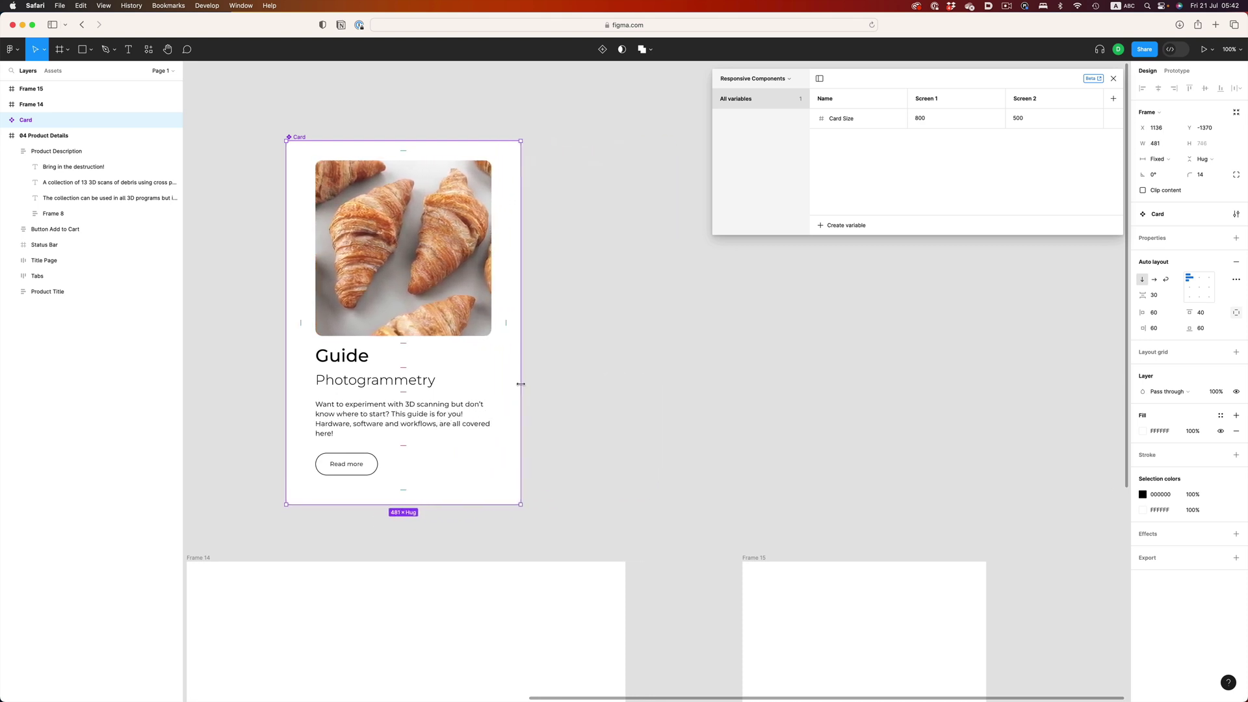
click(756, 376)
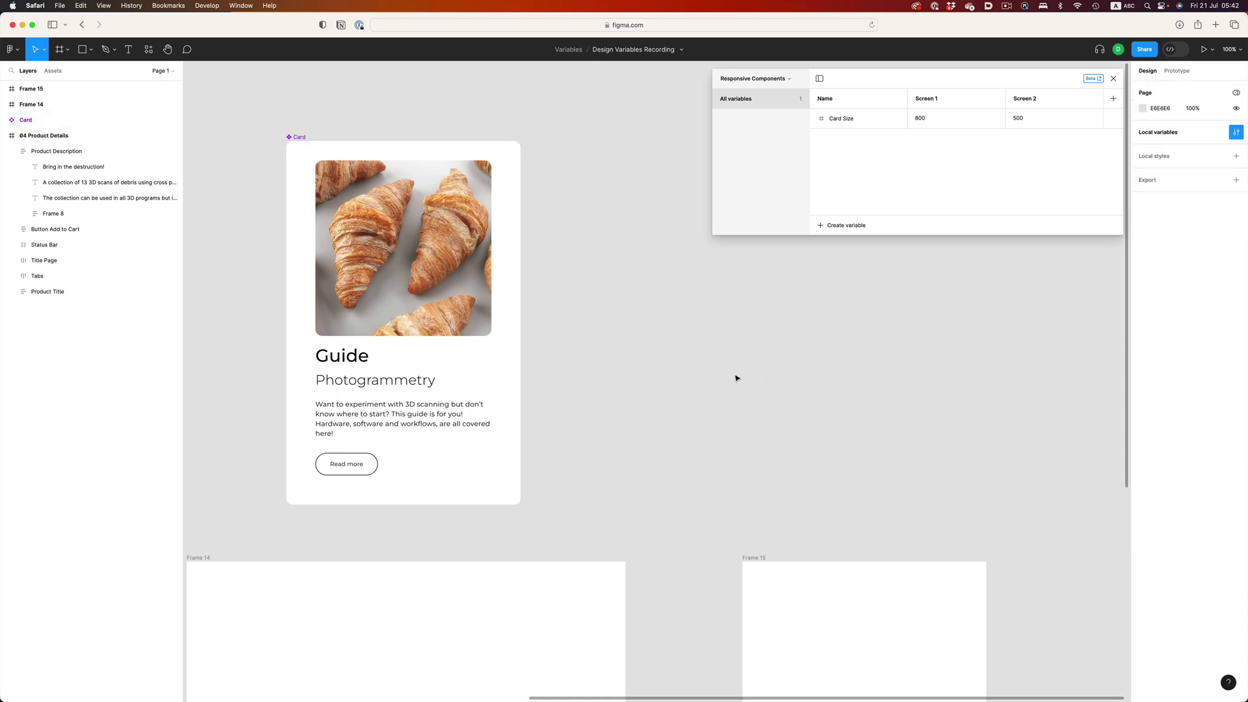
- Check the Card Size values for Screen 1 (800) and Screen 2 (500), leaving them unchanged
scroll(736, 376, down, 1)
key(minus)
scroll(702, 360, right, 2)
scroll(702, 360, down, 1)
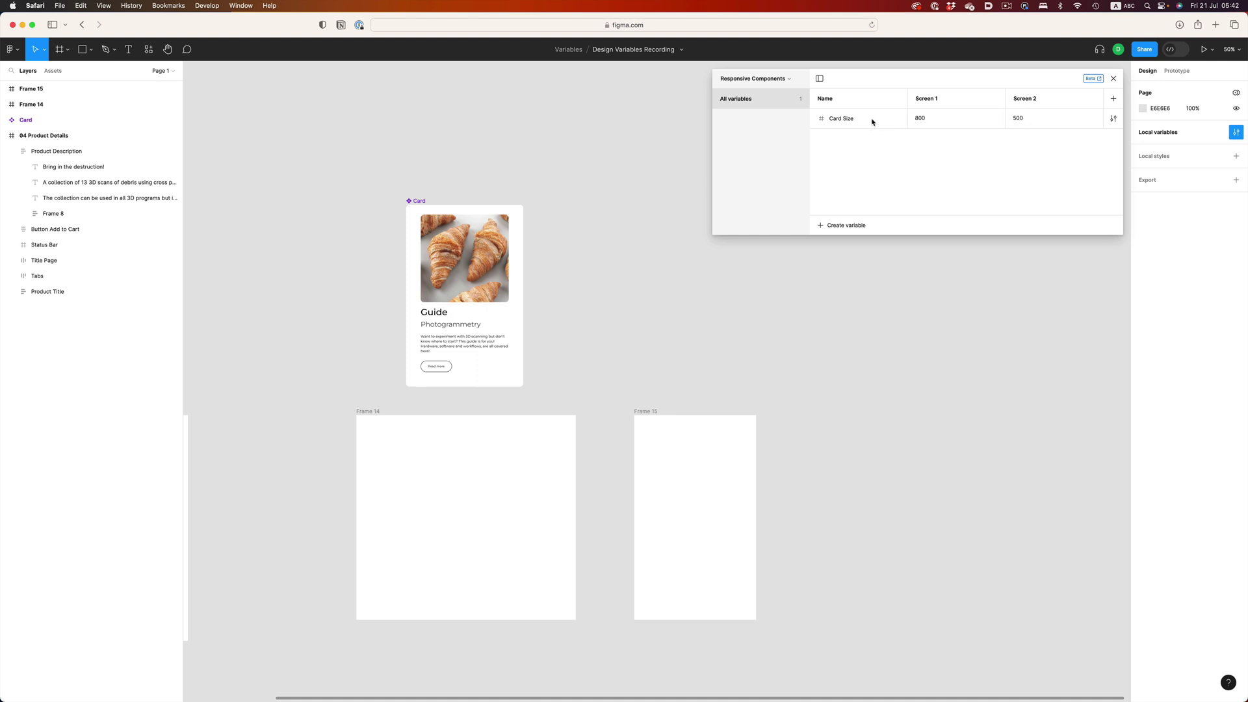
double_click(918, 121)
double_click(1018, 122)
click(1001, 144)
- Bind the Card's width to the Card Size variable, then drag the Card into a screen frame
click(416, 200)
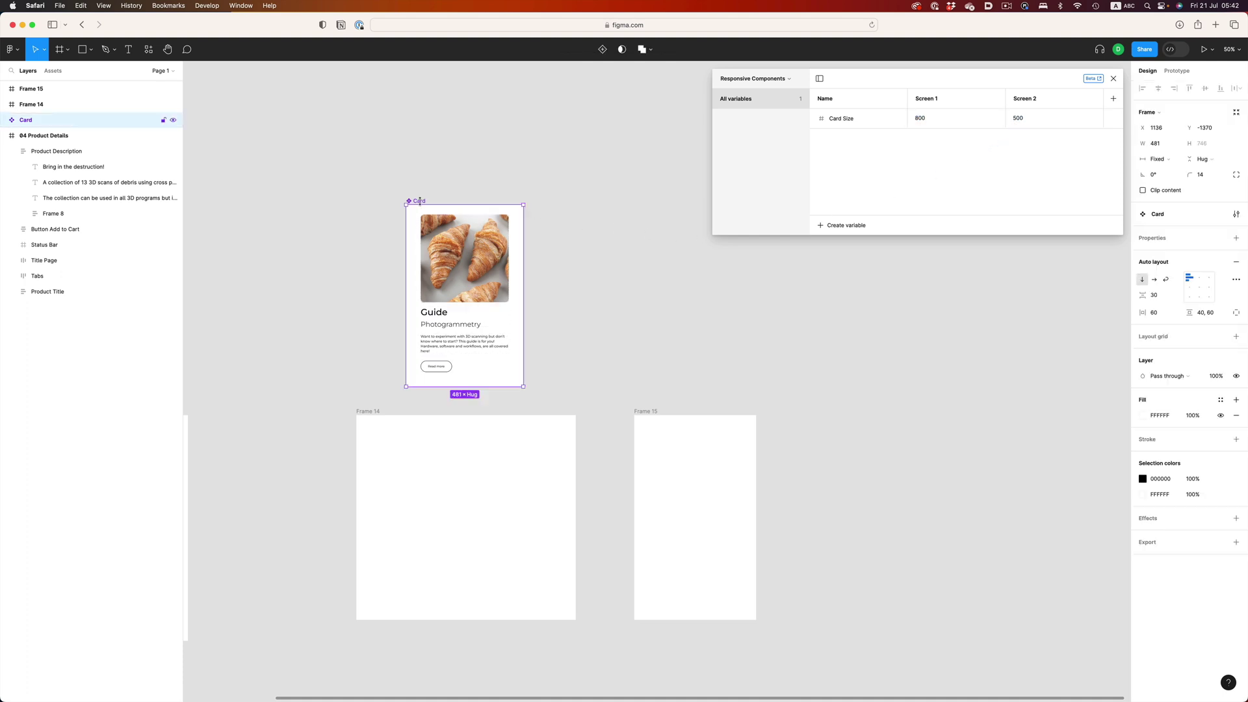
click(1176, 143)
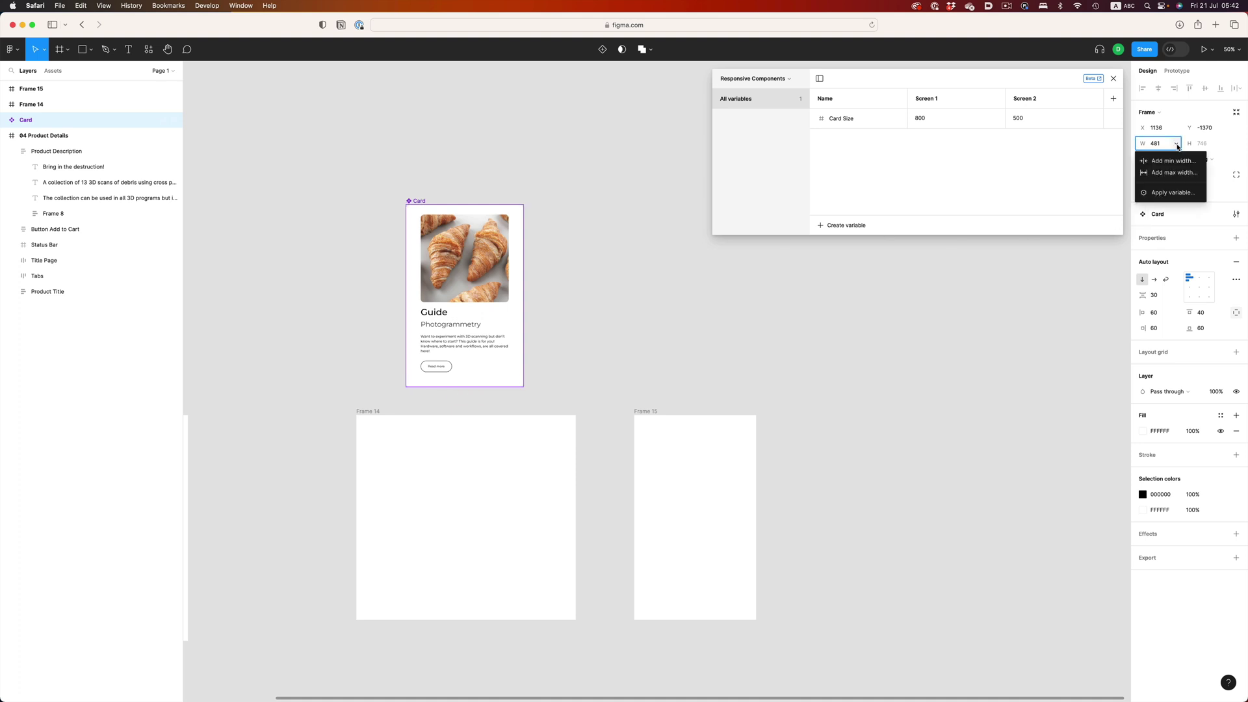
click(1174, 192)
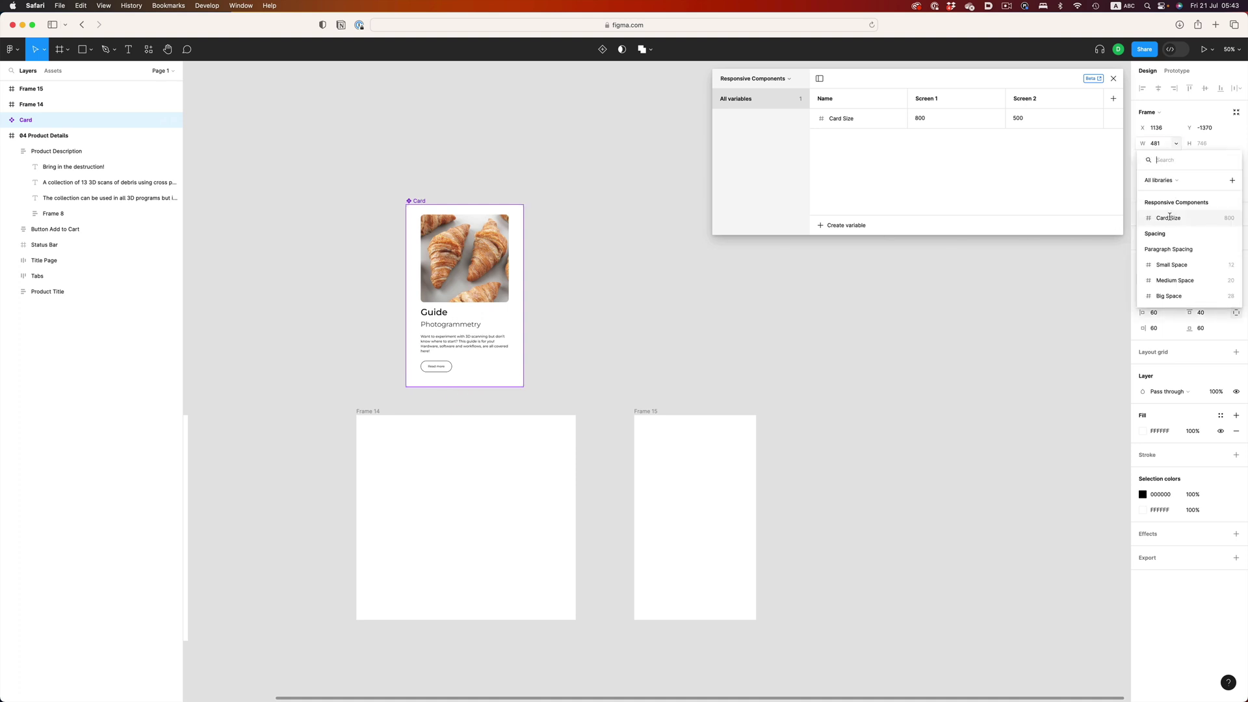
click(1169, 217)
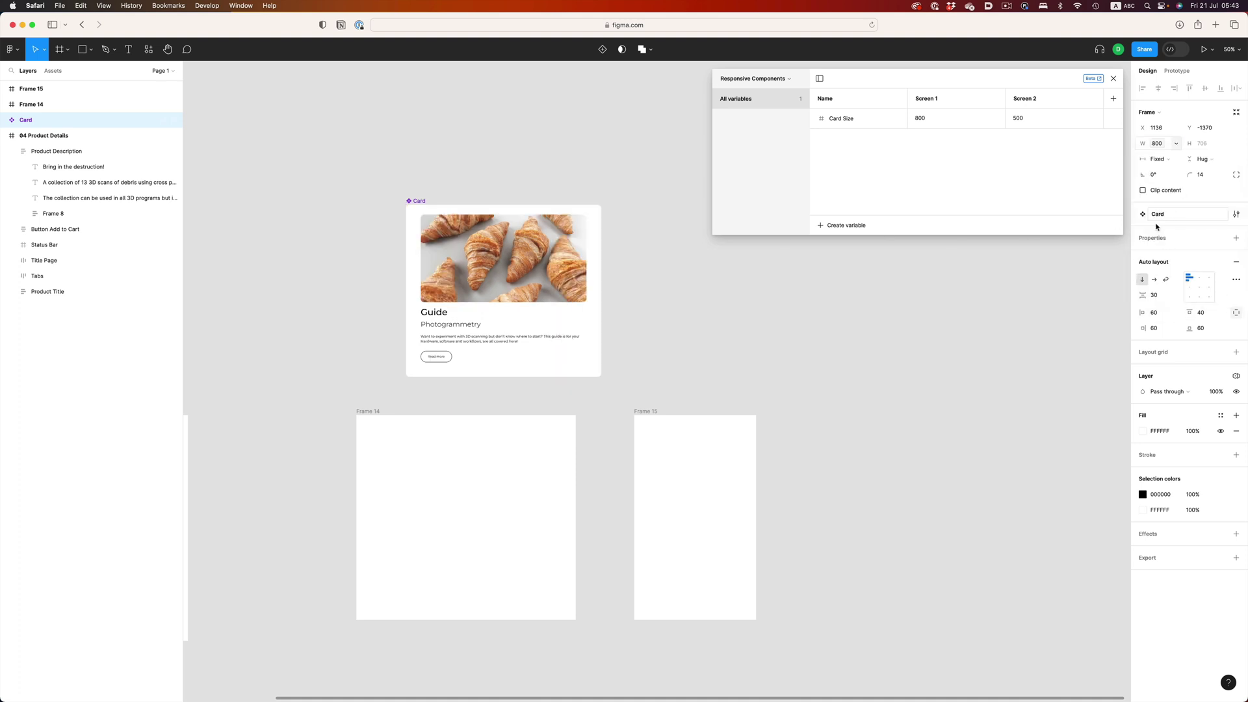
click(692, 292)
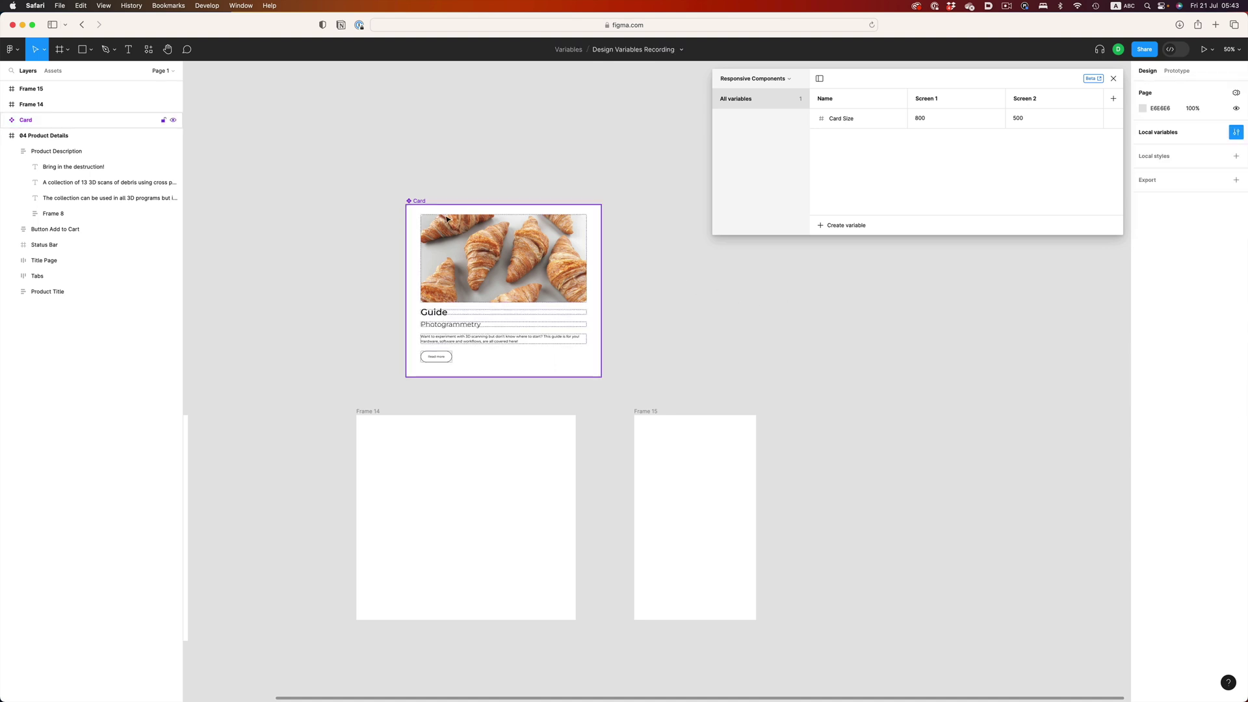
drag(418, 212, 652, 440)
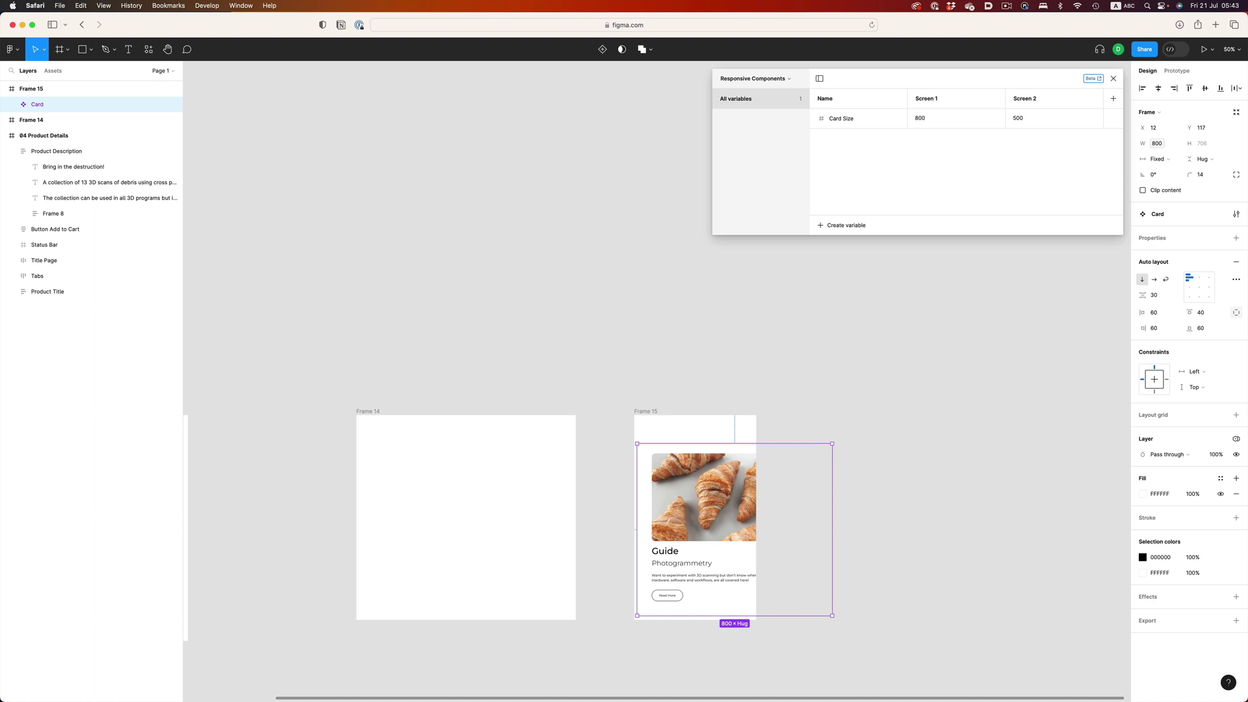
- Set Frame 15 to the Screen 2 mode and move the Card into Frame 14
click(647, 412)
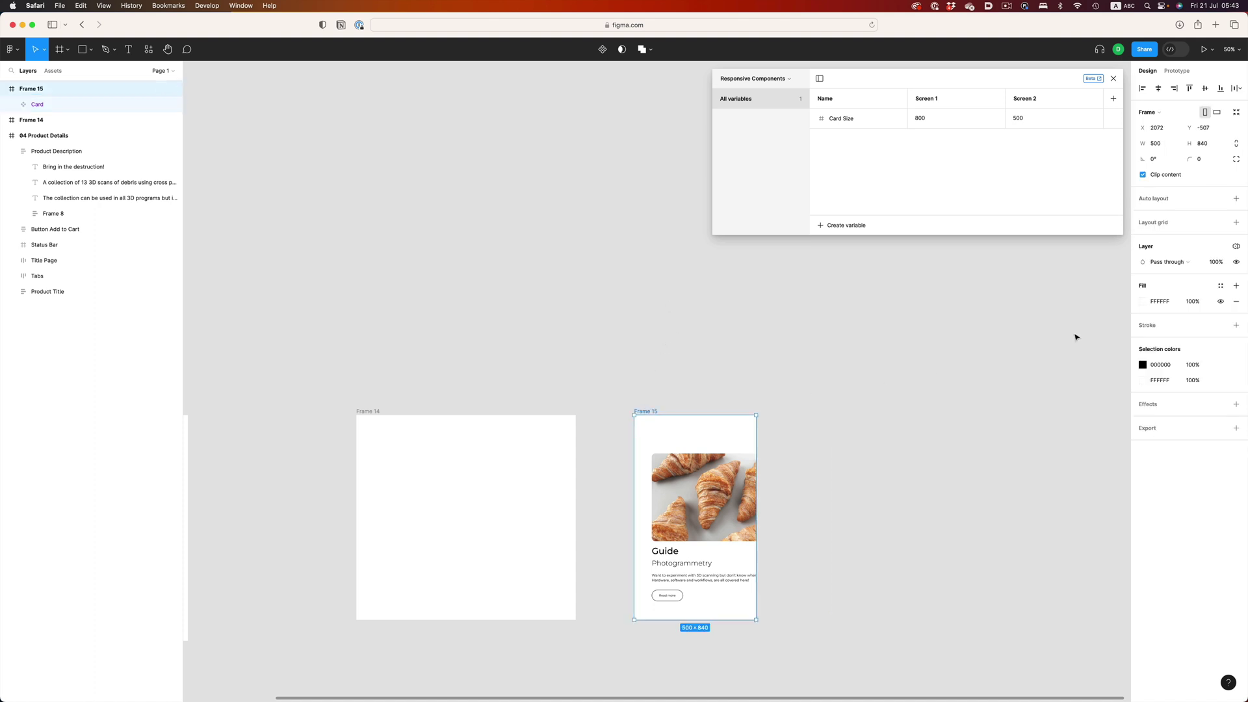
click(1237, 246)
mouse_move(1199, 280)
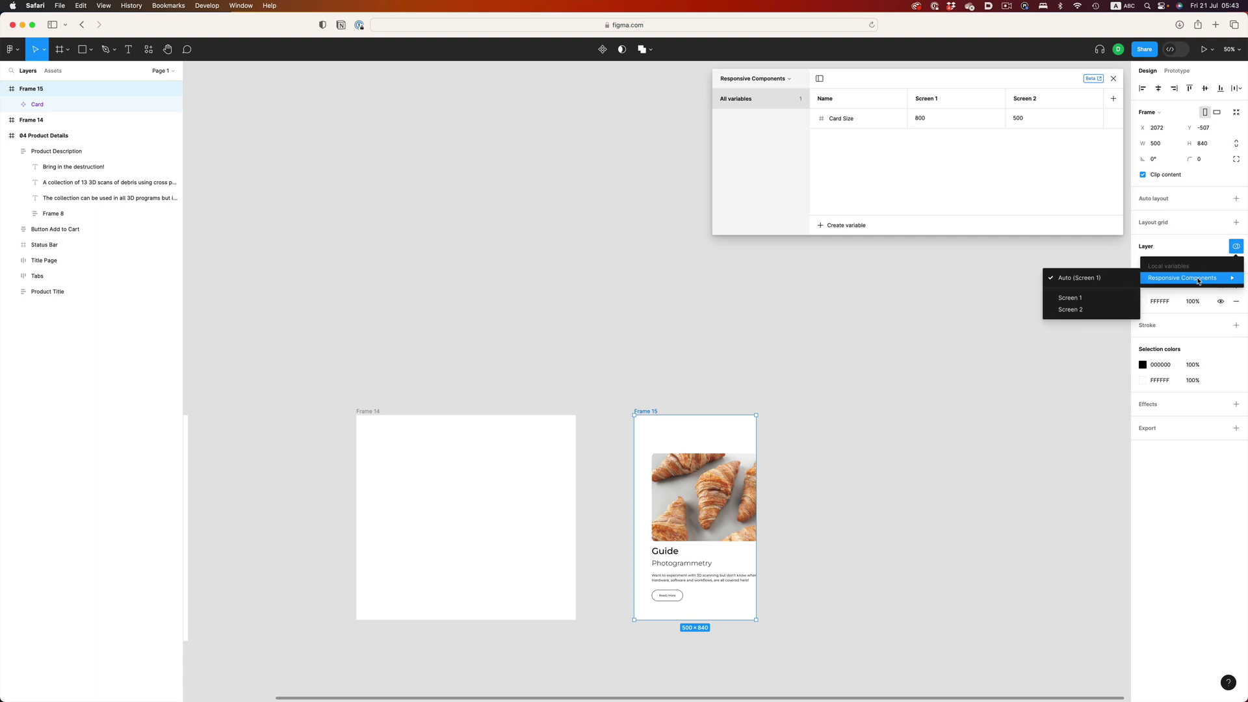
click(1069, 310)
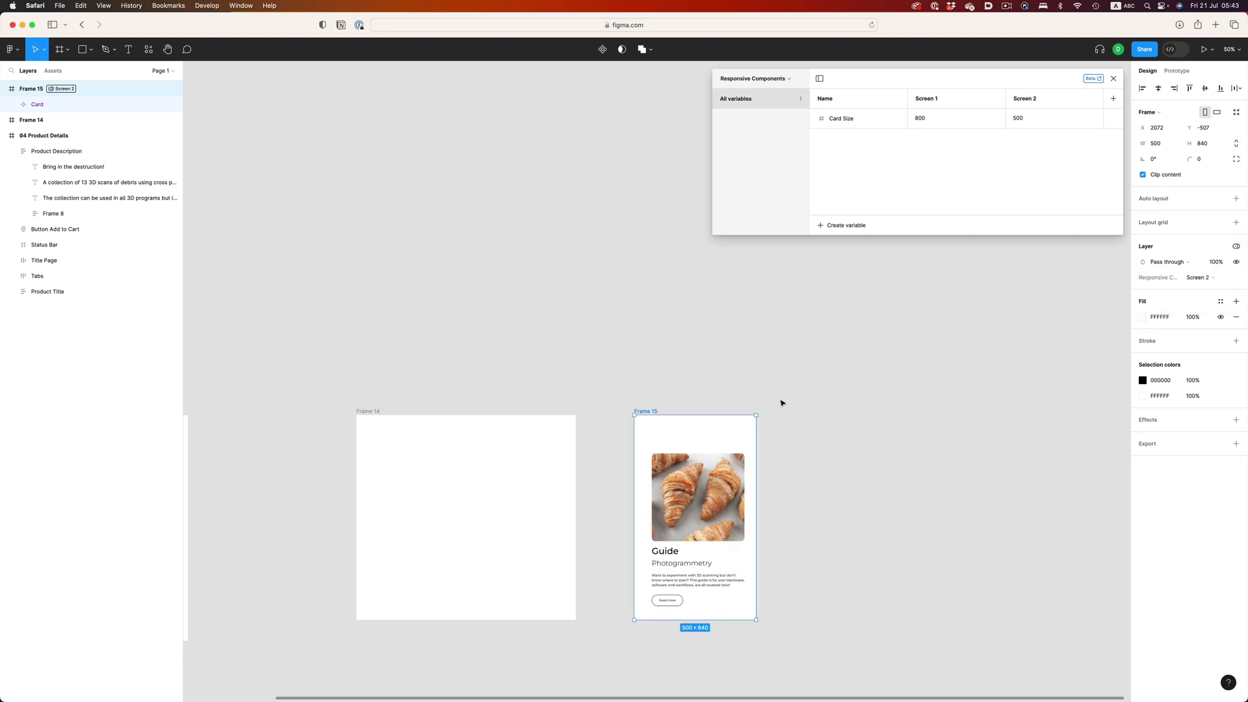
click(704, 471)
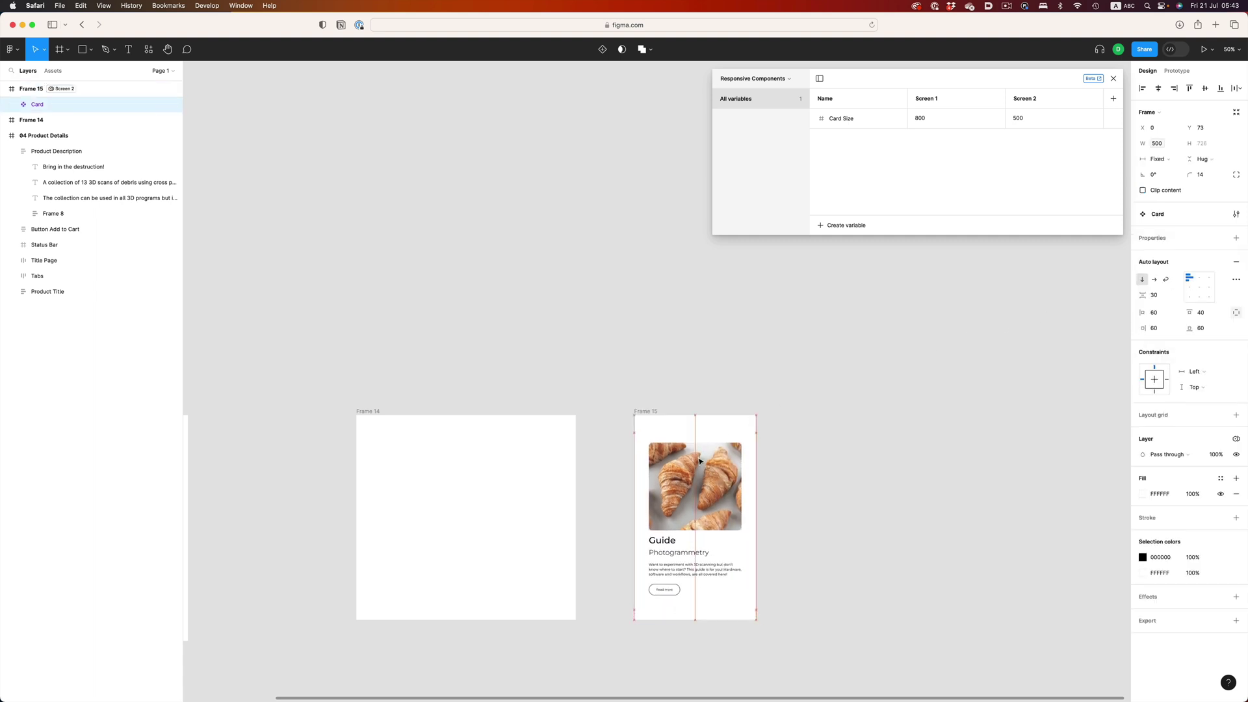
drag(704, 471, 463, 471)
- Set Frame 14 to Screen 1 and drop the Card into Frame 15, shrinking it to 500 wide
click(373, 419)
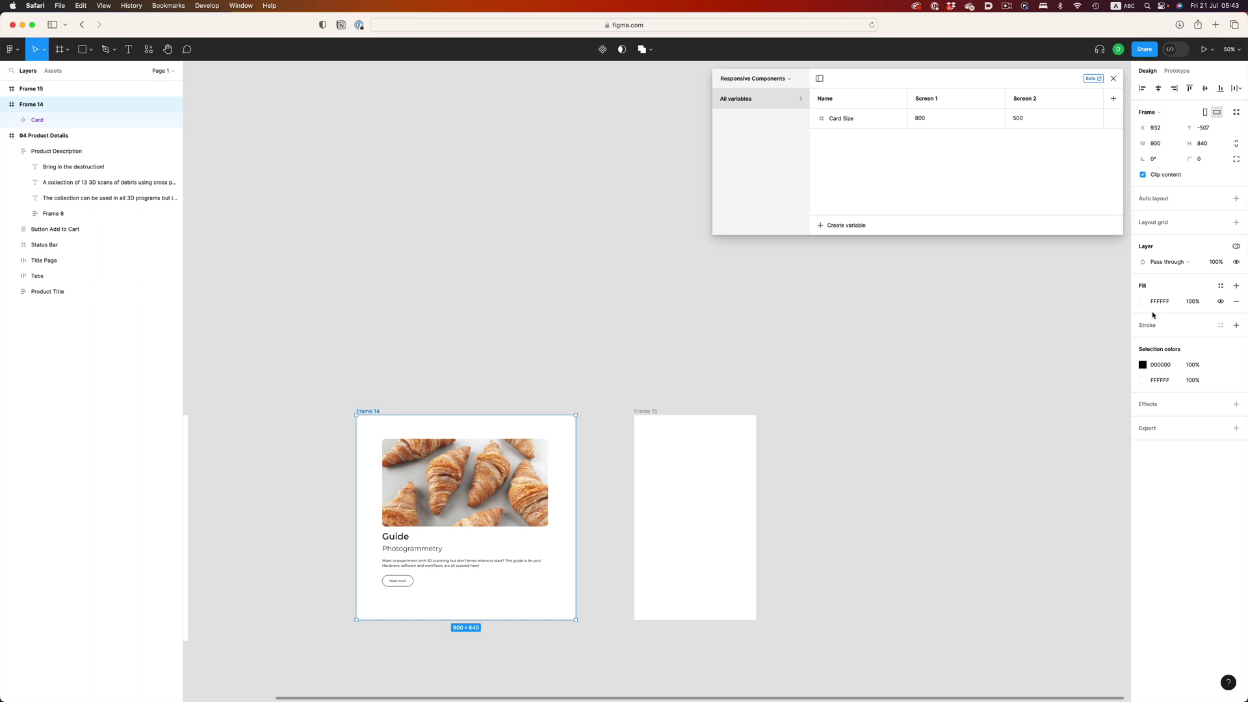
click(1237, 246)
mouse_move(1218, 280)
click(1083, 300)
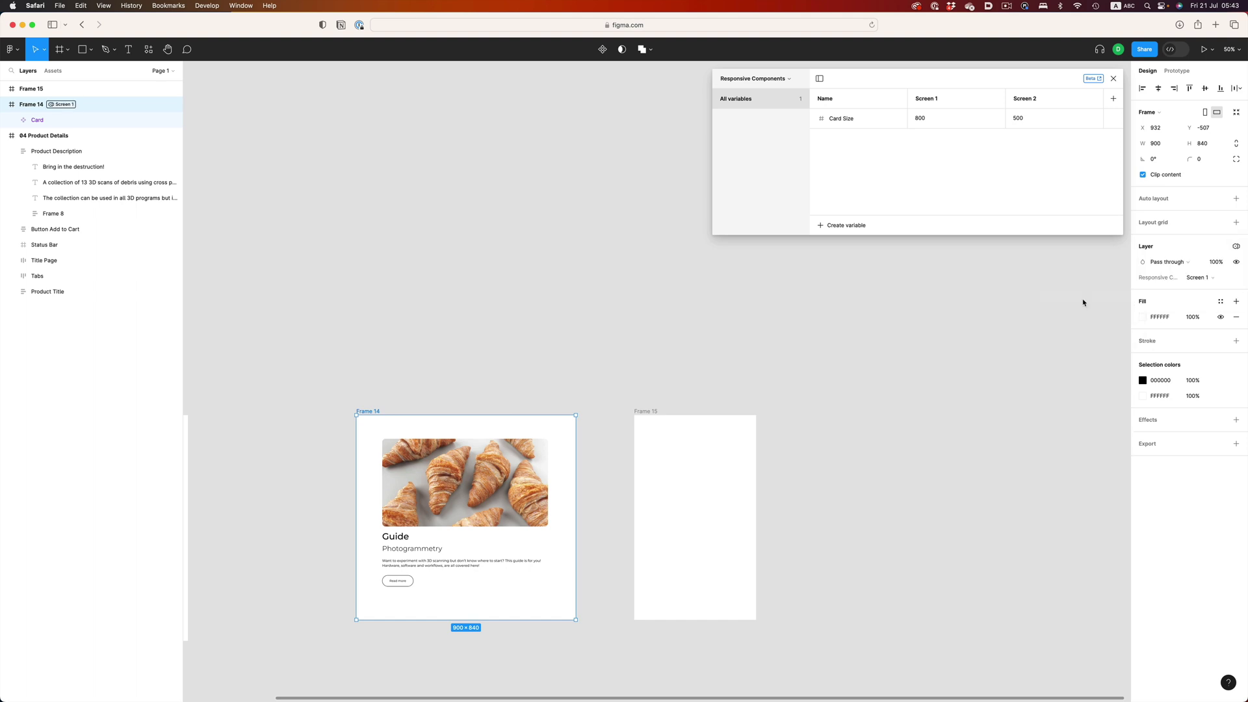
click(481, 494)
drag(481, 495, 445, 468)
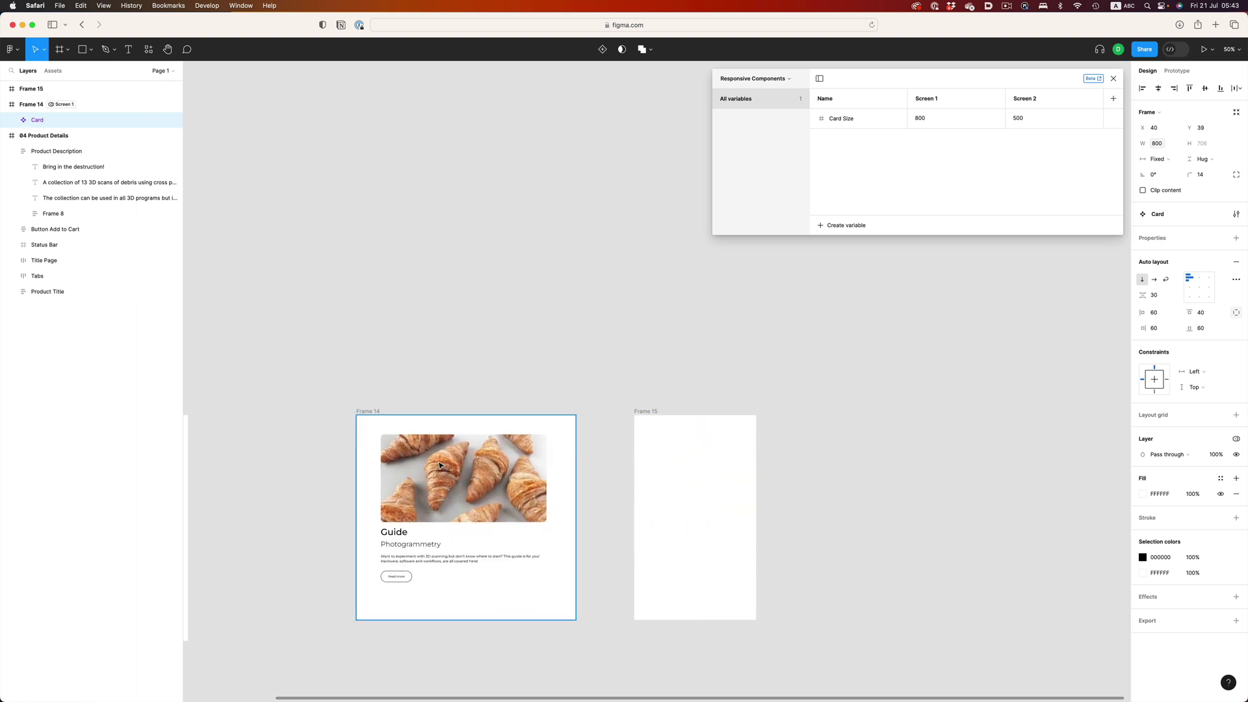
drag(686, 466, 689, 468)
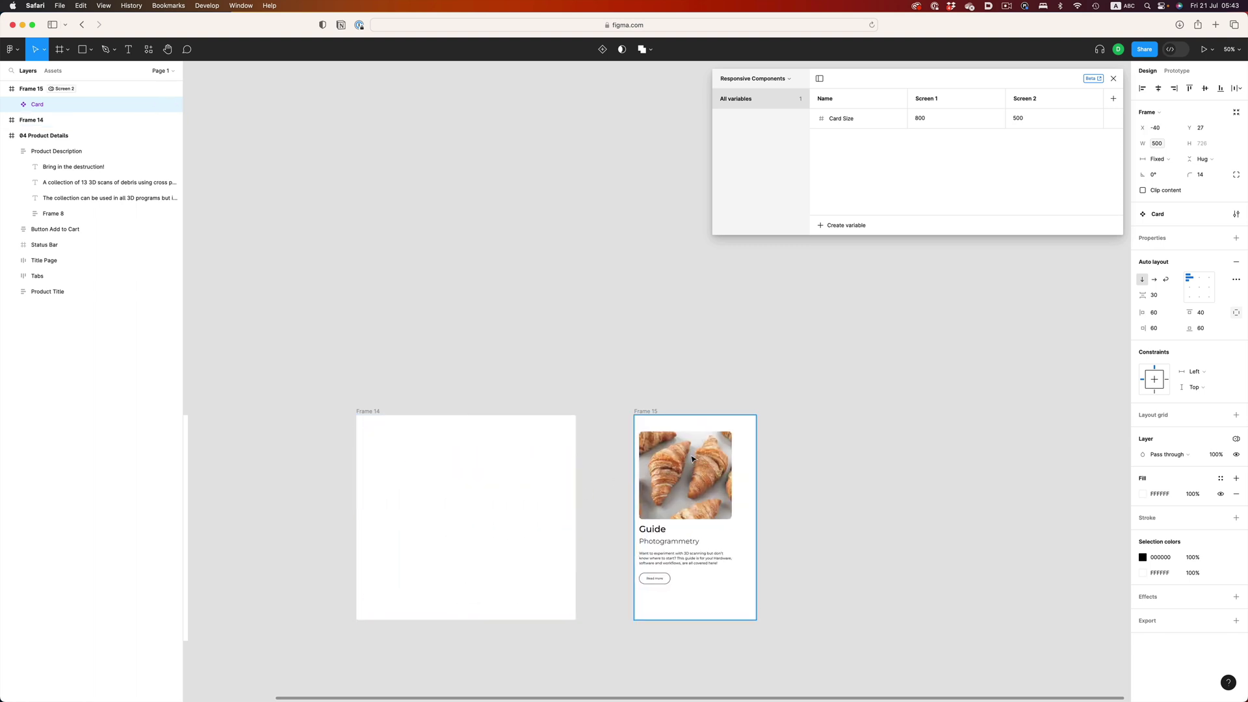